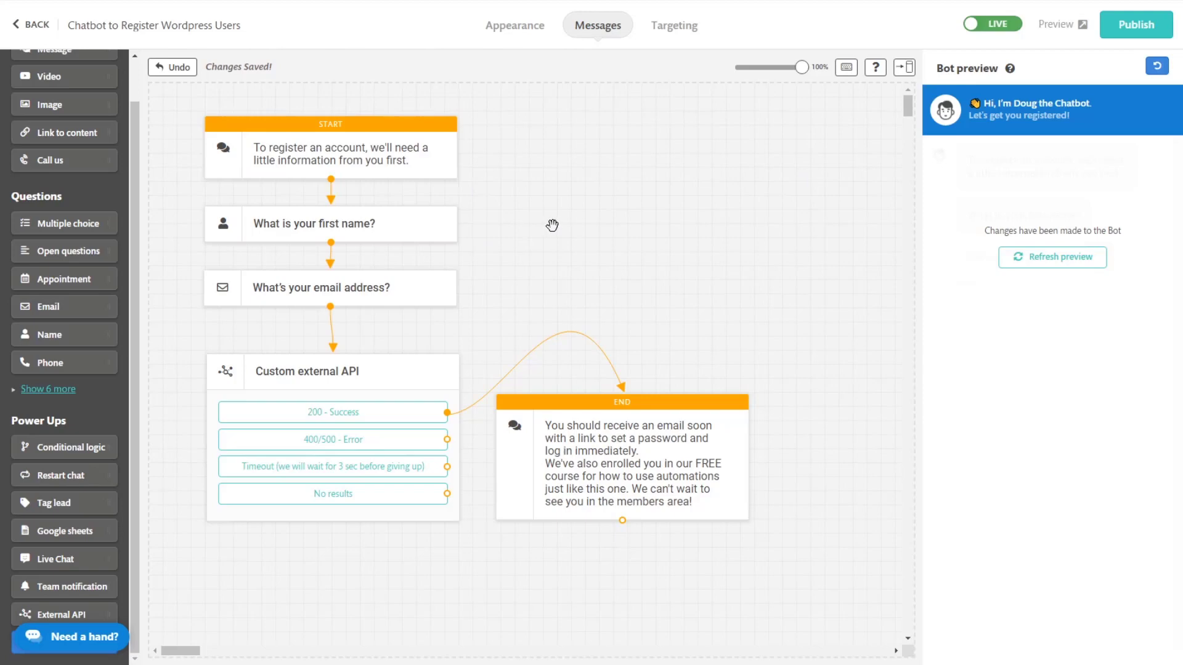
# - Examine the registration chatbot's message flow and the URL, method and parameters of its Custom external API block
pyautogui.moveTo(408, 154)
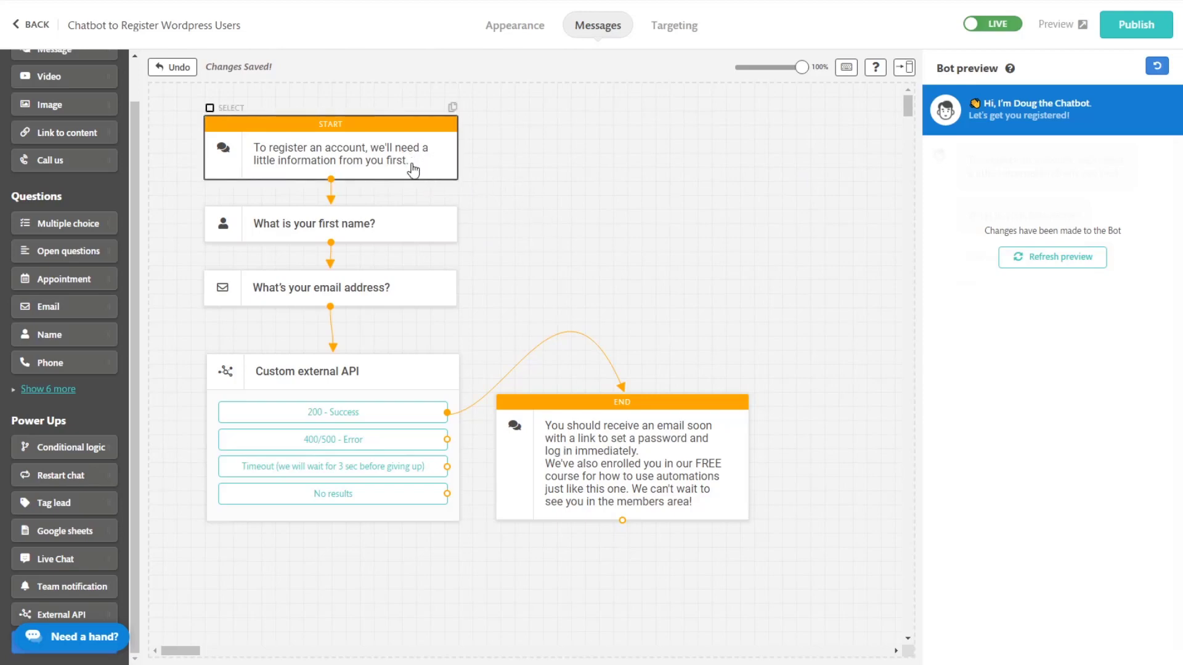
pyautogui.click(395, 163)
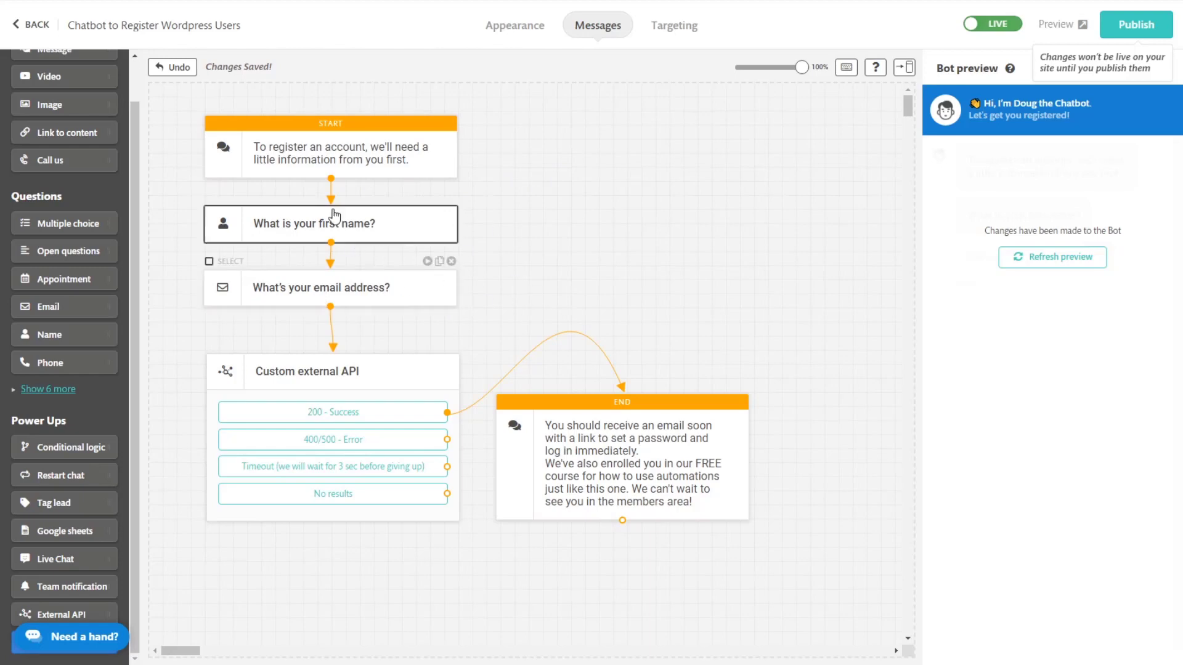
pyautogui.scroll(1, 68, 111)
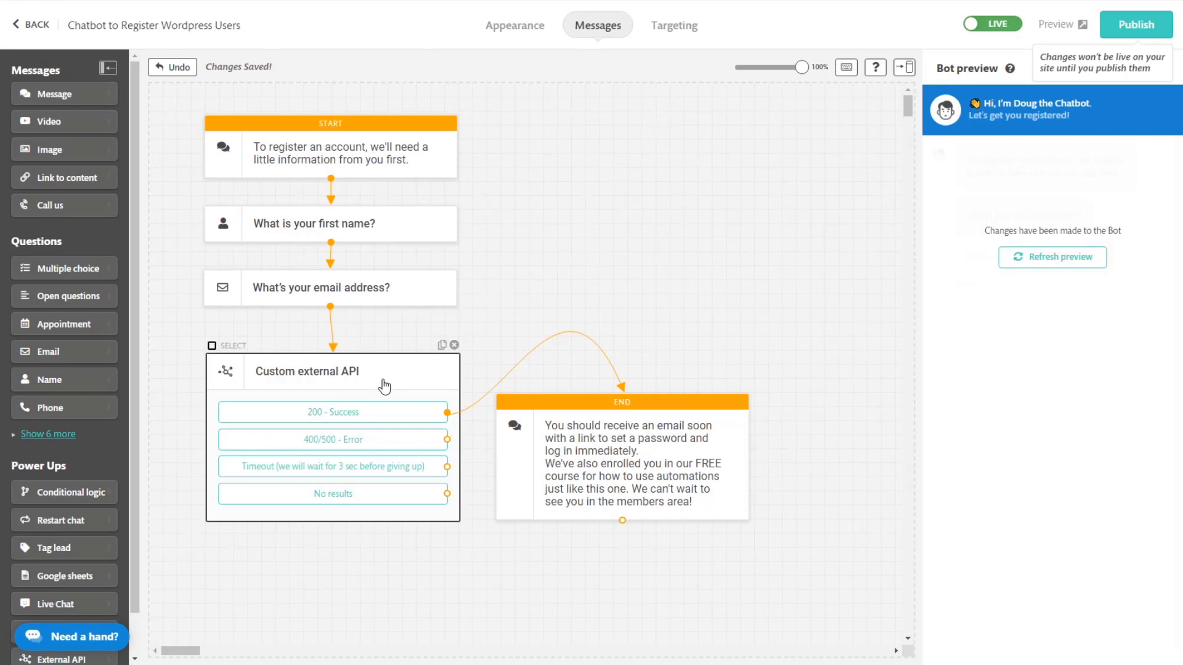
pyautogui.click(352, 378)
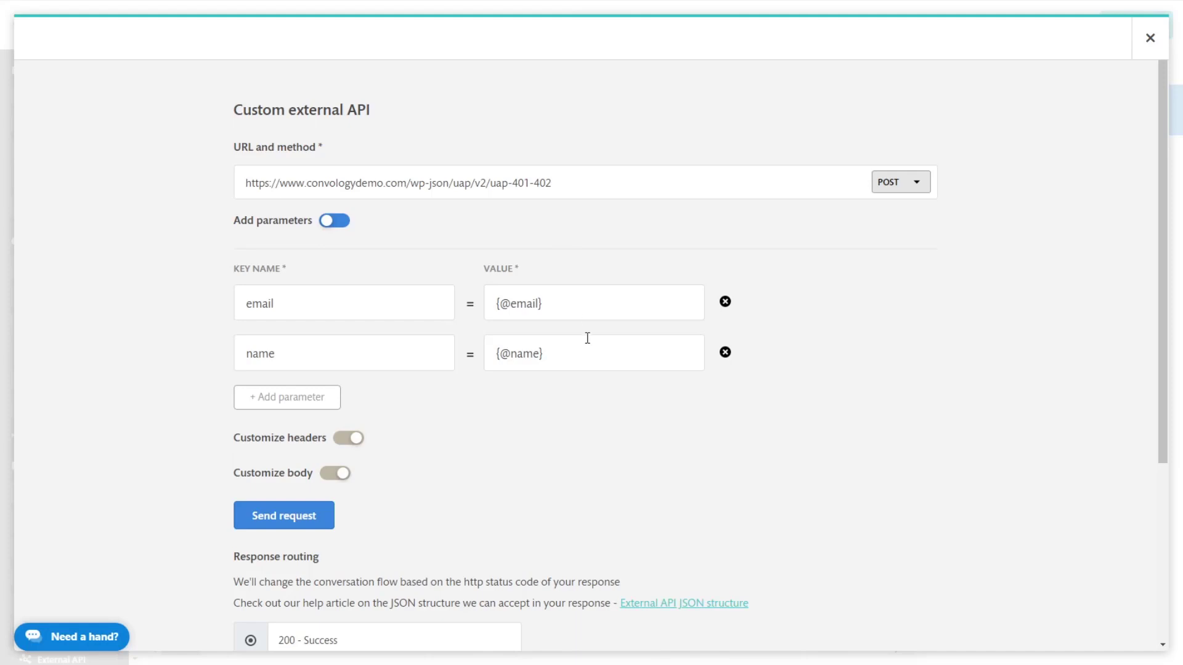
pyautogui.click(1149, 38)
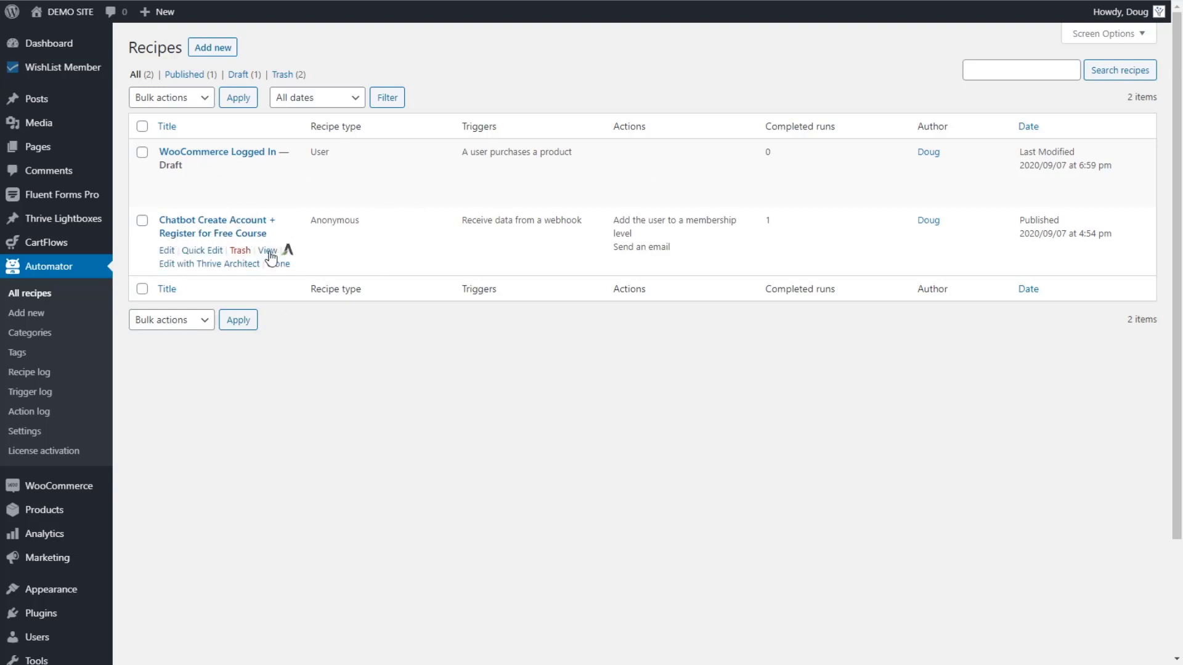
# - Switch to the WordPress Automator recipes and examine the trigger and actions of the recipe "Chatbot Create Account + Register for Free Course"
pyautogui.click(166, 250)
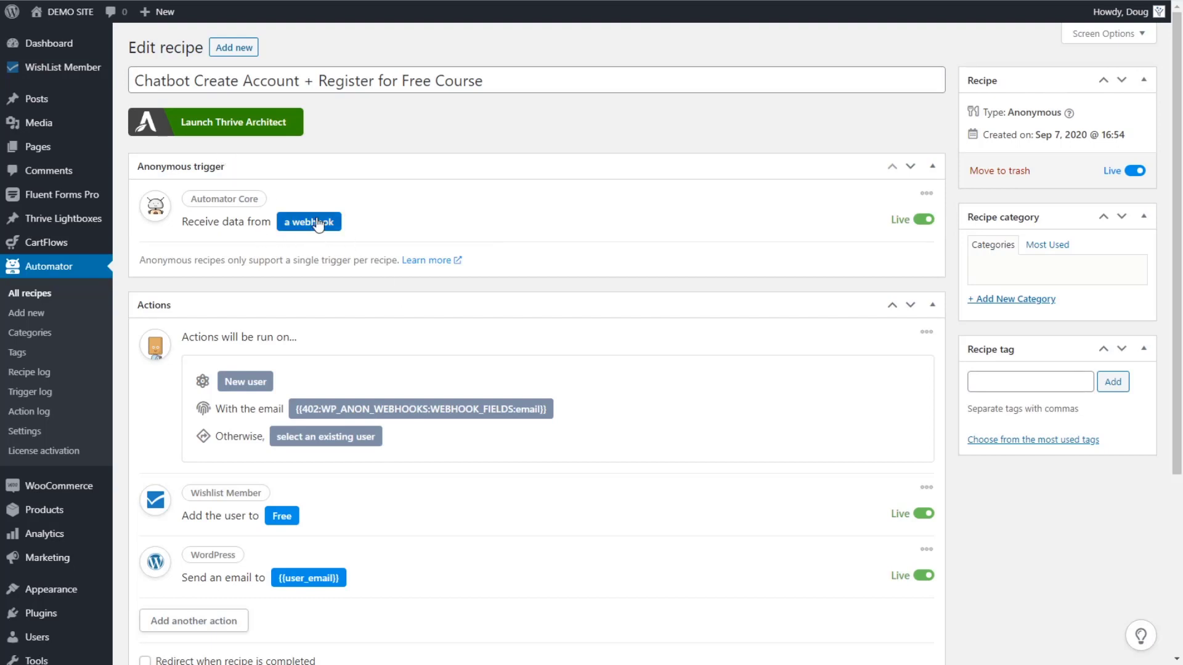
pyautogui.scroll(-1, 203, 308)
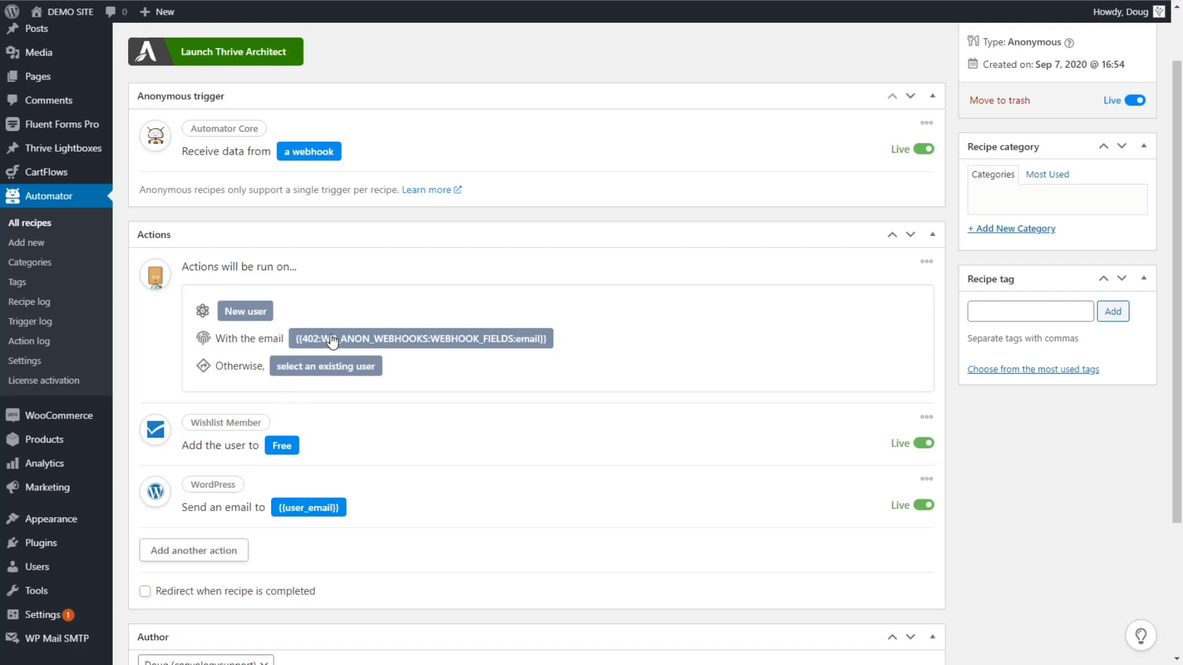
pyautogui.scroll(-1, 331, 397)
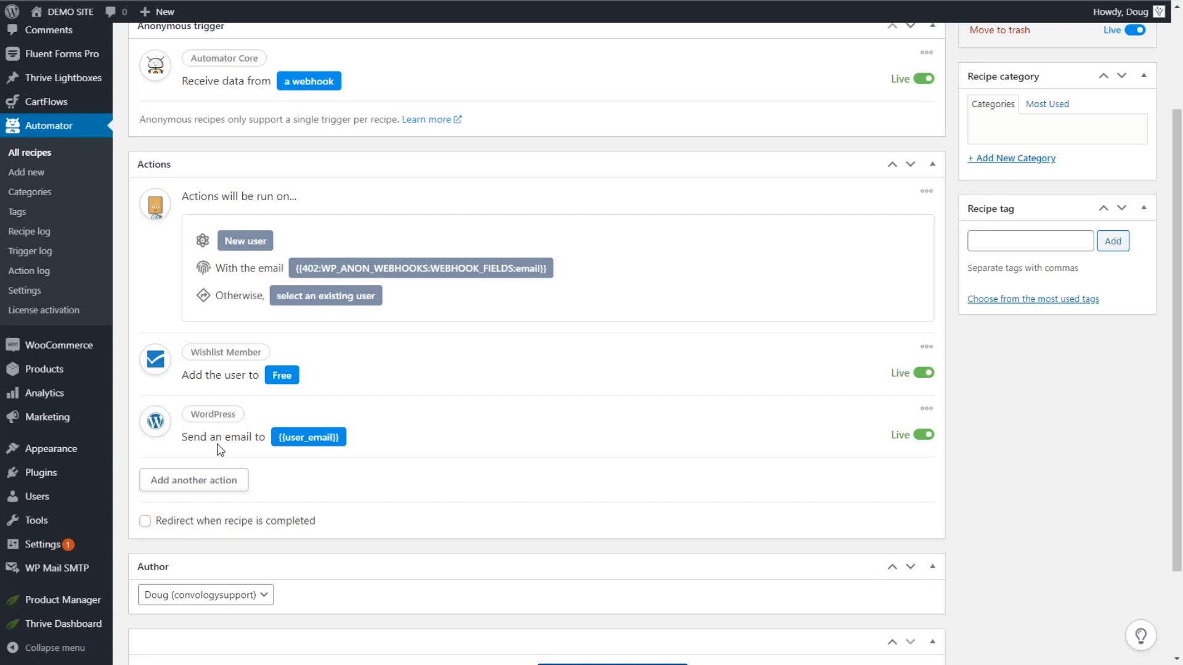
pyautogui.scroll(3, 396, 396)
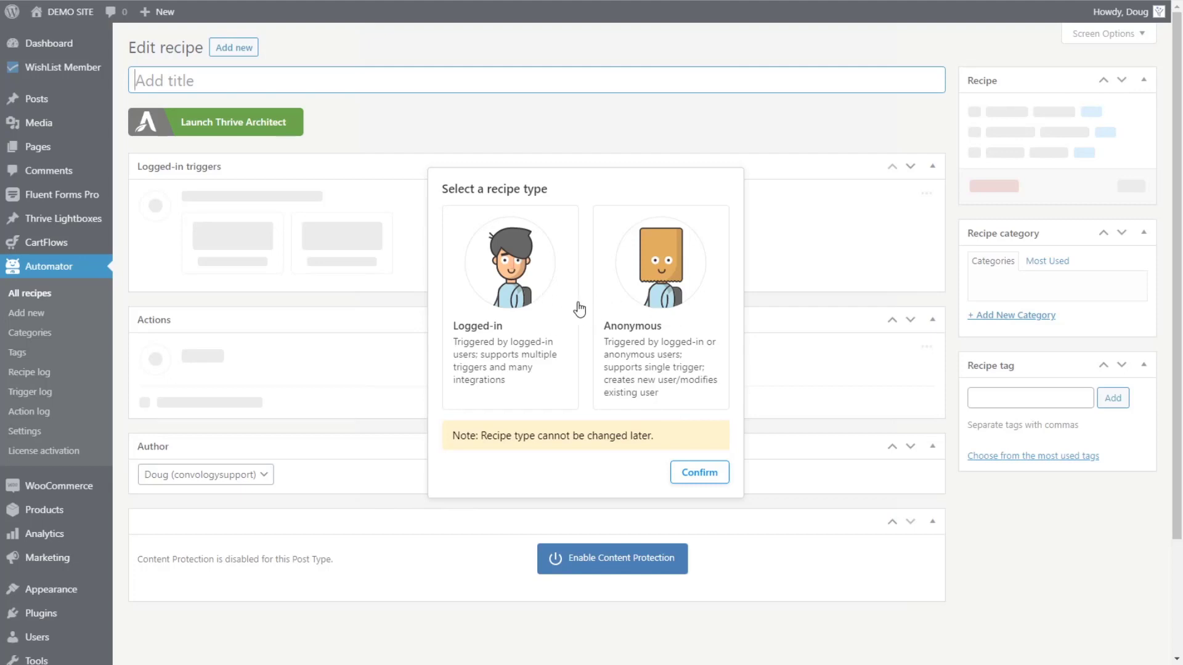
# - Make the new recipe Anonymous and give it the Automator Core trigger "Receive data from a webhook"
pyautogui.click(663, 300)
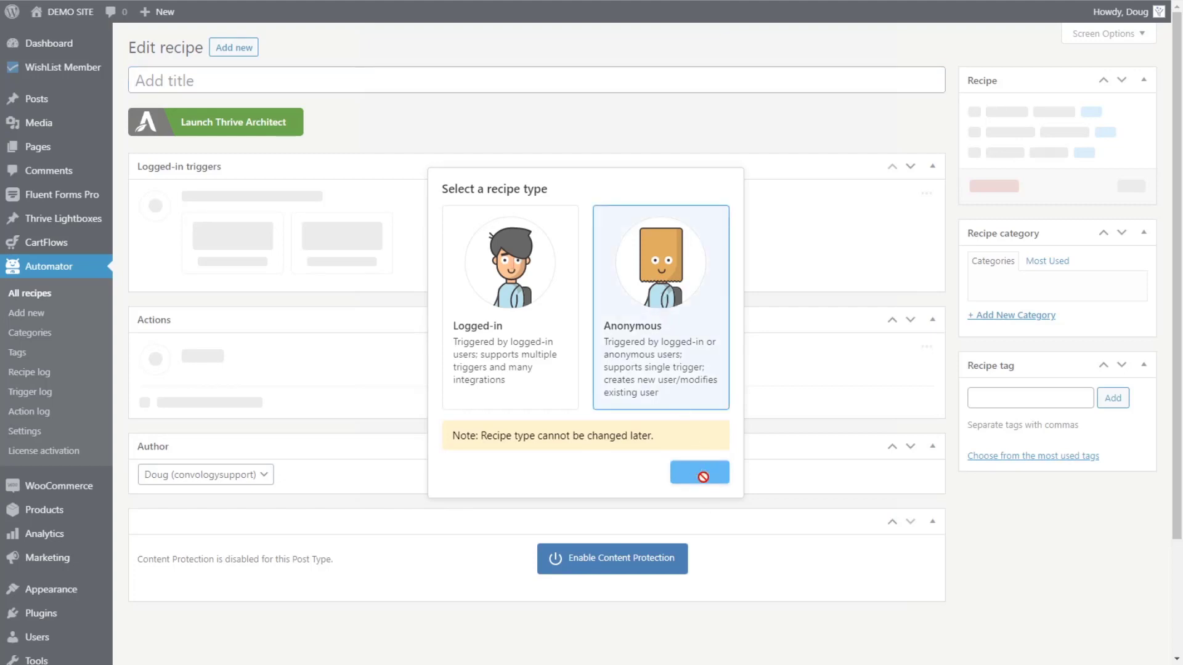
pyautogui.click(701, 474)
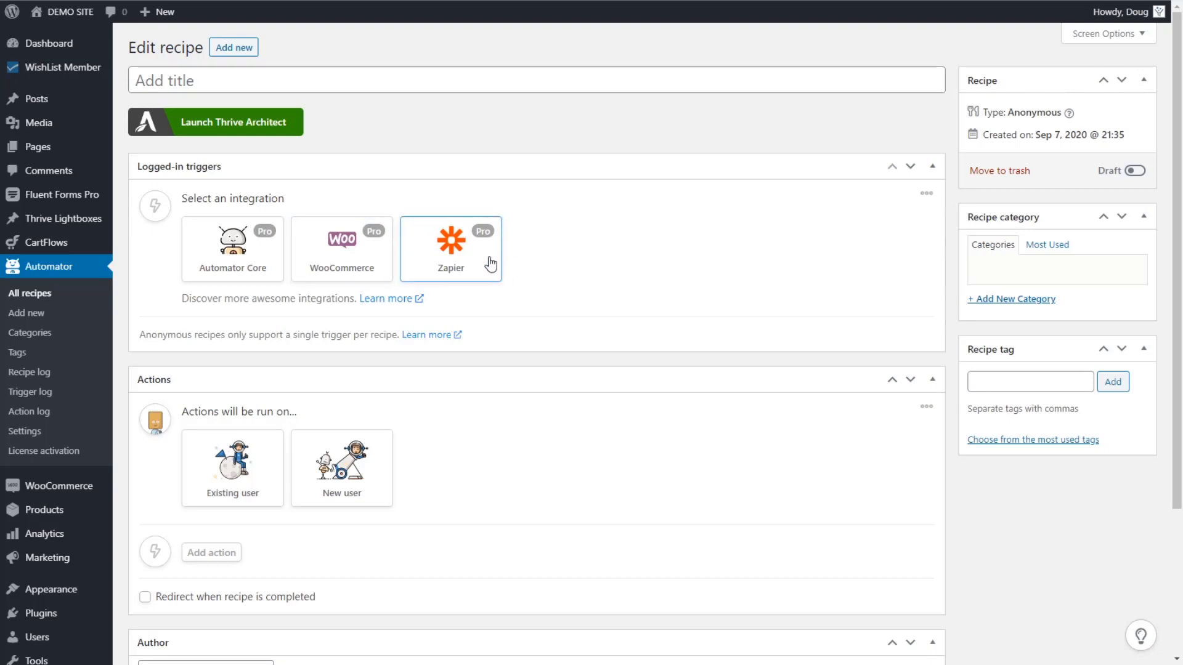
pyautogui.click(239, 256)
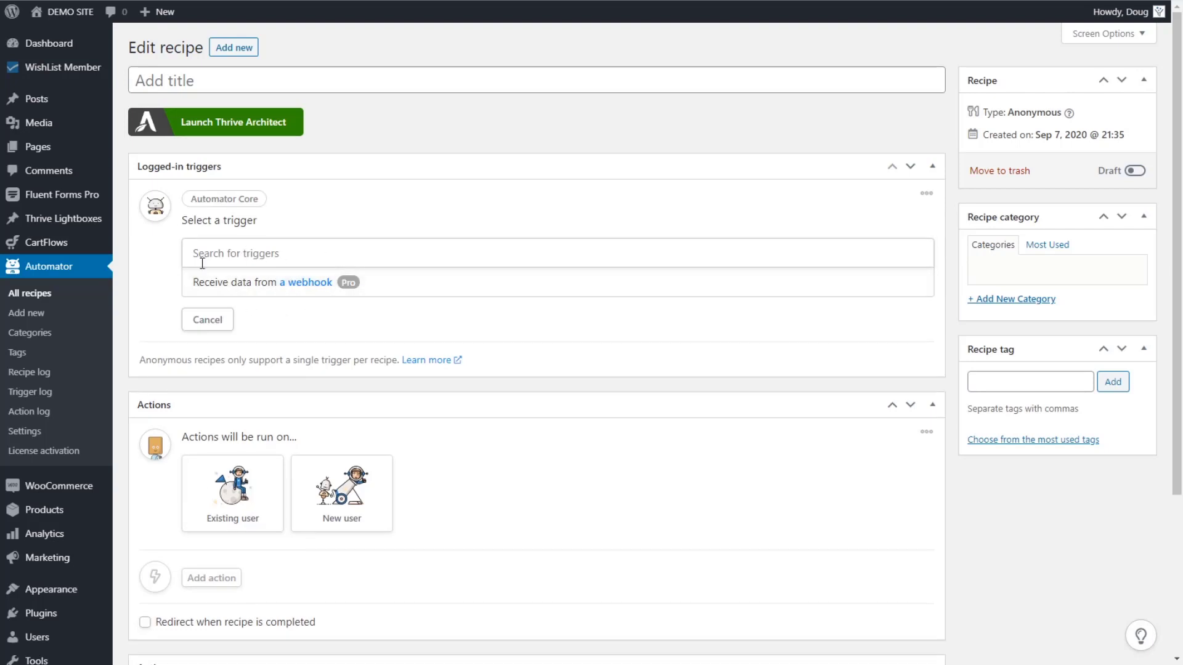
pyautogui.click(285, 290)
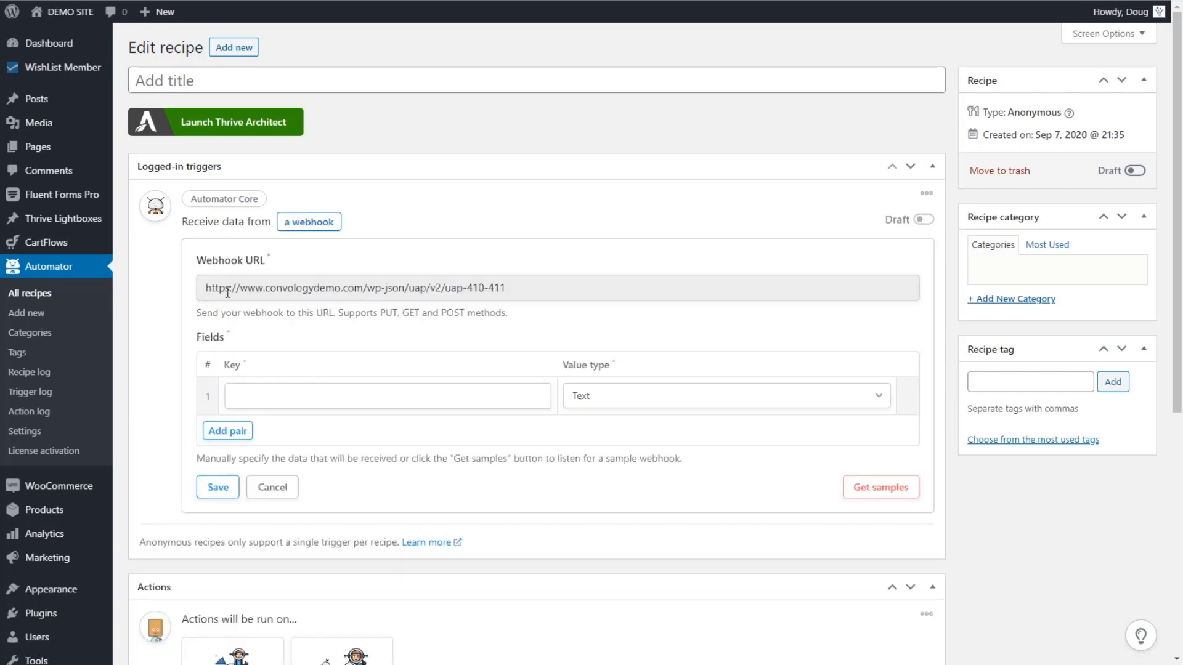
# - Copy the recipe's webhook URL into the URL of the chatbot's Custom external API block and enable parameters
pyautogui.click(530, 285)
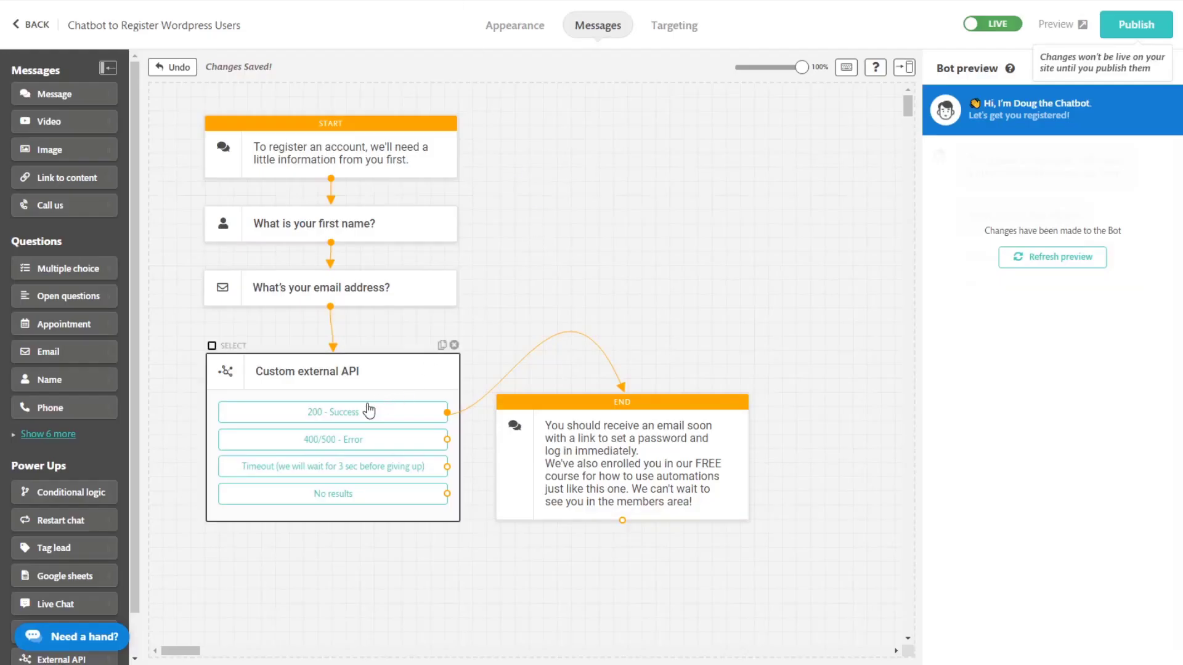
pyautogui.click(380, 377)
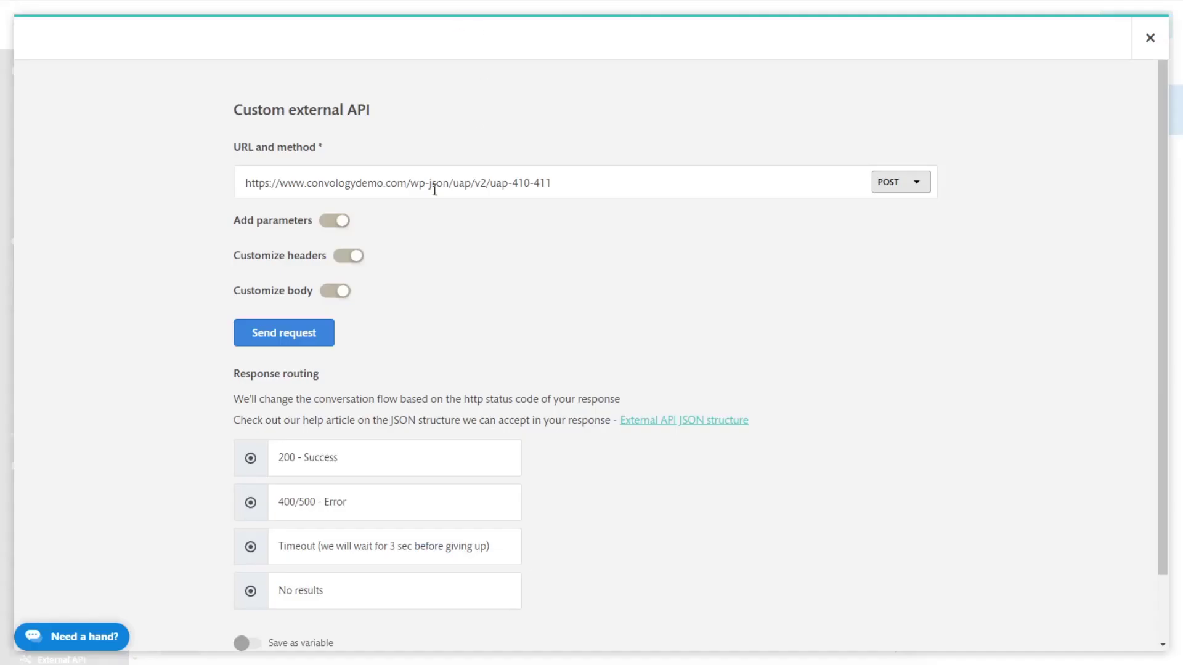
pyautogui.click(338, 224)
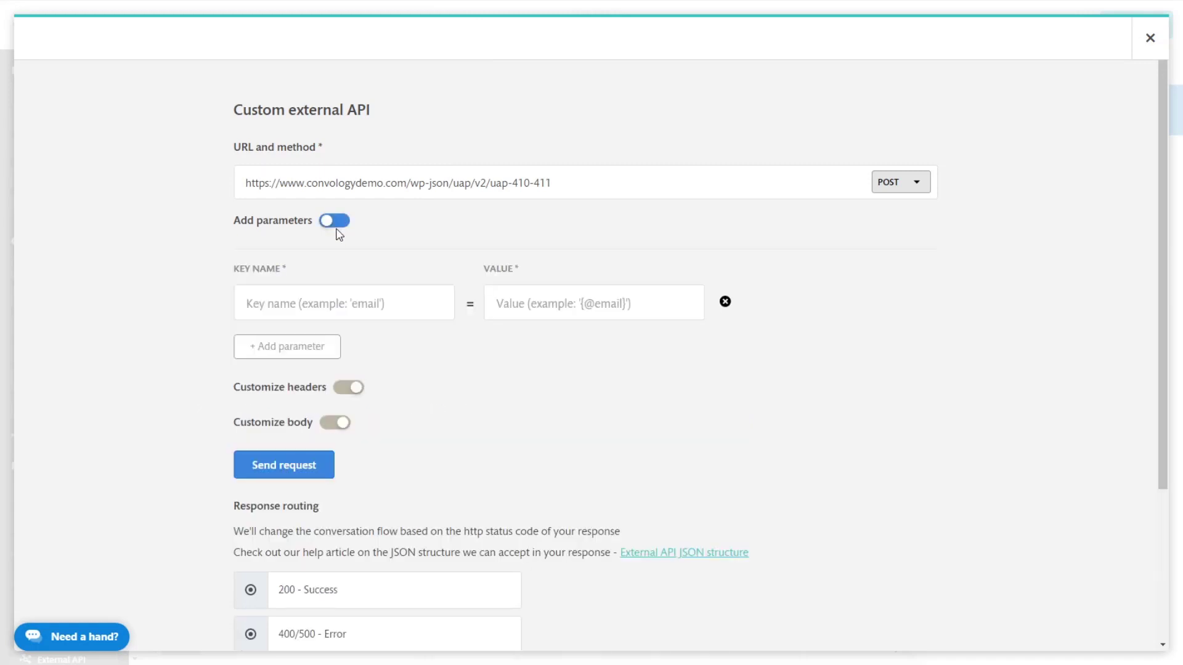
pyautogui.click(366, 305)
pyautogui.click(390, 280)
pyautogui.click(389, 304)
pyautogui.write('name')
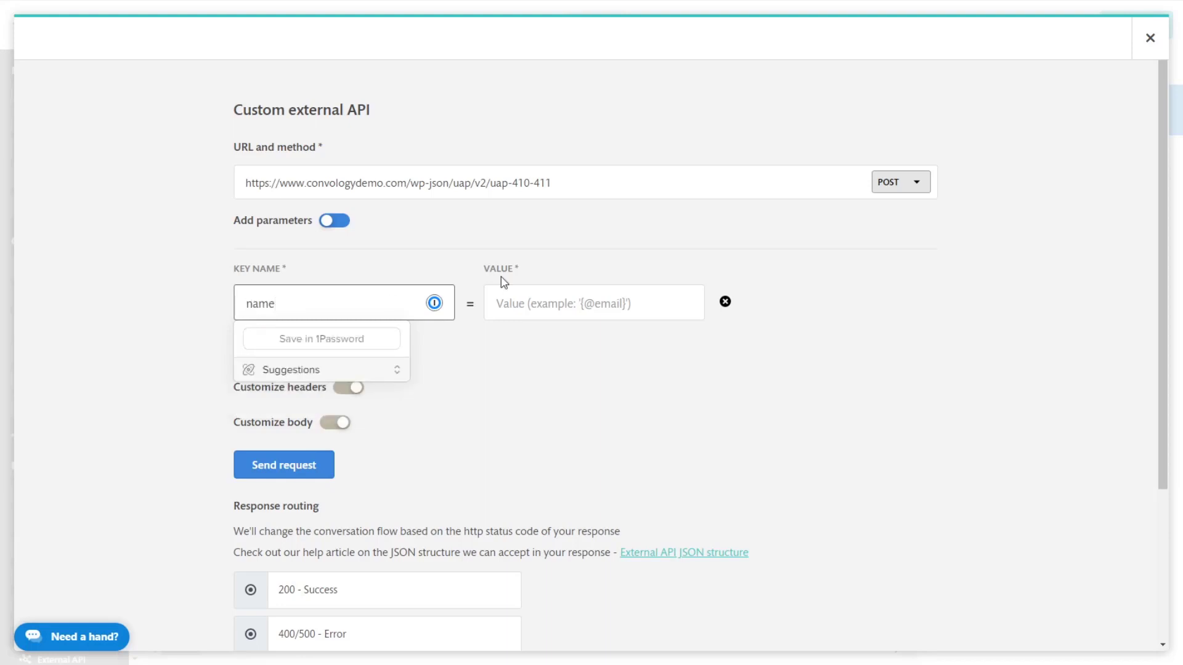
pyautogui.click(670, 252)
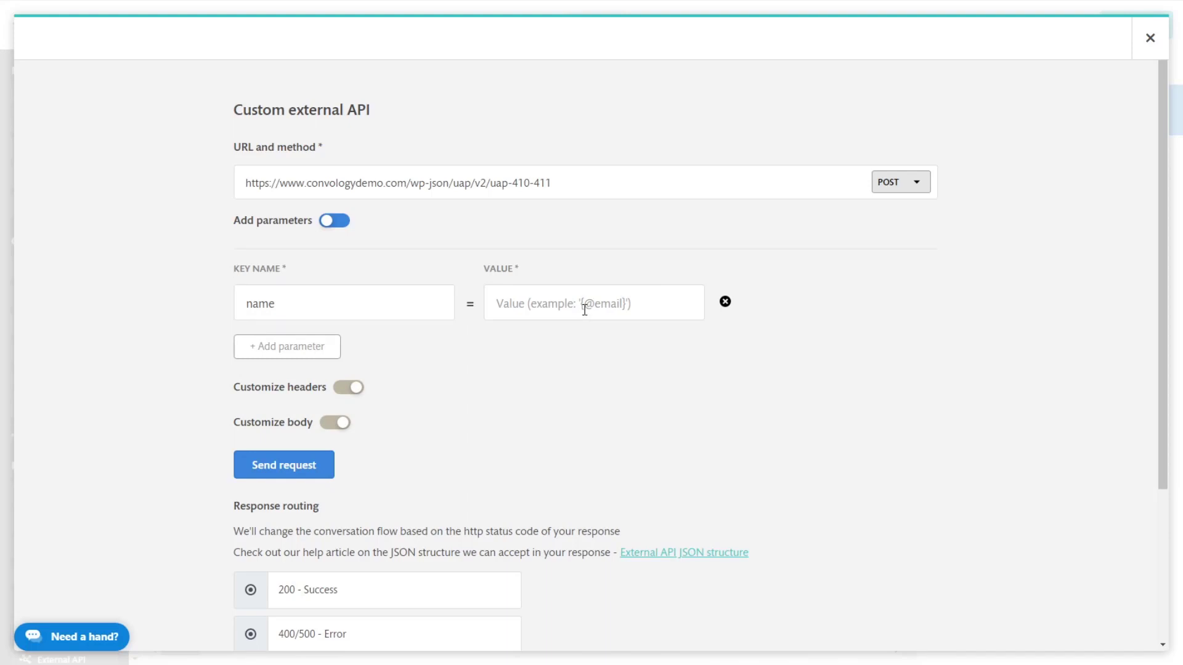
pyautogui.click(614, 303)
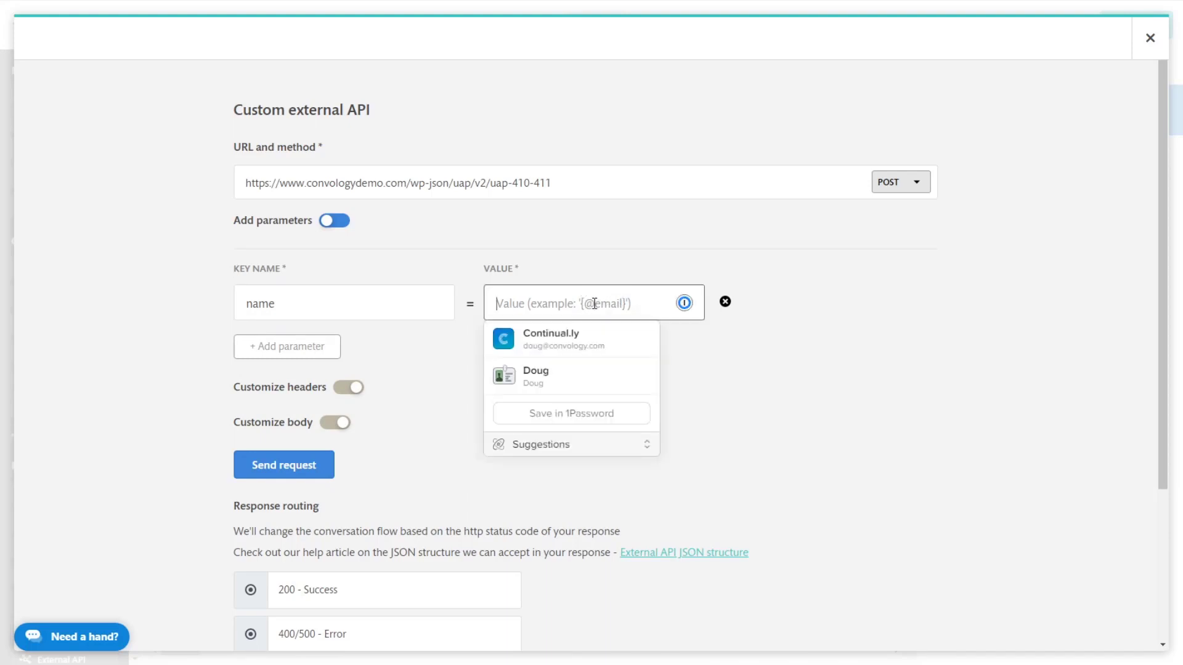
pyautogui.write('{')
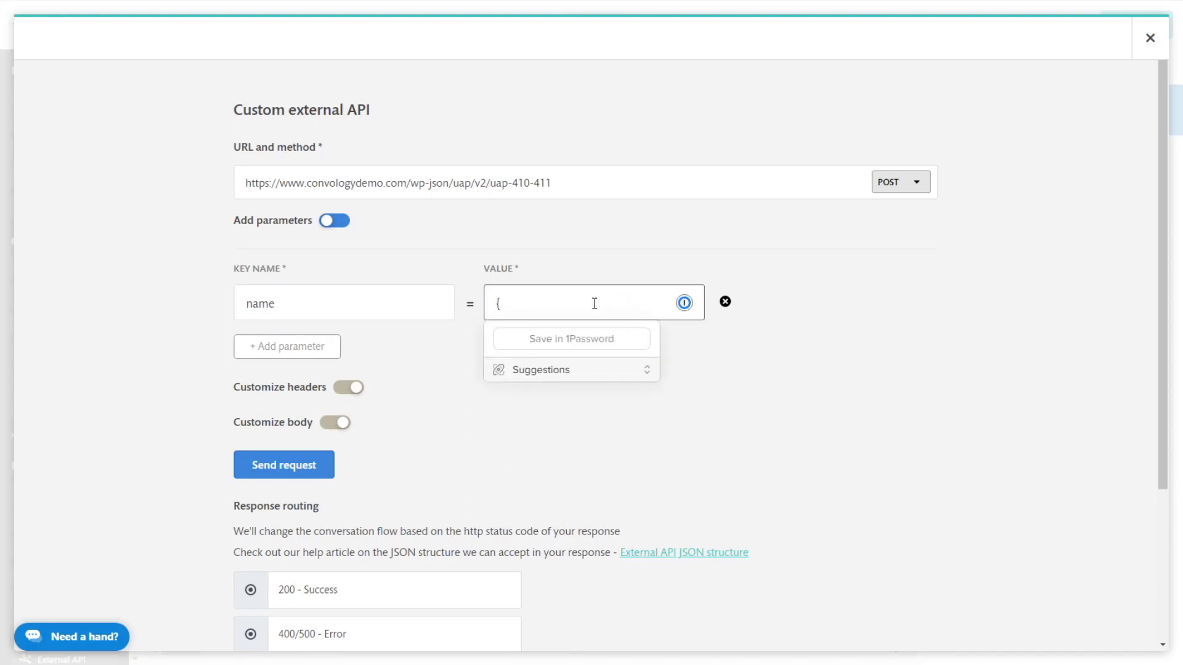
pyautogui.write('@name')
pyautogui.click(800, 361)
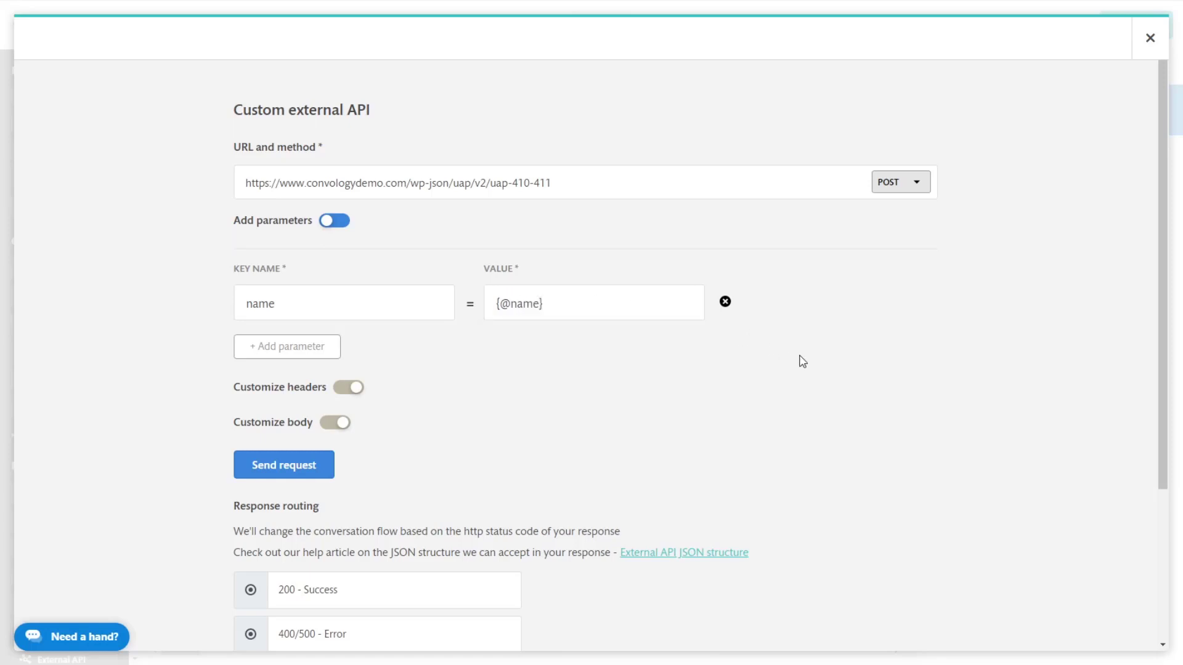
pyautogui.click(329, 348)
pyautogui.click(420, 358)
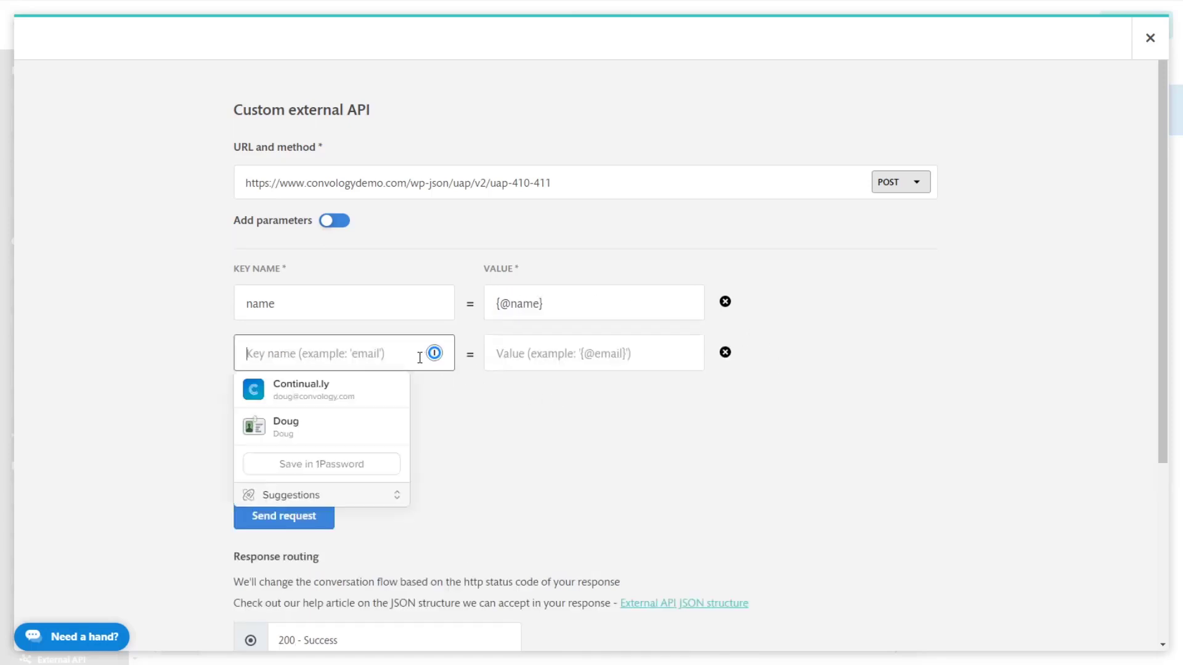
pyautogui.write('{')
pyautogui.press('BackSpace')
pyautogui.write('email')
pyautogui.press('Tab')
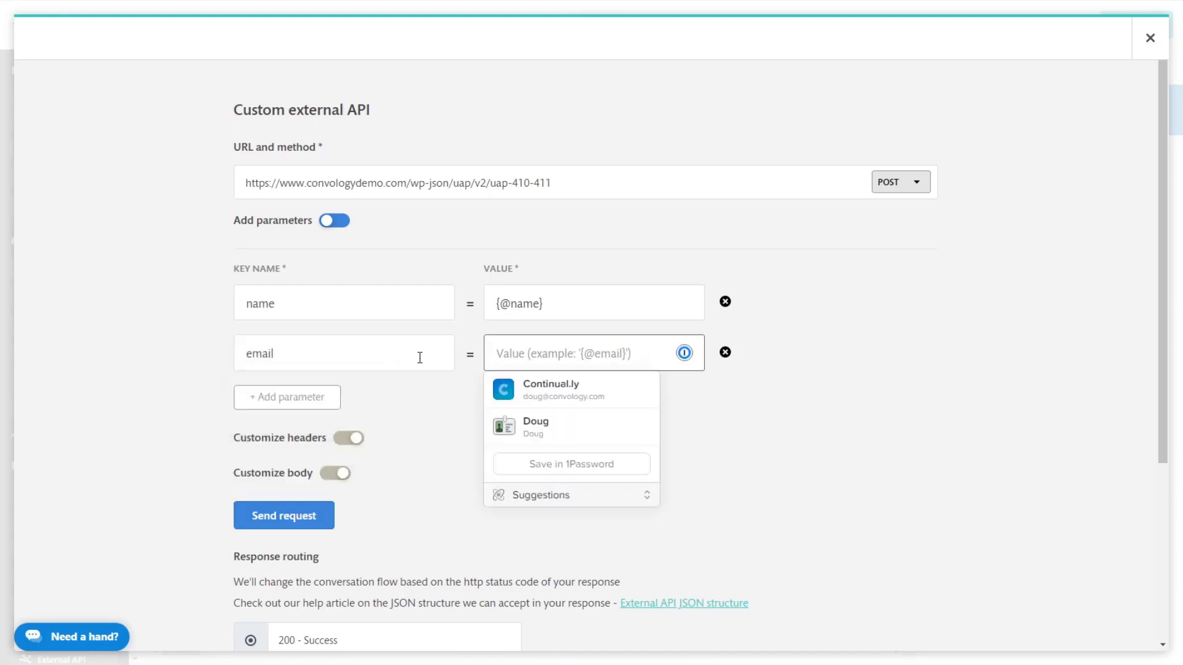
pyautogui.write('{')
pyautogui.press('BackSpace')
pyautogui.write('{@email')
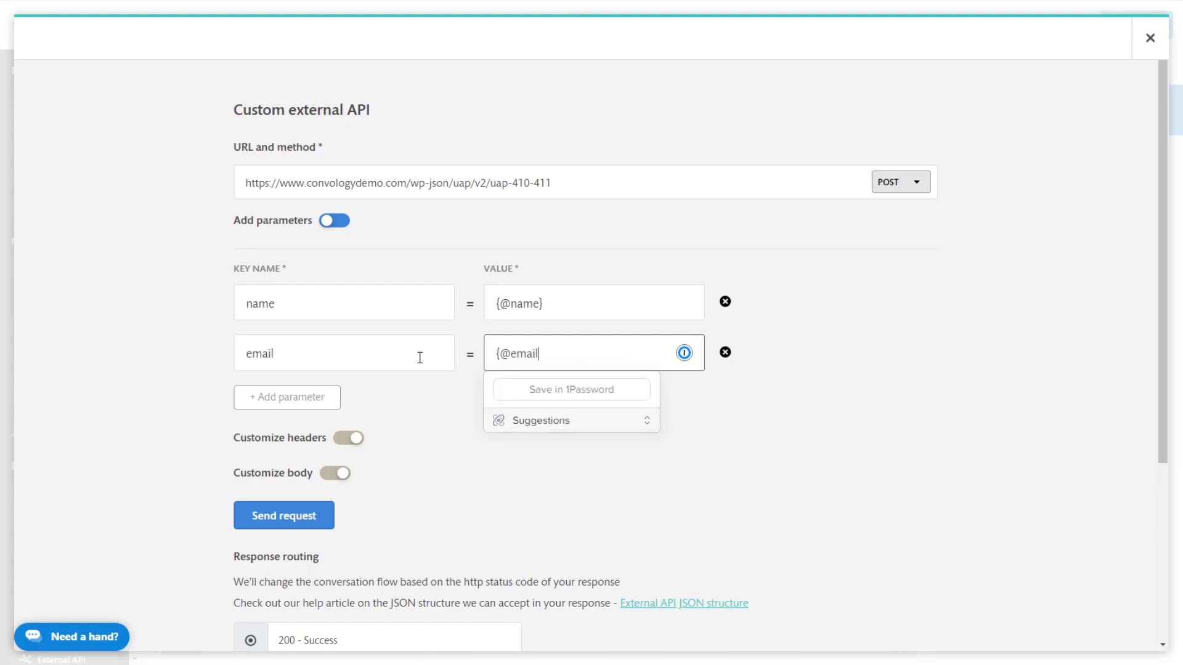
# - Enable customized headers for the external API request
pyautogui.click(348, 438)
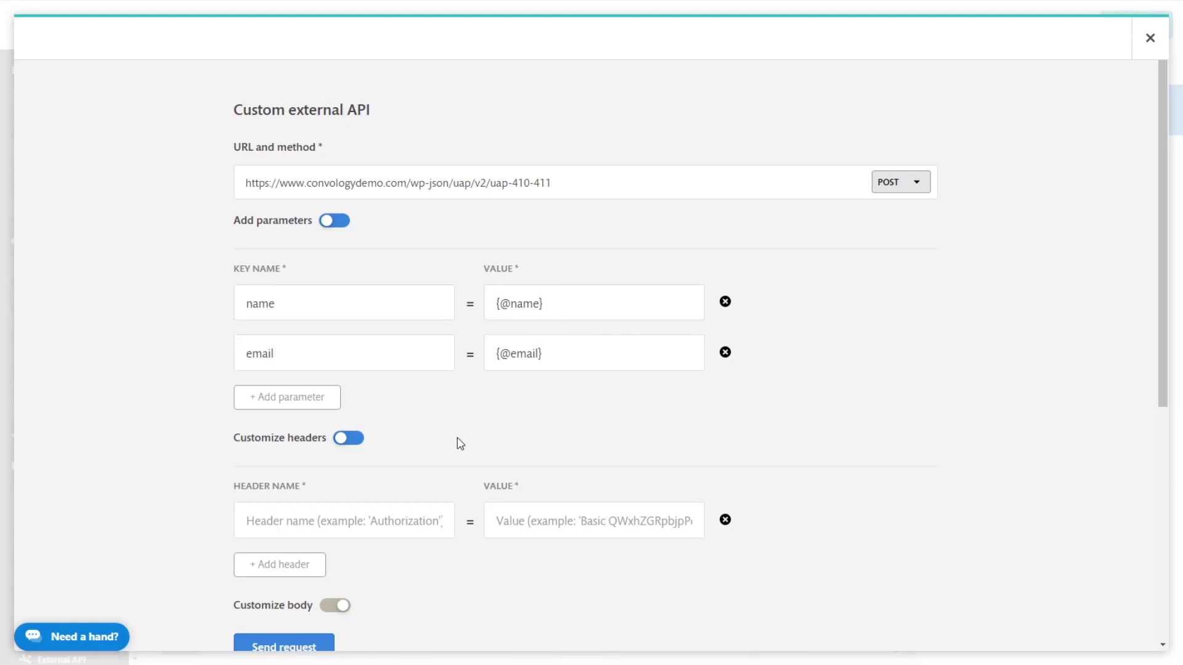
pyautogui.scroll(-1, 810, 397)
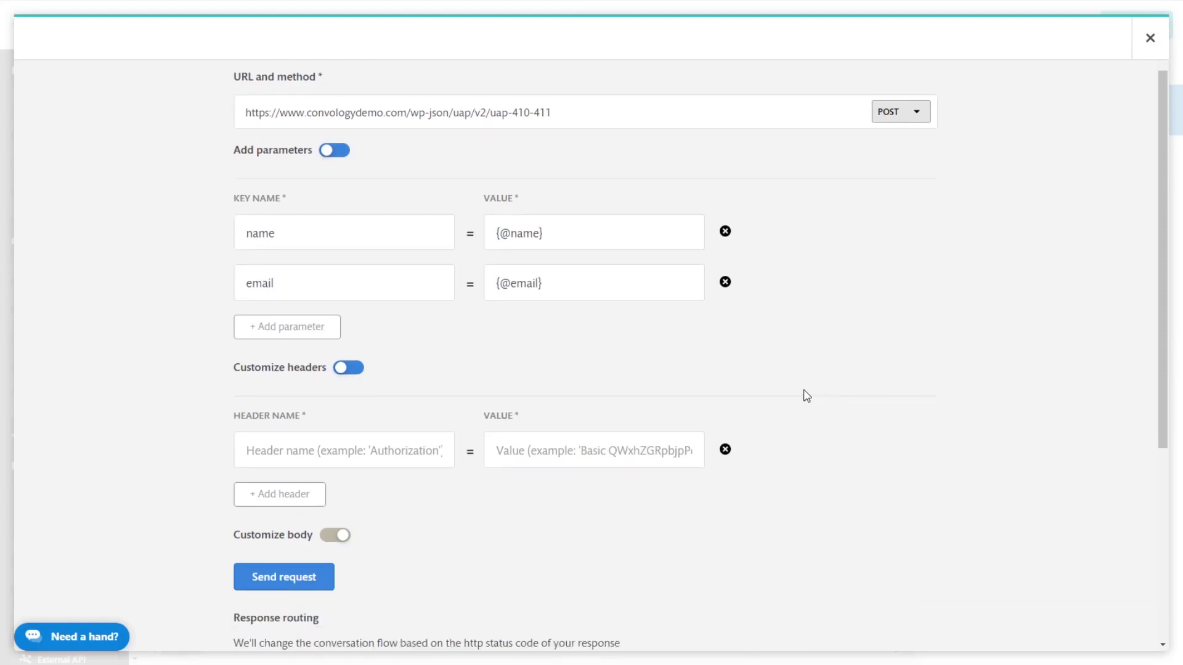
pyautogui.scroll(-1, 807, 396)
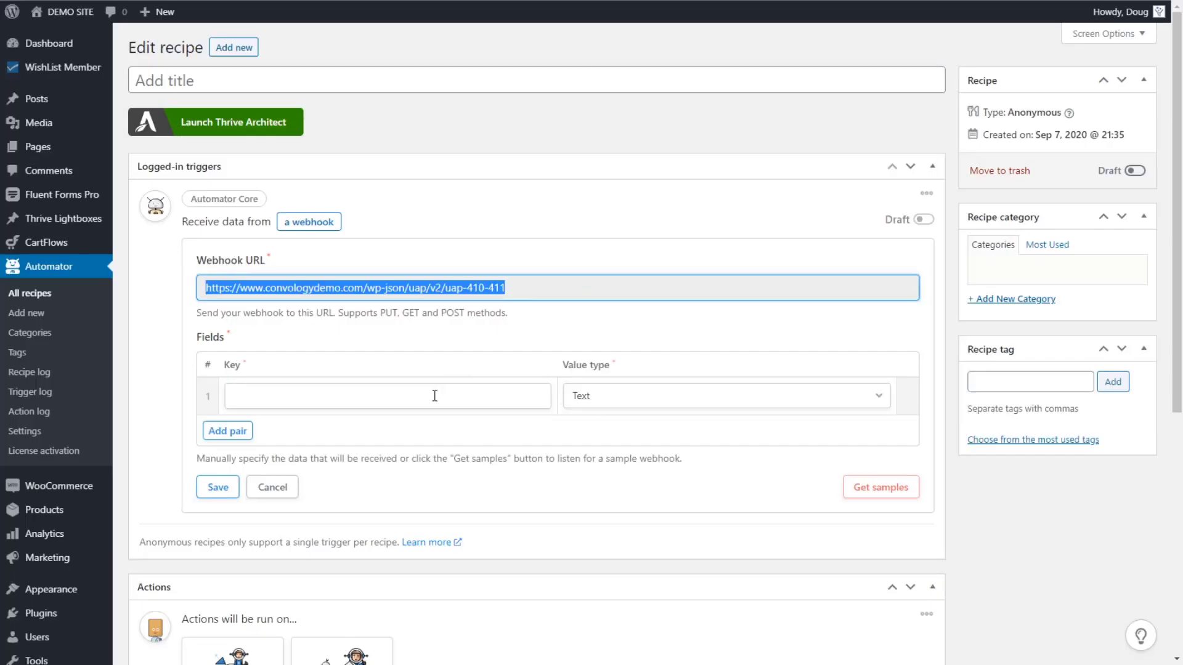
# - Switch back to the WordPress recipe and start listening for sample data on its webhook trigger
pyautogui.click(484, 335)
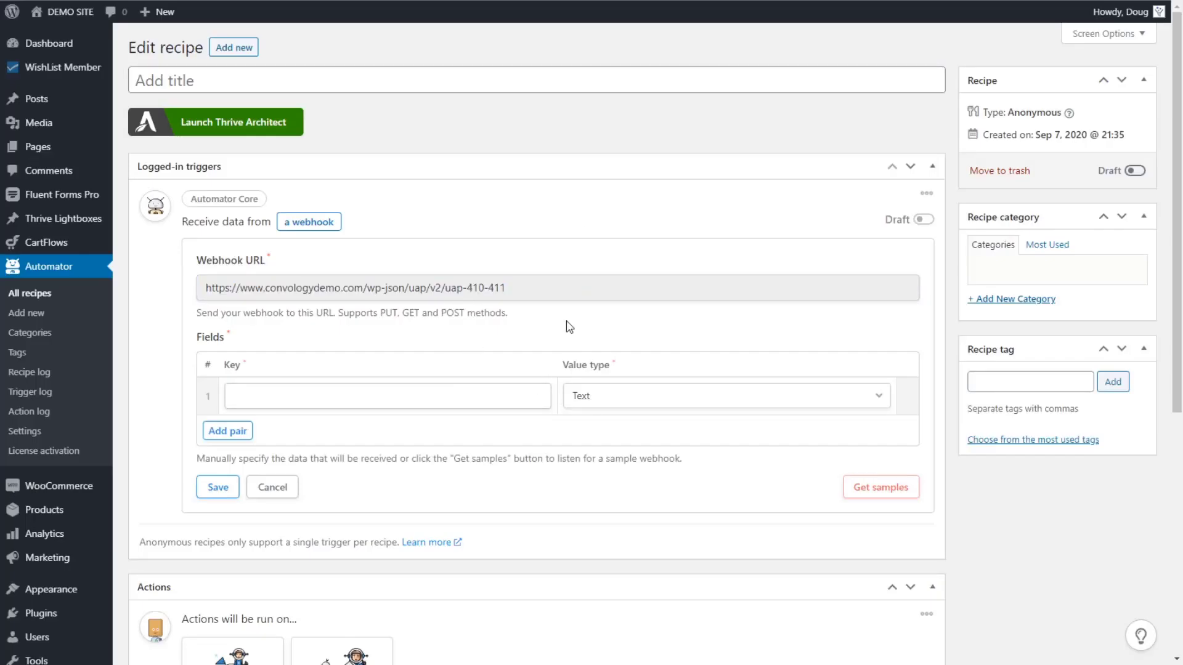
pyautogui.click(868, 493)
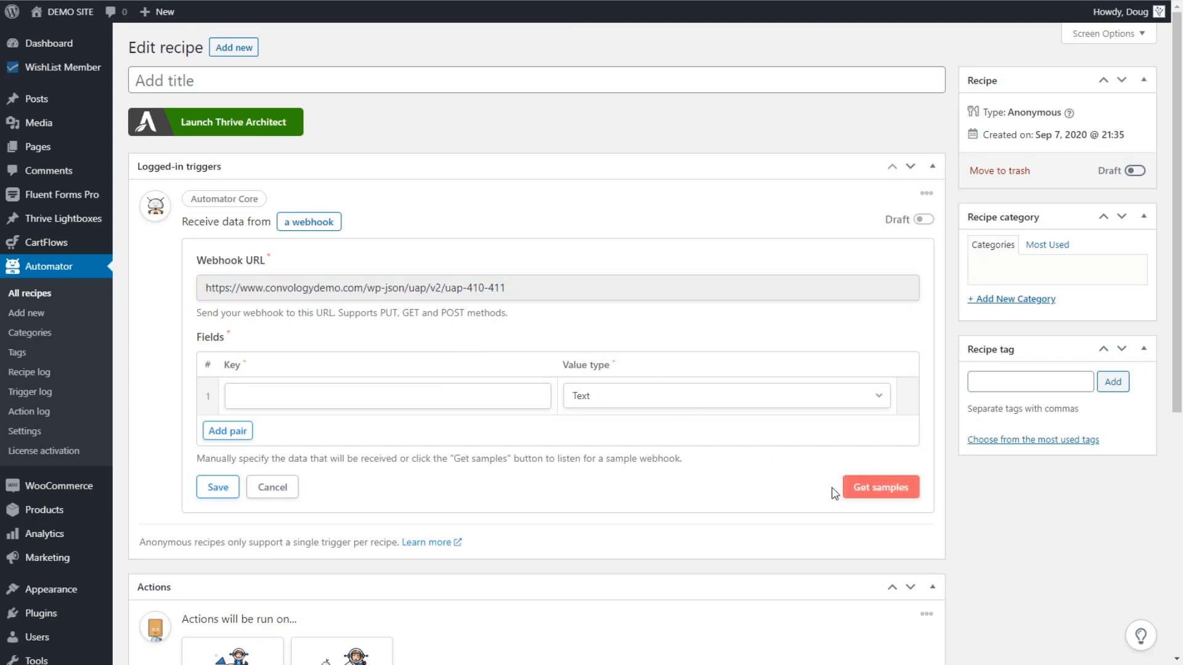
pyautogui.click(879, 491)
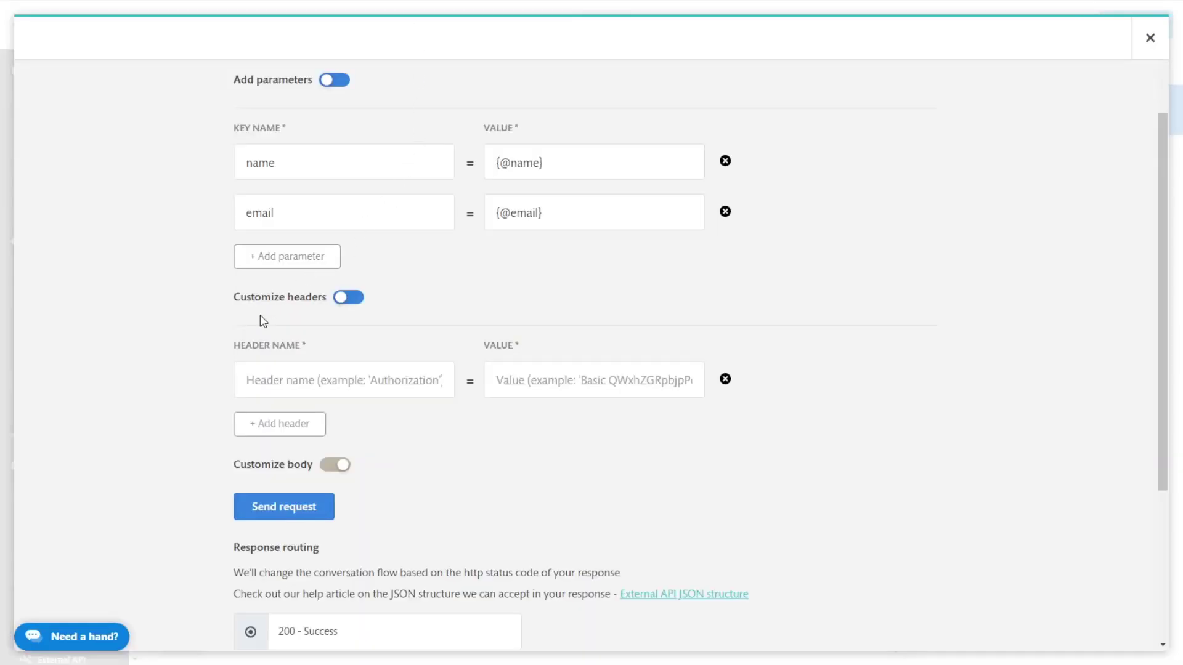
# - Send a test request from the chatbot's Custom external API block and use the collected name and email fields in the recipe's webhook trigger
pyautogui.click(273, 515)
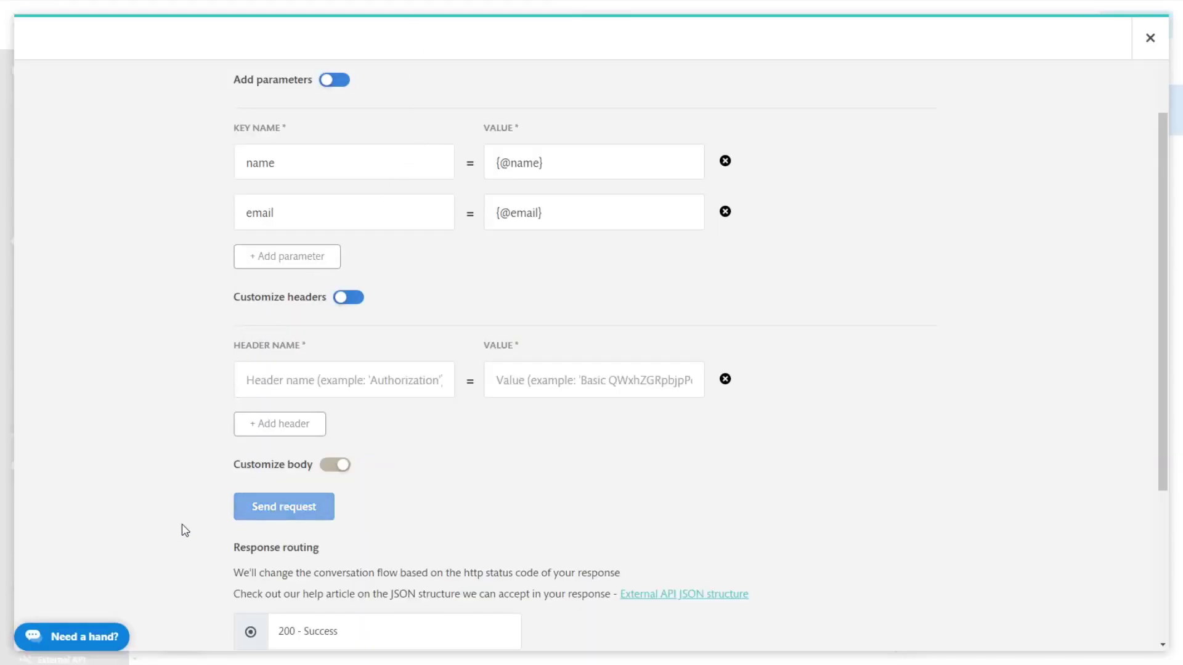
pyautogui.scroll(-2, 169, 523)
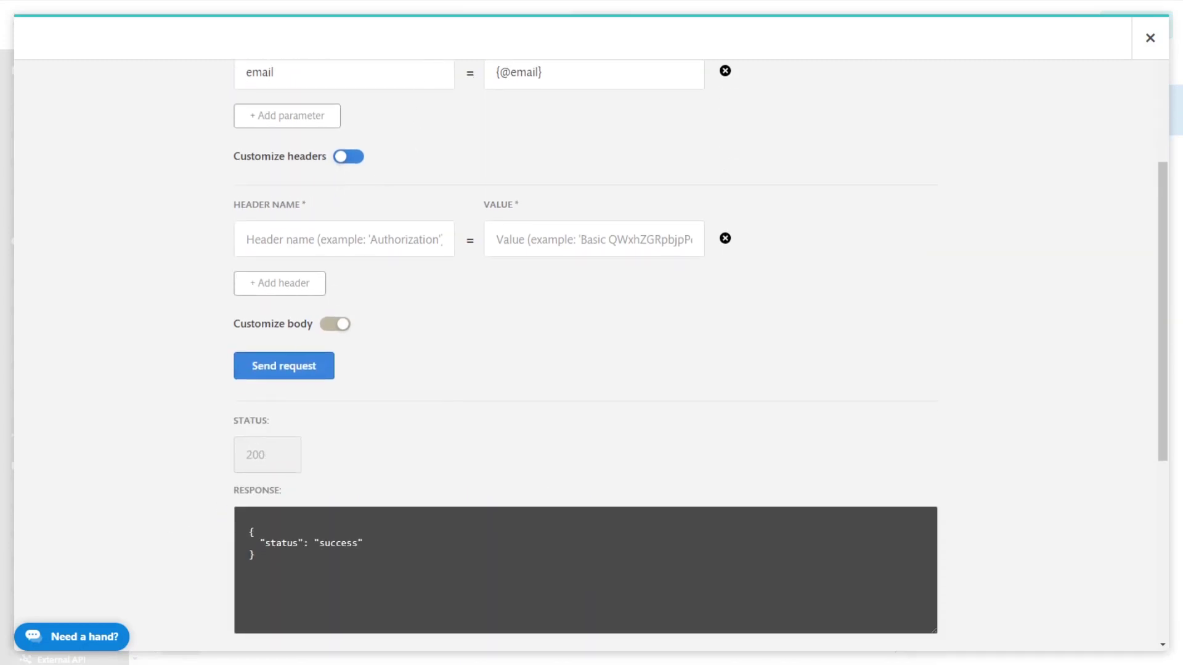
pyautogui.click(506, 1)
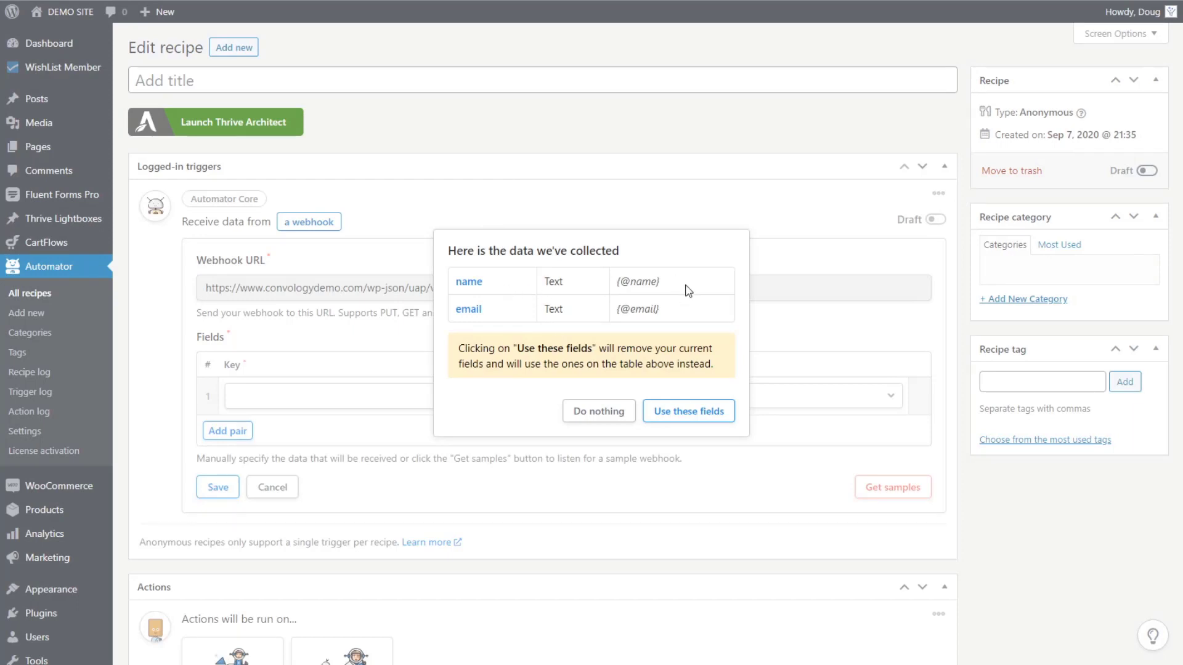
pyautogui.click(679, 418)
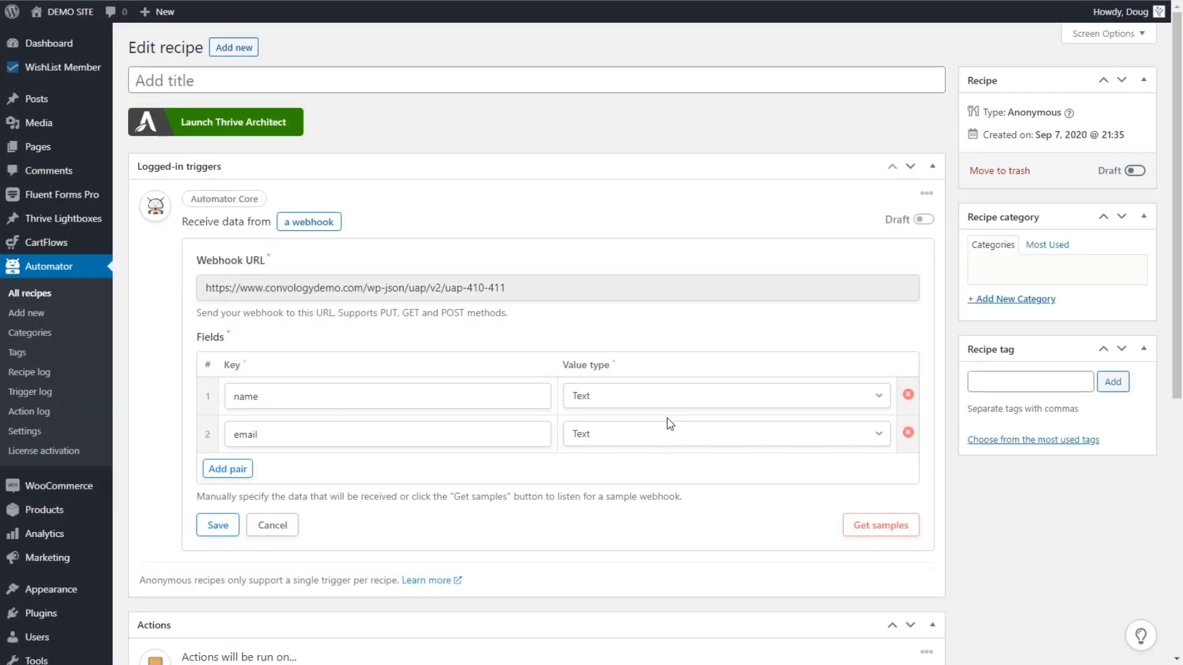
# - Set the webhook email field's value type to Email and save the trigger
pyautogui.click(598, 439)
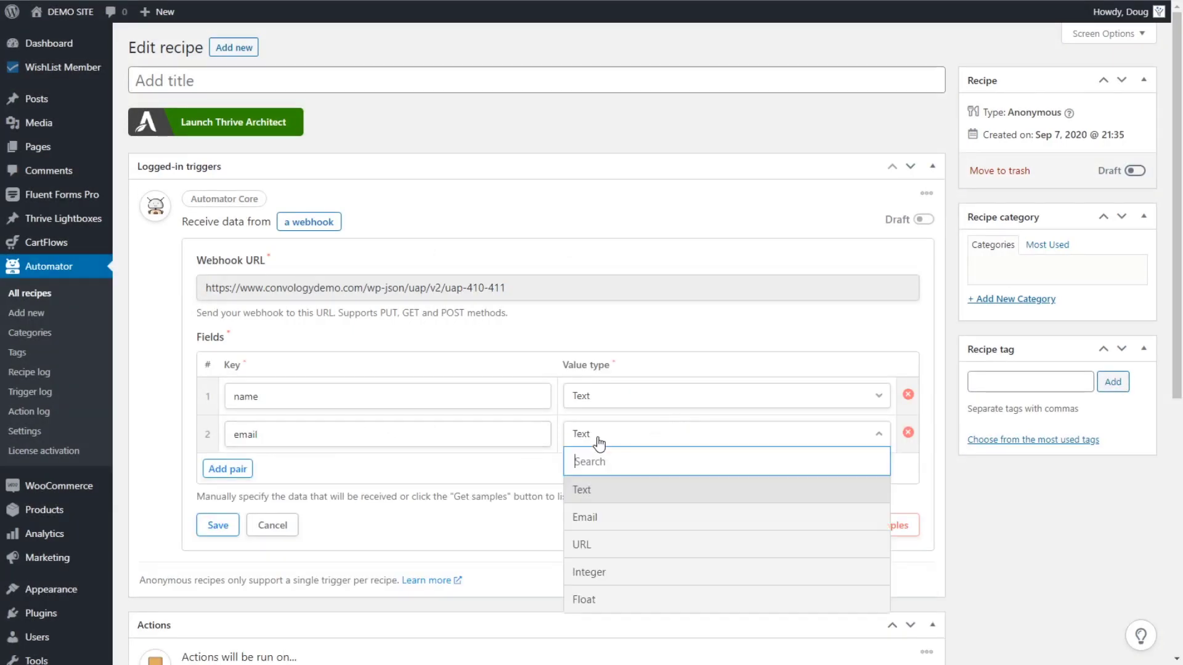
pyautogui.click(592, 515)
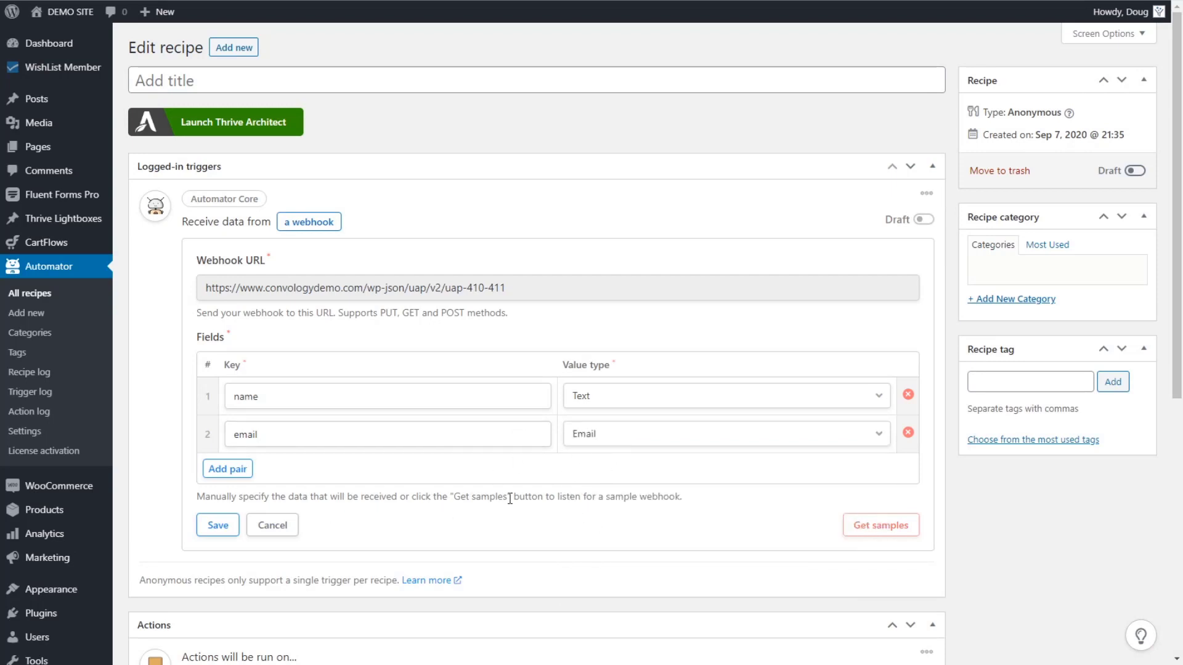
pyautogui.click(215, 534)
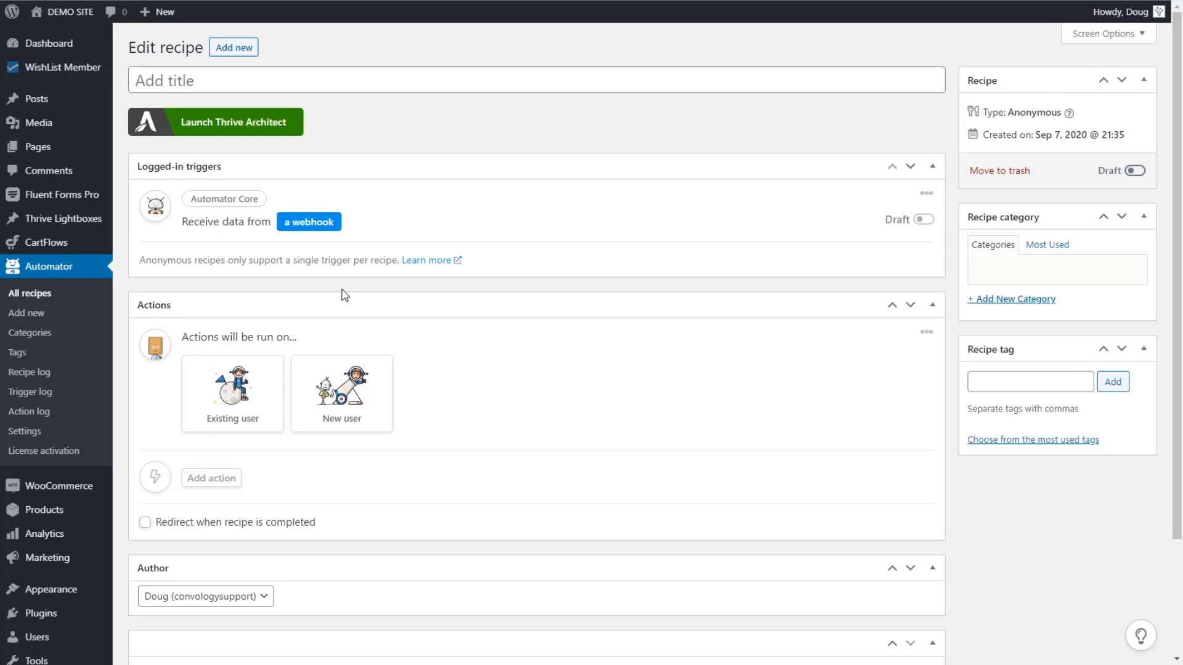
# - Make the recipe's actions run on a new user and fill the first name with the webhook's name field token
pyautogui.click(358, 395)
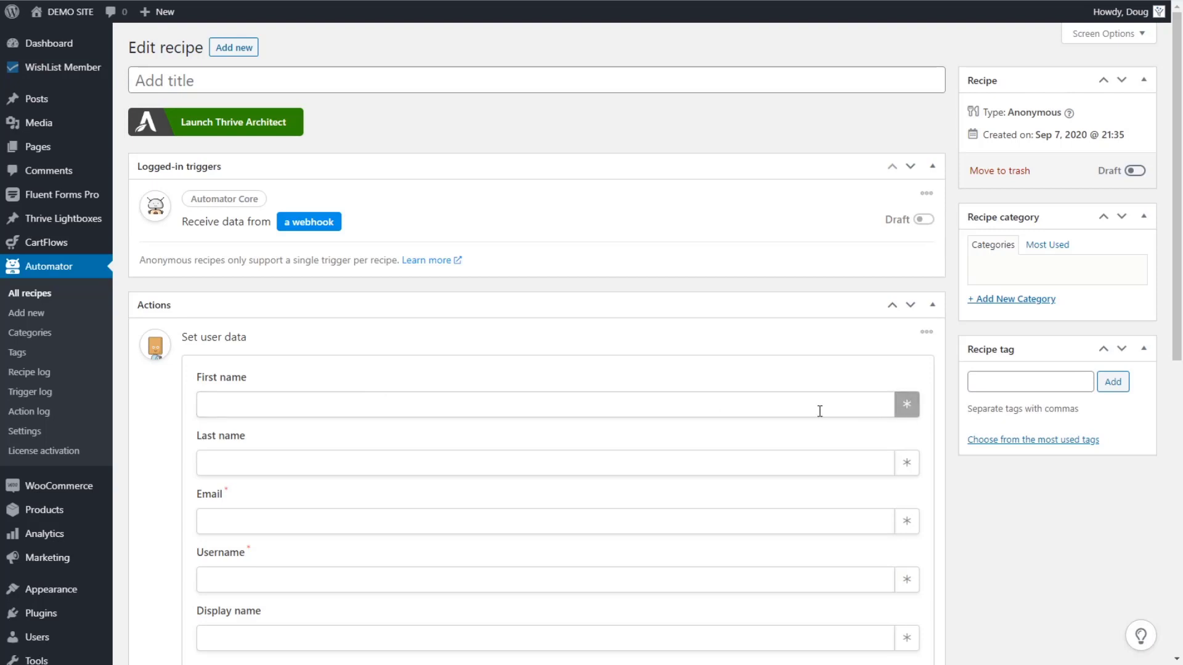
pyautogui.click(792, 410)
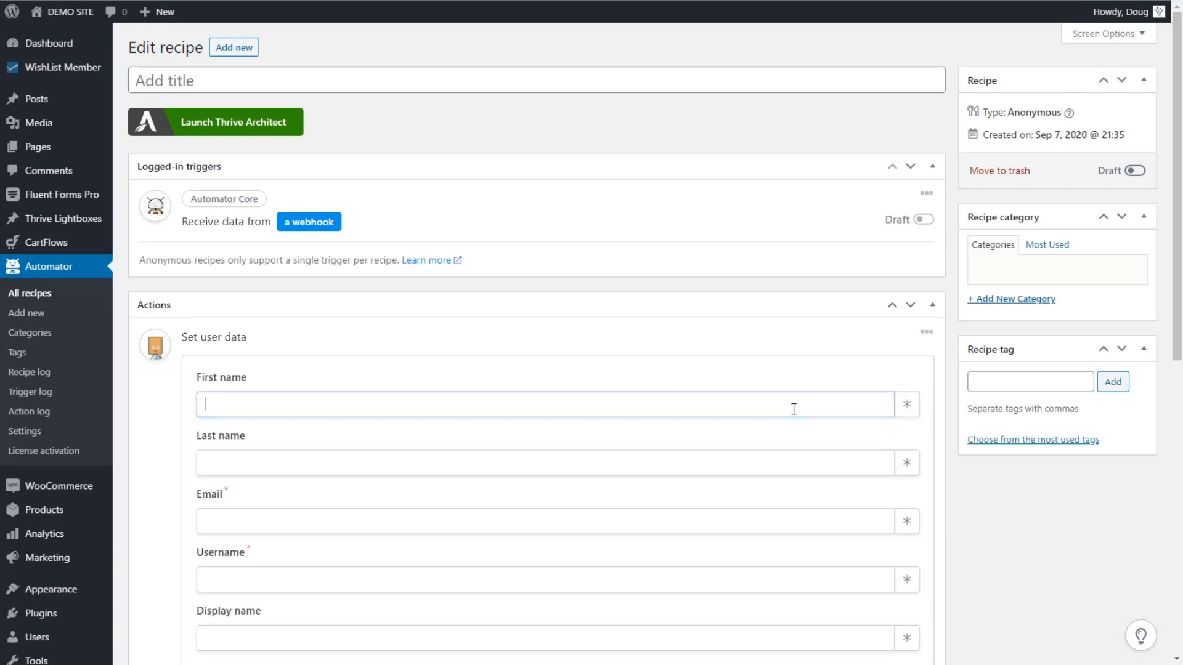
pyautogui.click(907, 405)
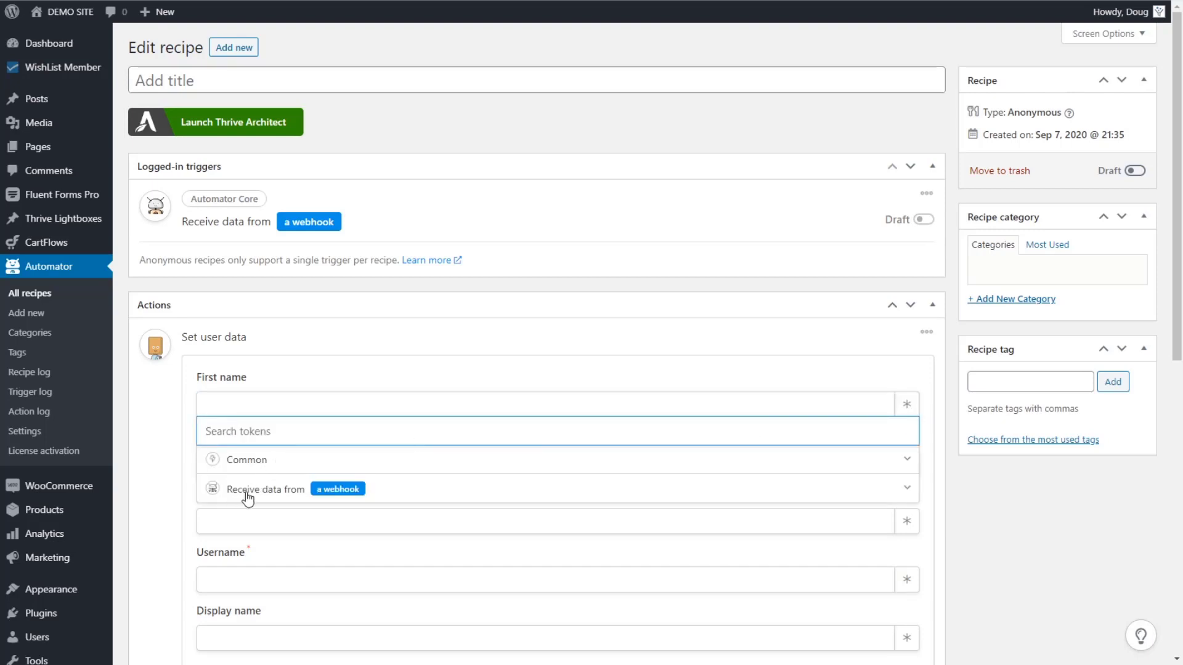
pyautogui.click(933, 371)
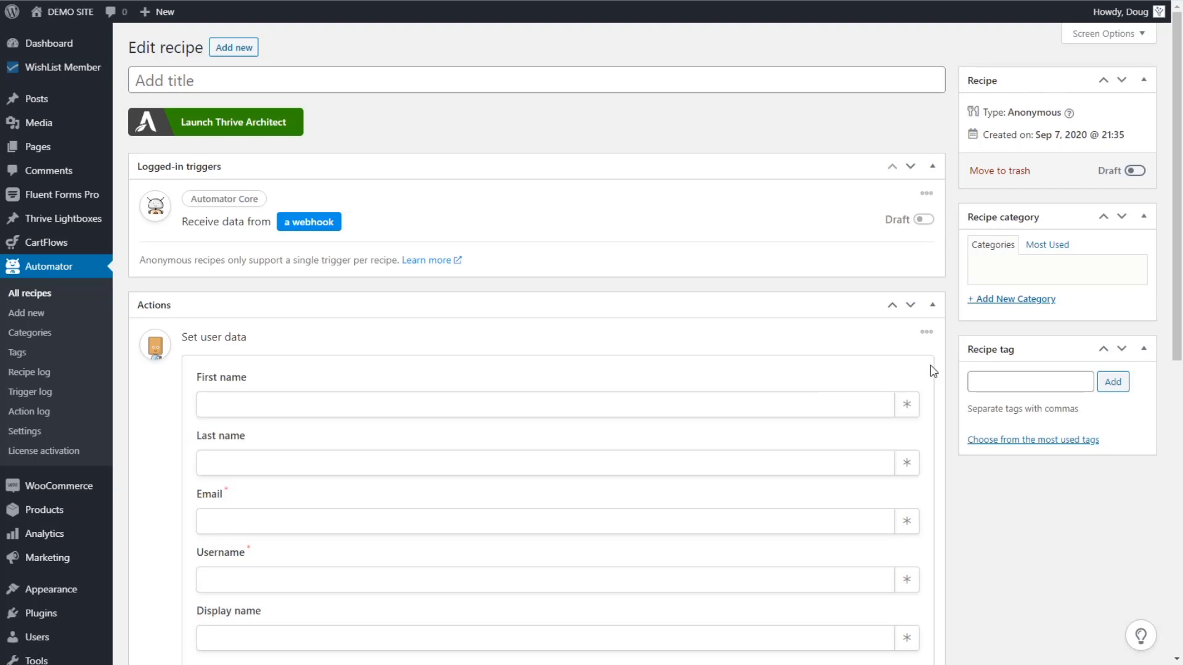
pyautogui.click(848, 404)
pyautogui.click(906, 404)
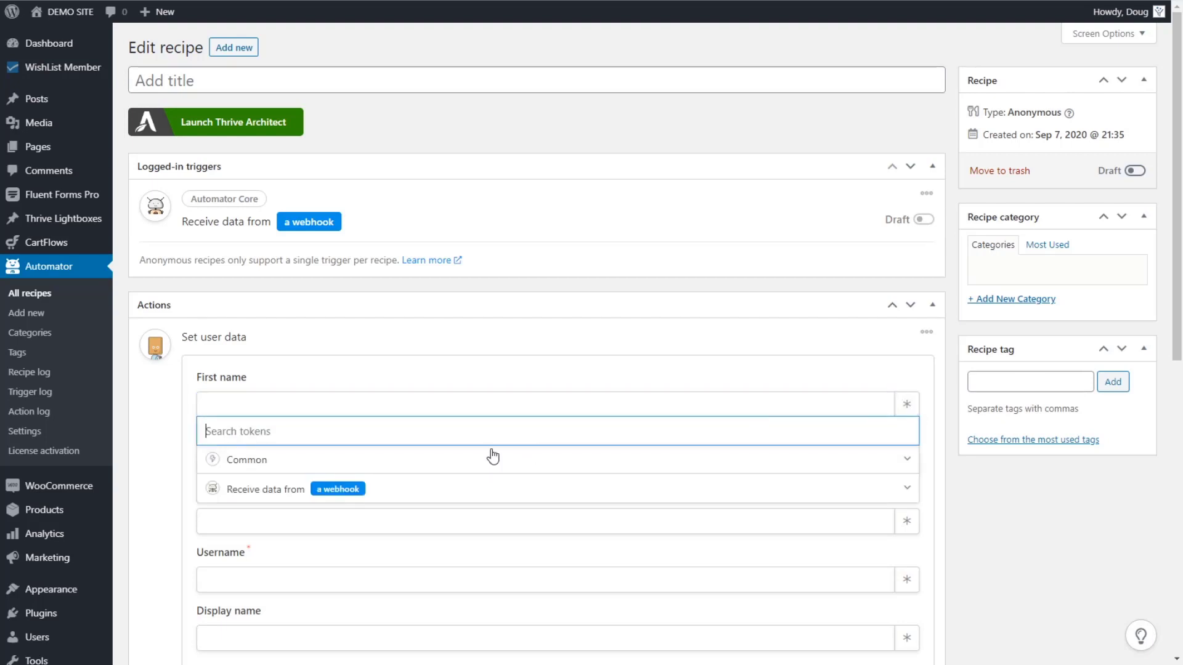
pyautogui.click(315, 493)
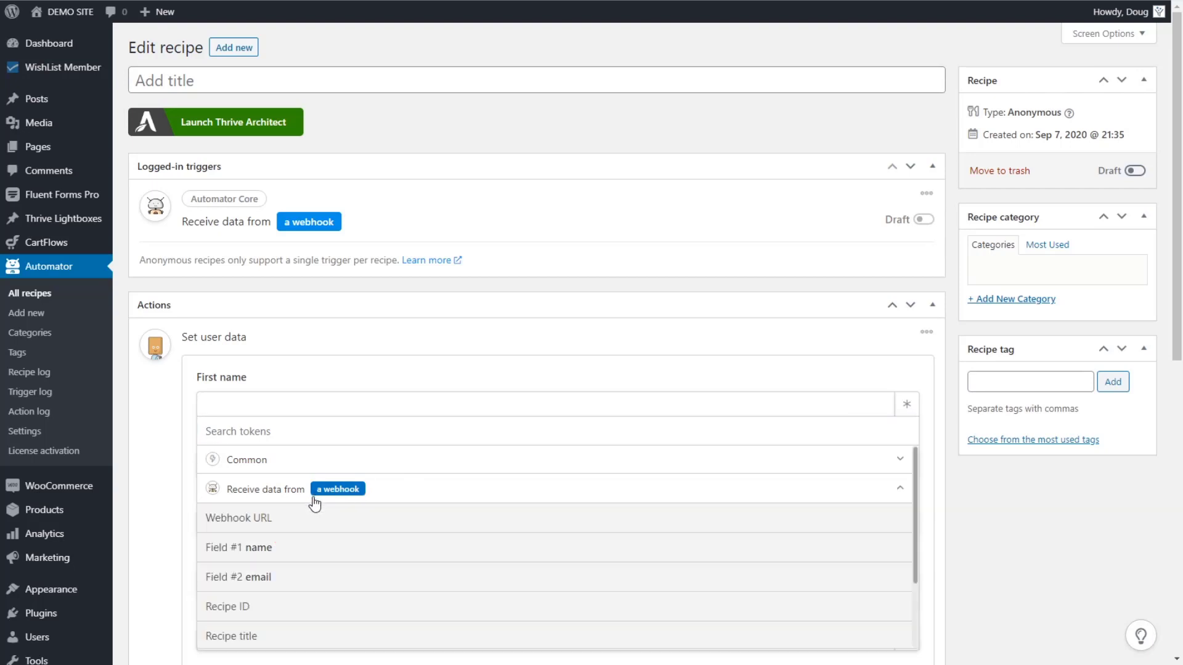
pyautogui.click(269, 550)
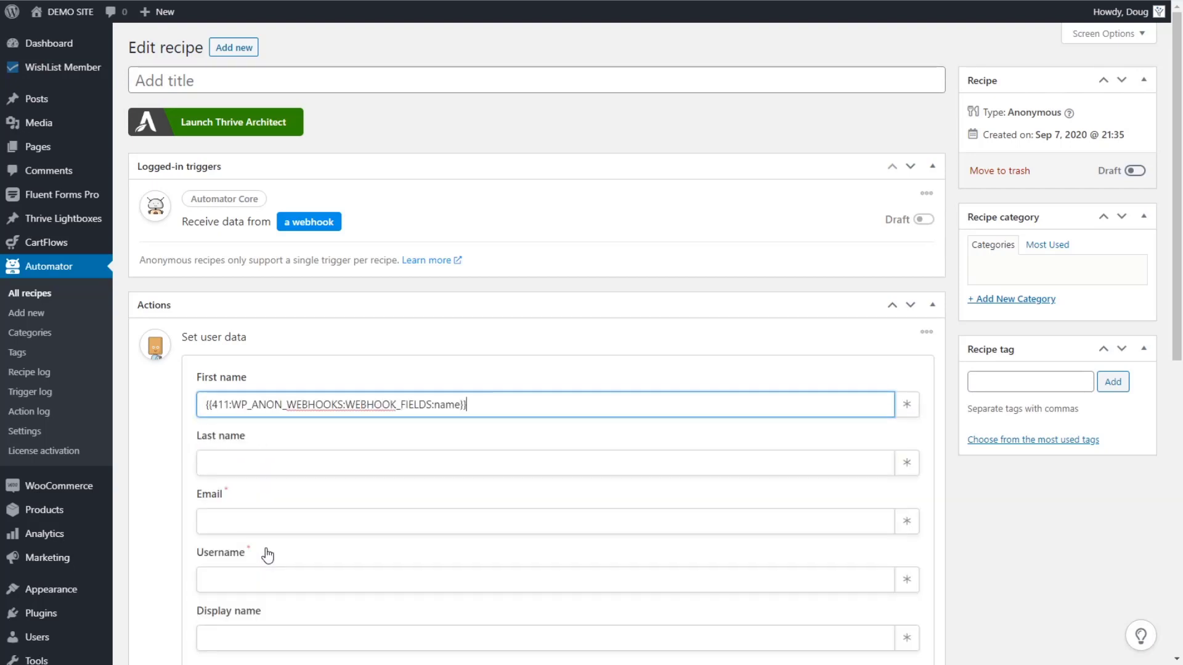
# - Fill the new user's email with the webhook's email field token
pyautogui.scroll(-1, 402, 489)
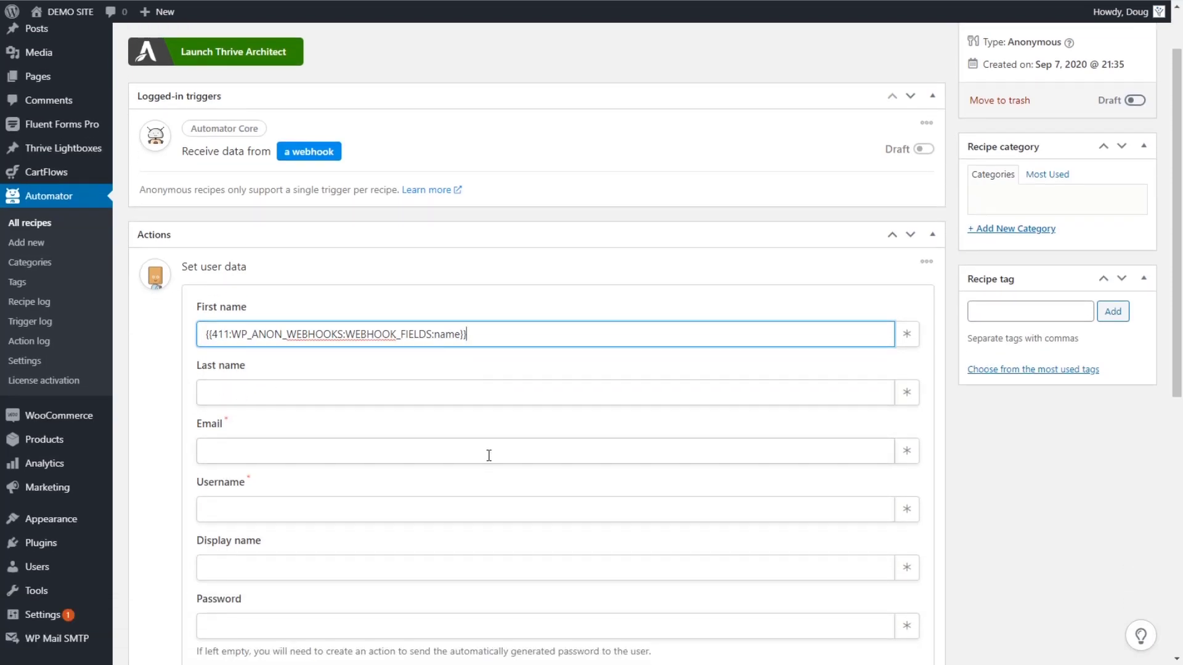
pyautogui.click(906, 451)
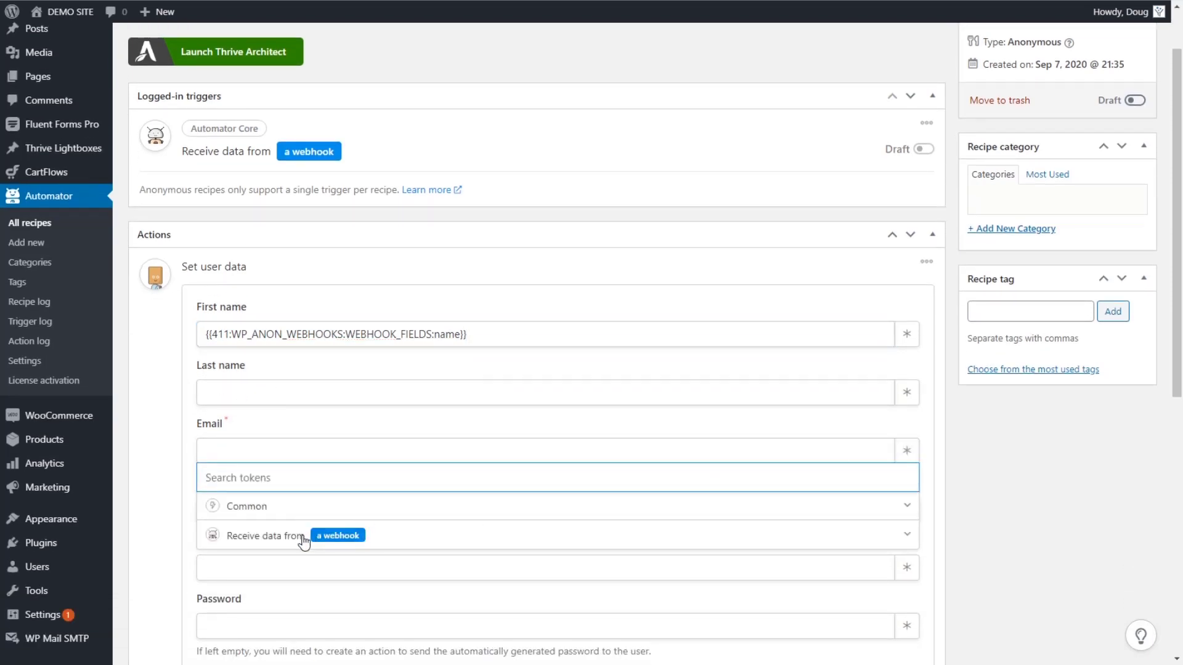
pyautogui.click(303, 542)
pyautogui.click(280, 623)
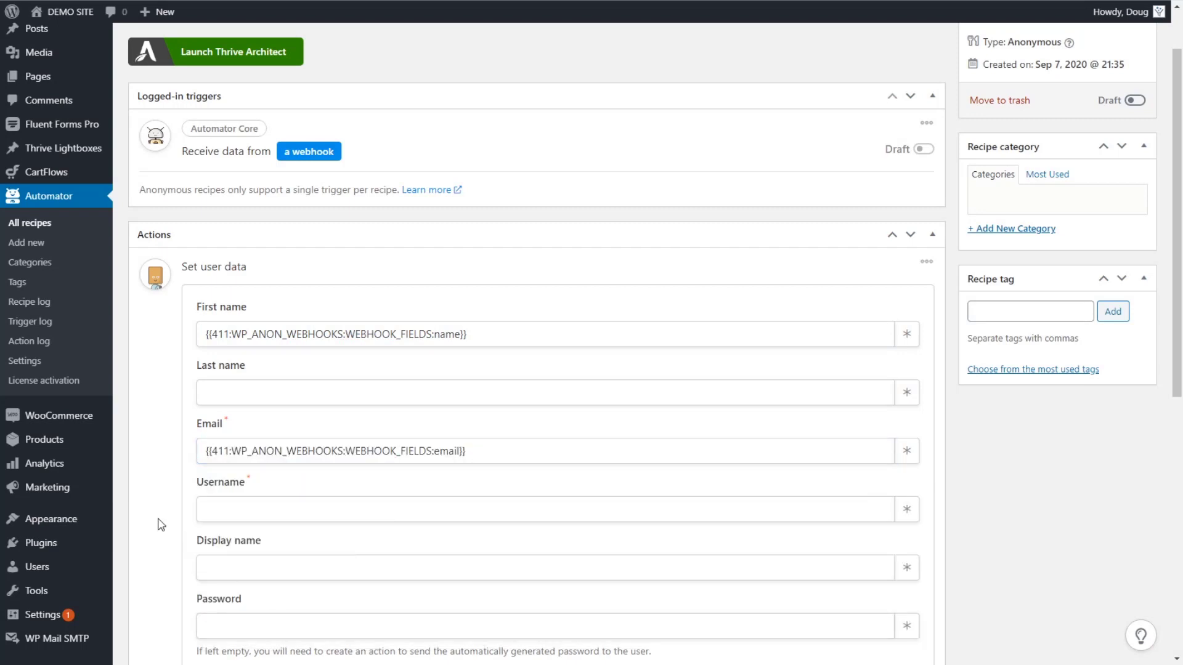
# - Fill the new user's username with the webhook's email field token
pyautogui.scroll(-2, 161, 524)
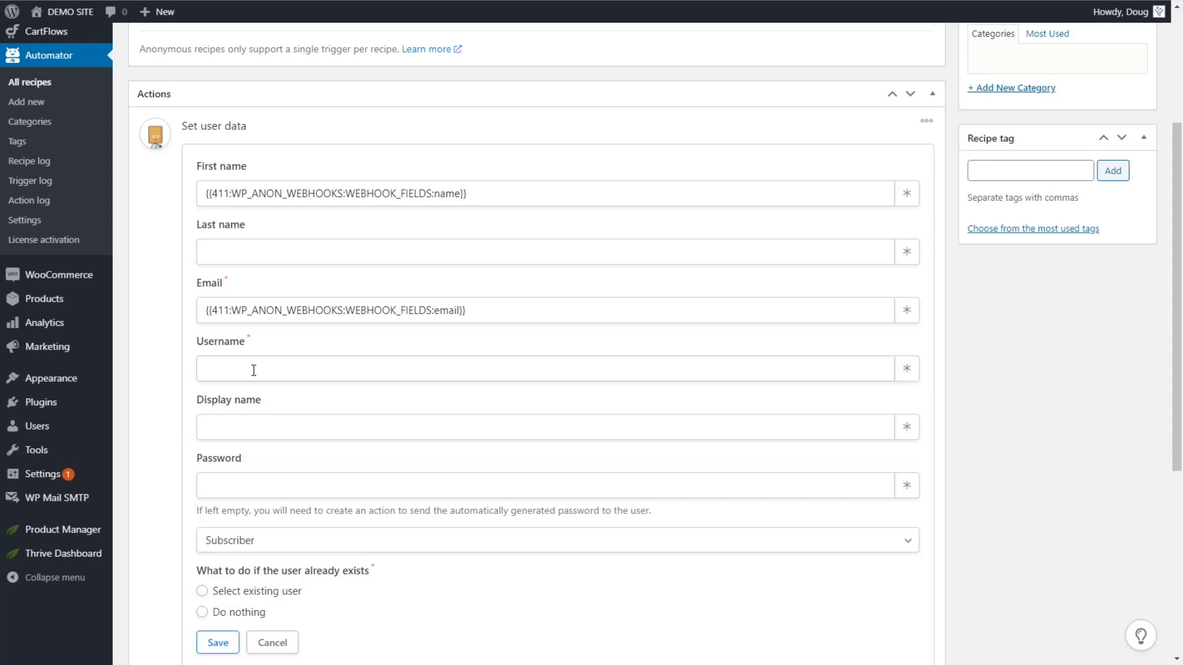
pyautogui.click(912, 371)
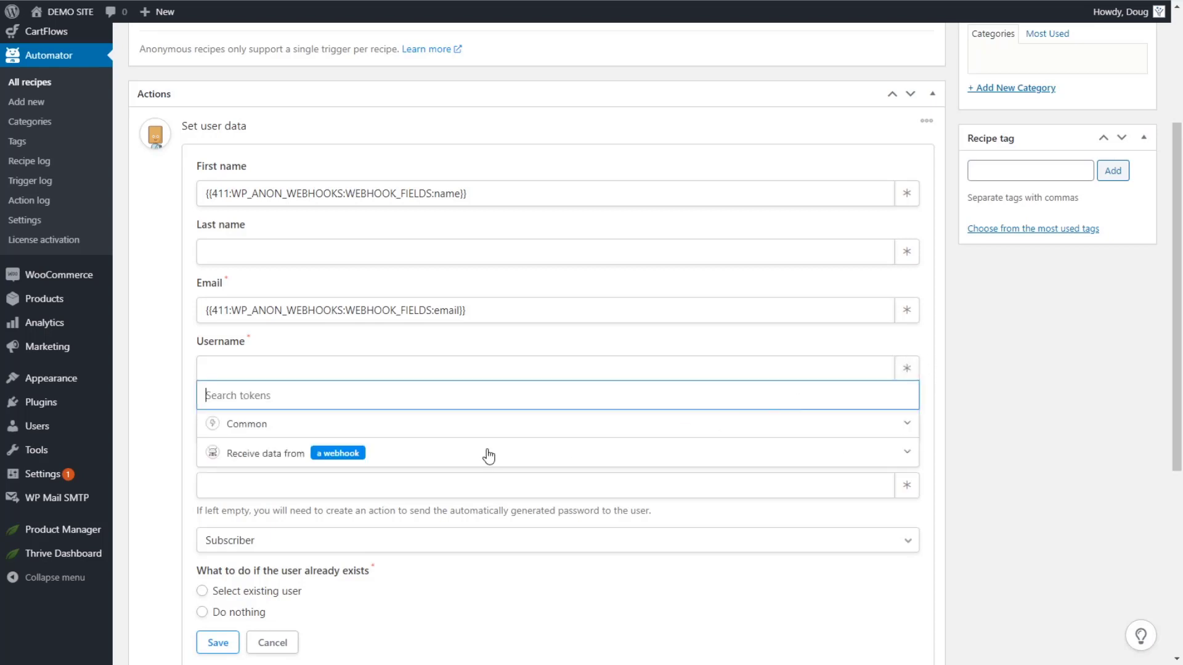
pyautogui.click(316, 461)
pyautogui.click(312, 539)
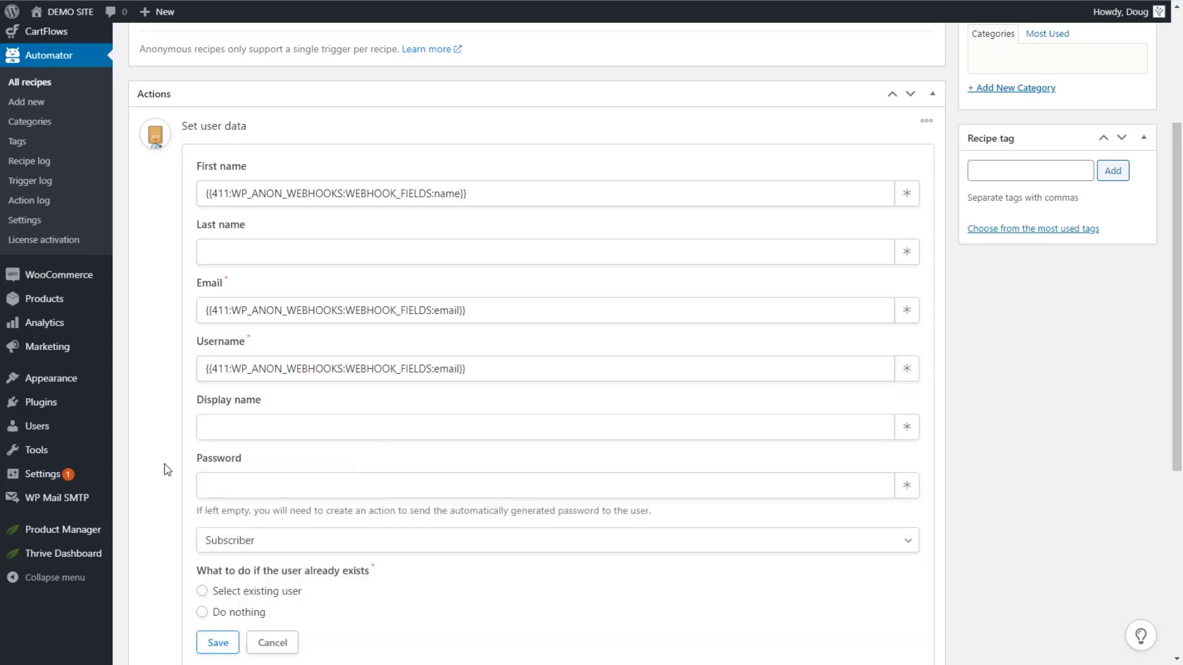
# - Examine the optional display name and password settings and the available roles for the new user
pyautogui.scroll(-2, 163, 468)
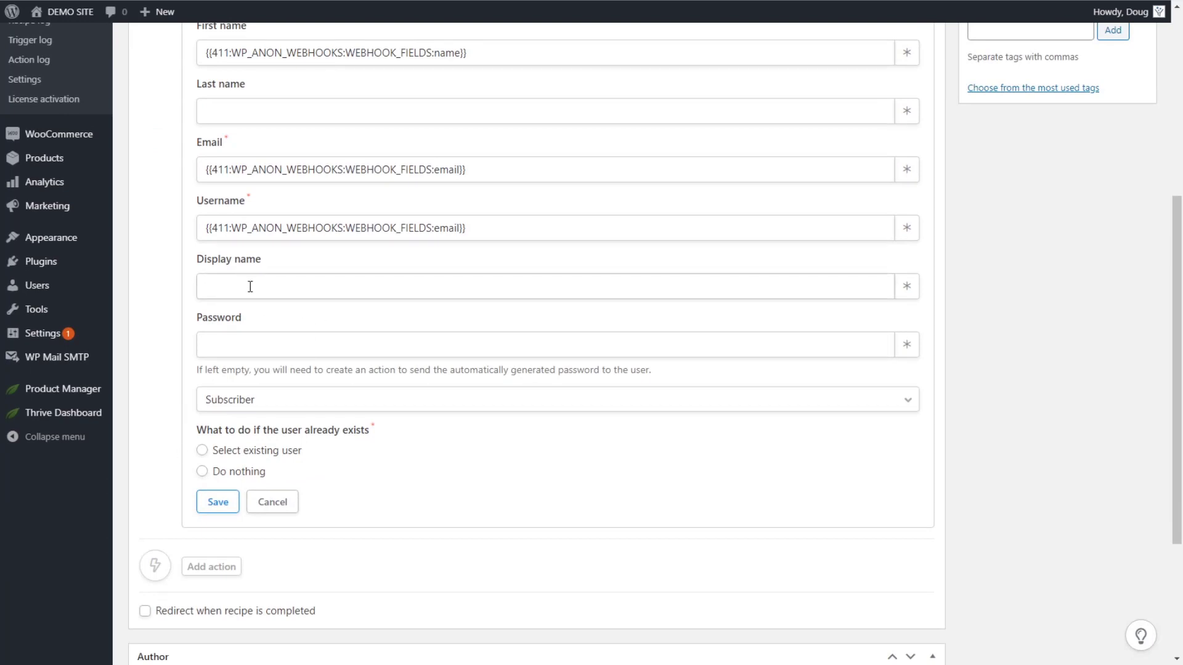
pyautogui.scroll(1, 255, 294)
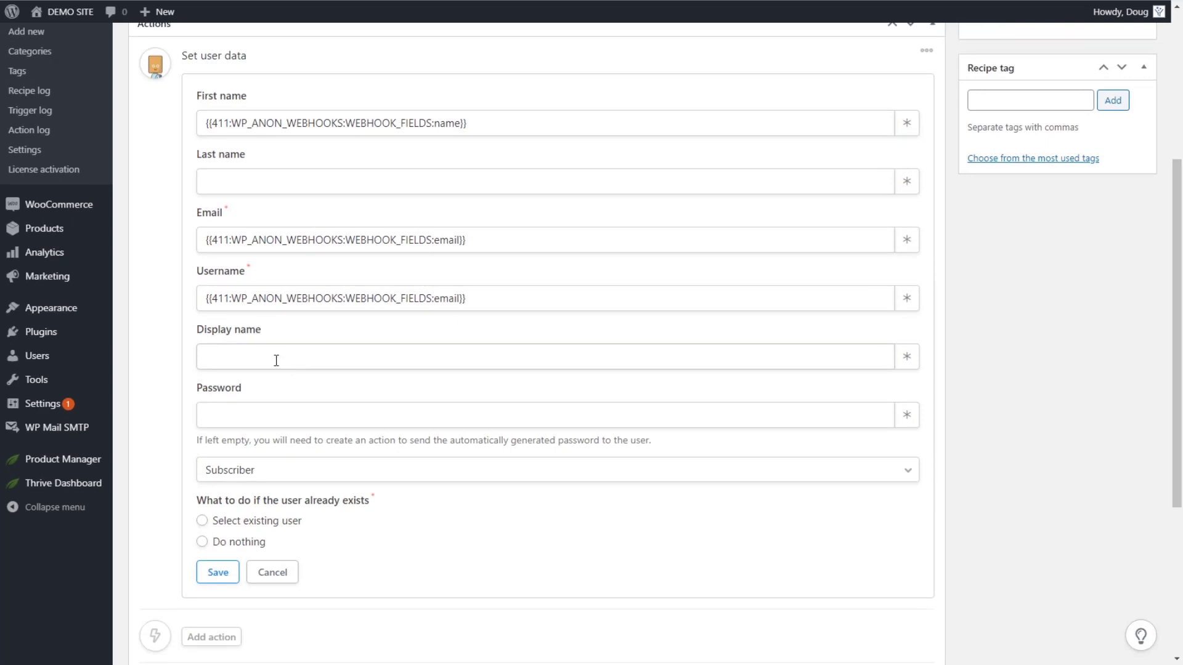
pyautogui.scroll(-1, 283, 388)
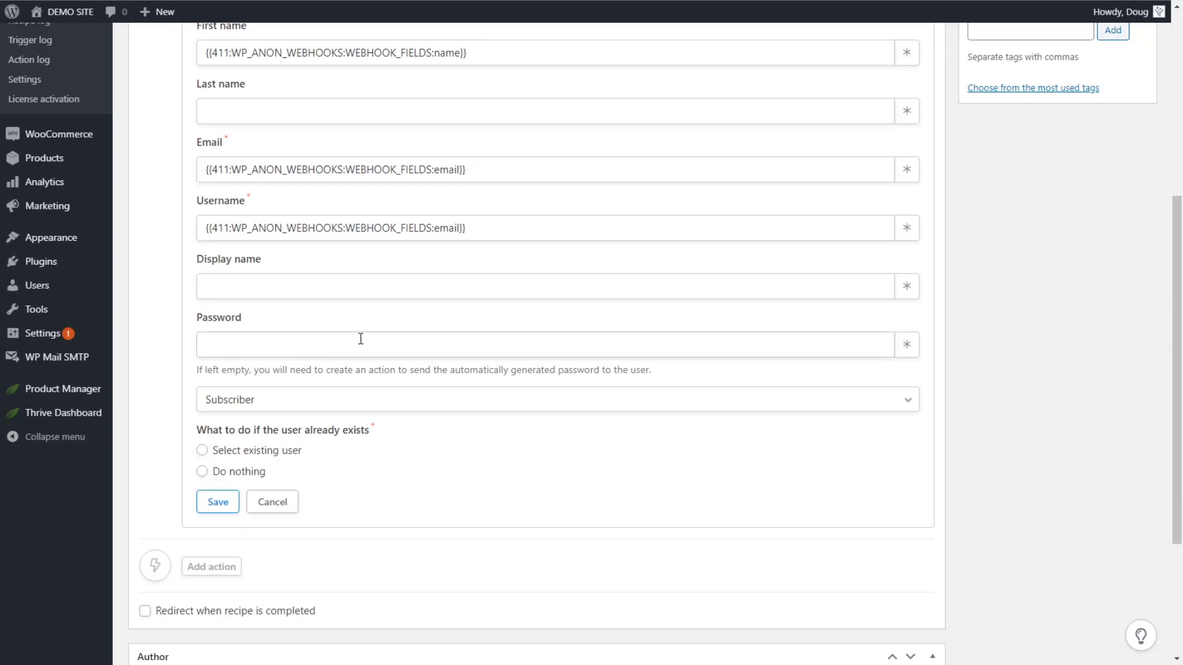
pyautogui.moveTo(652, 371); pyautogui.dragTo(199, 381)
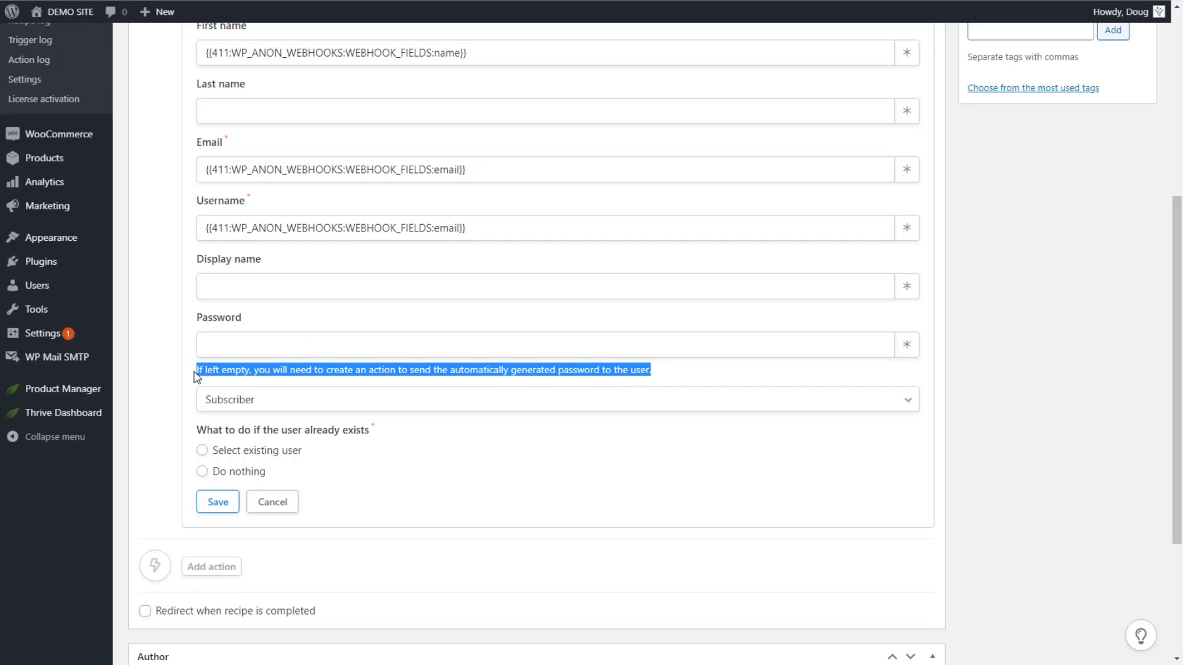
pyautogui.click(165, 374)
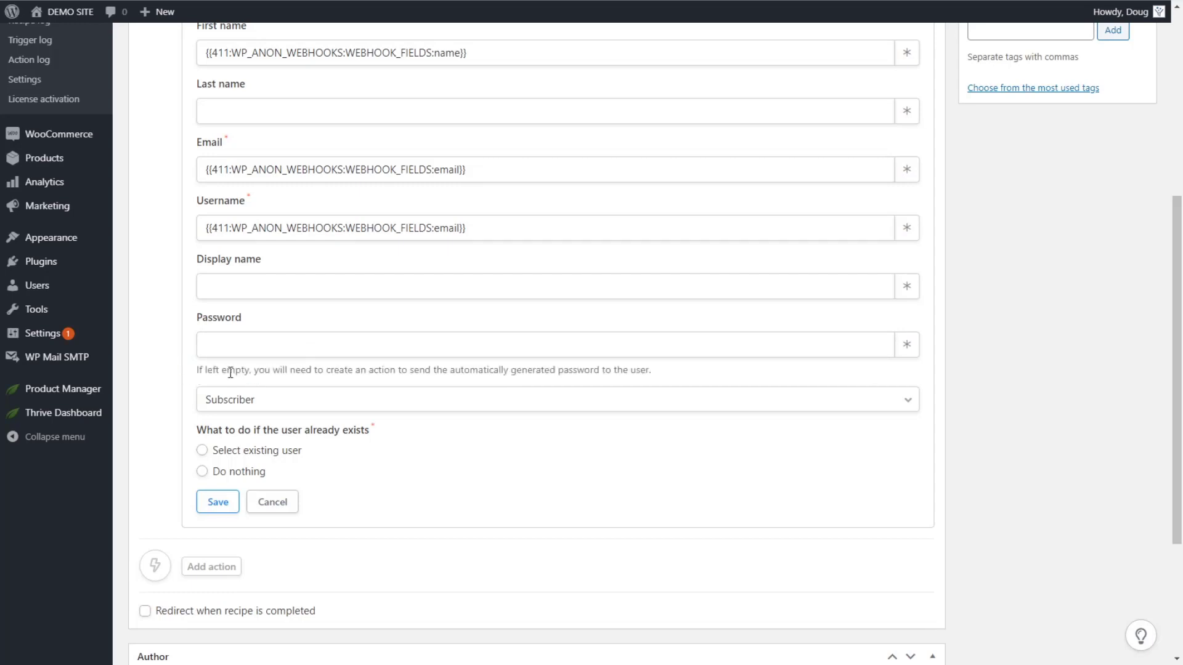
pyautogui.click(229, 407)
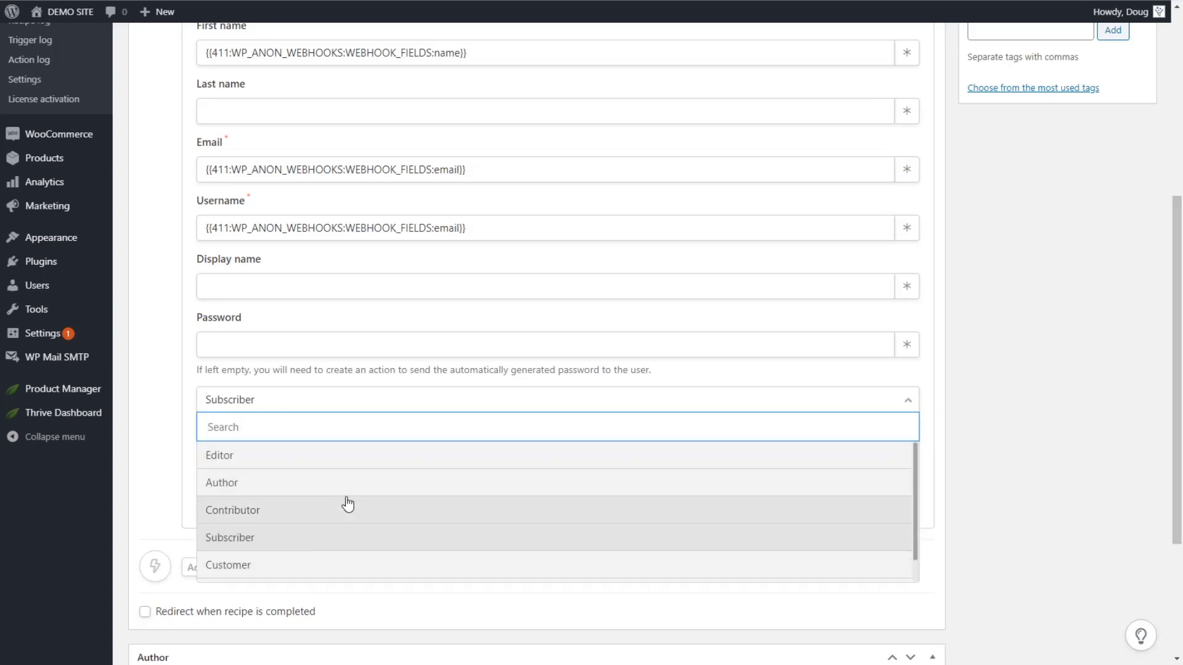
pyautogui.scroll(-1, 348, 504)
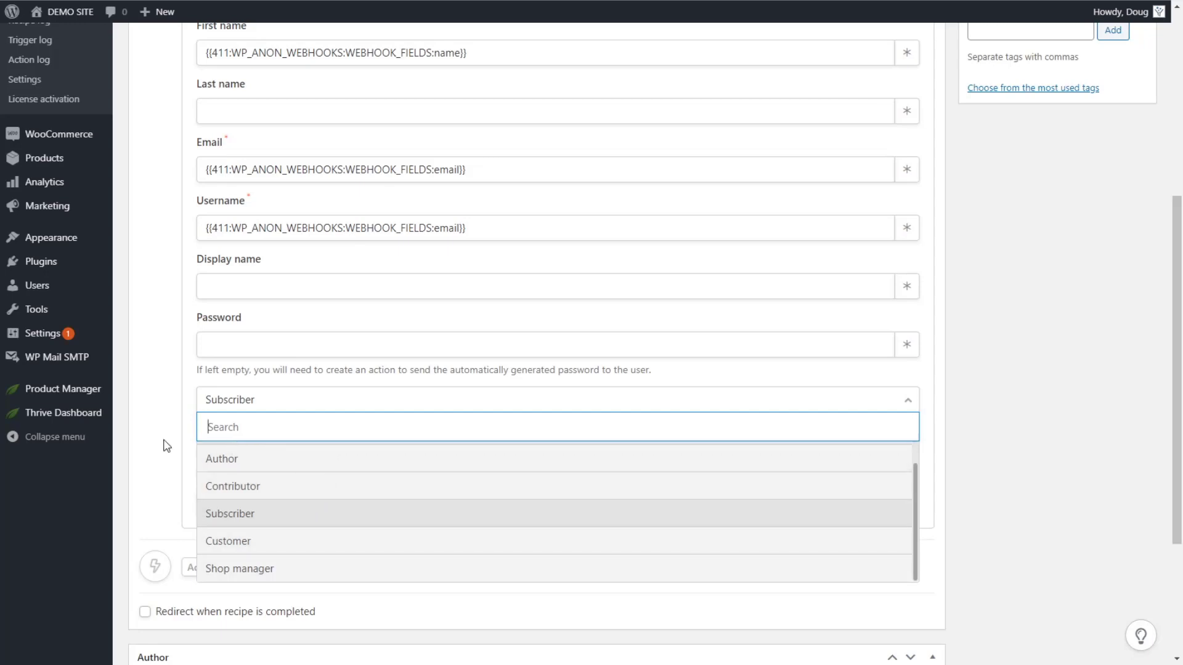
pyautogui.click(149, 429)
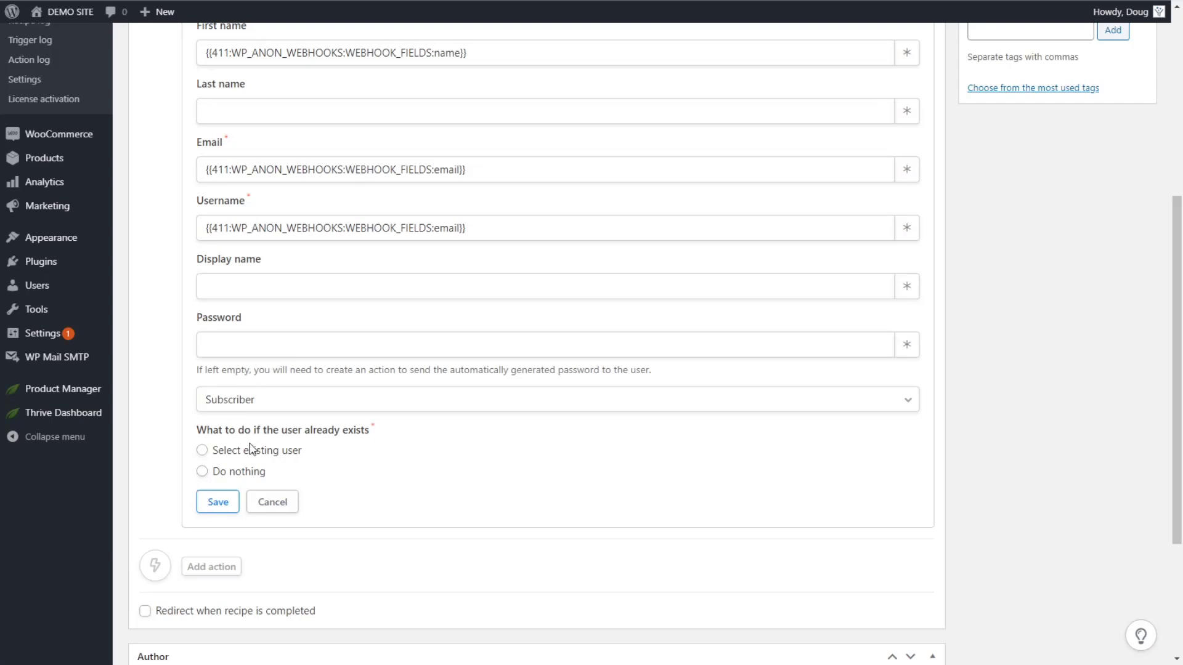
# - Choose to select the existing user if the user already exists, and save the user data
pyautogui.click(214, 459)
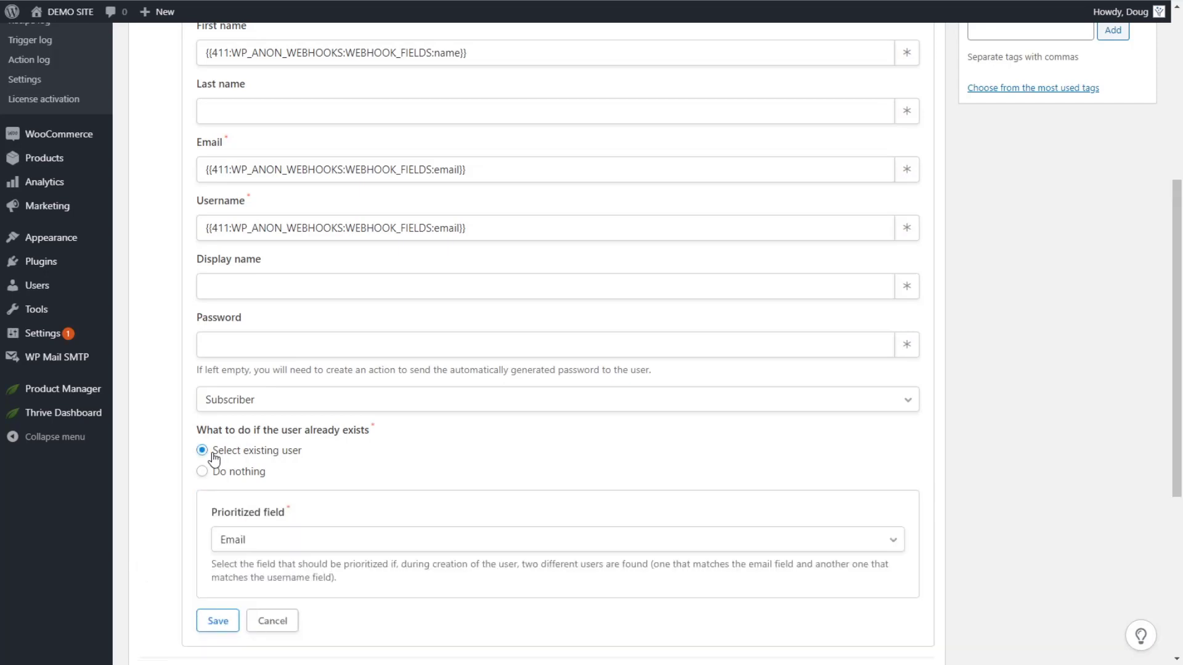
pyautogui.scroll(-3, 185, 468)
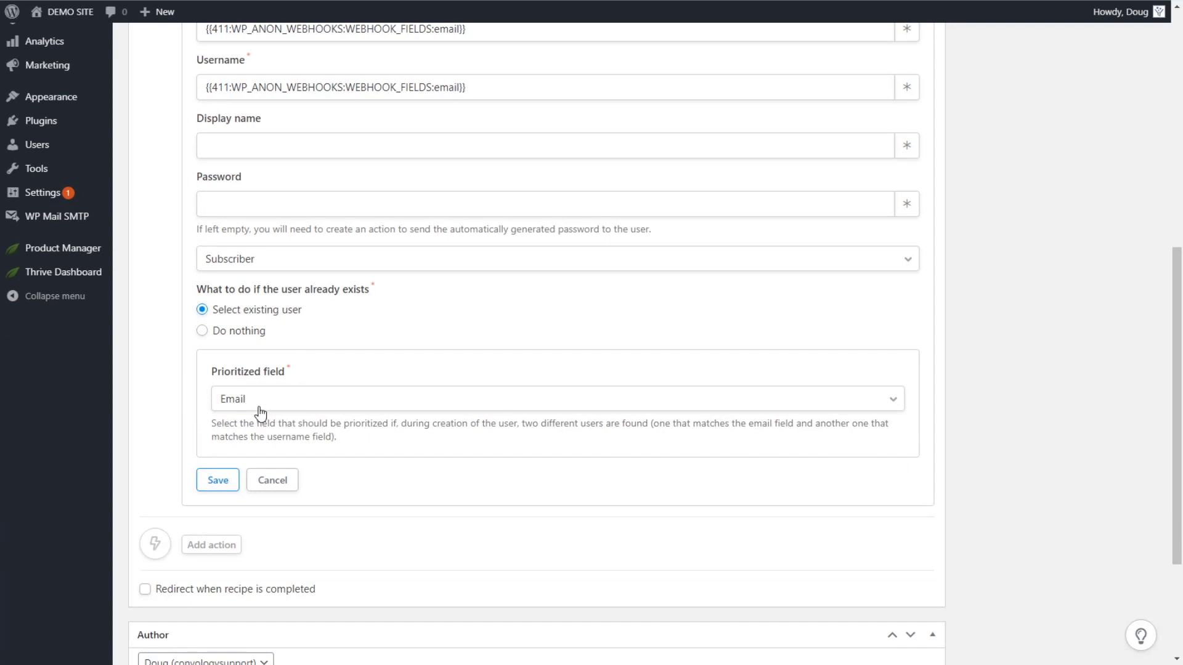
pyautogui.click(216, 486)
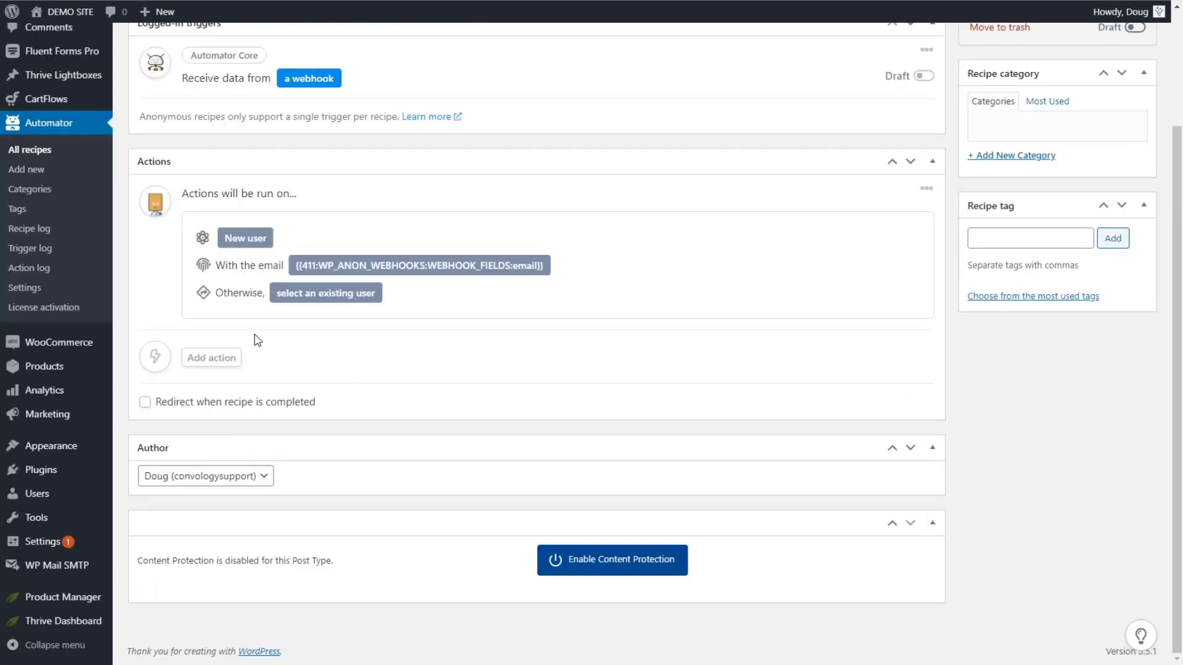
# - Add a Wishlist Member action that adds the user to the Free membership level, and save it
pyautogui.scroll(1, 257, 340)
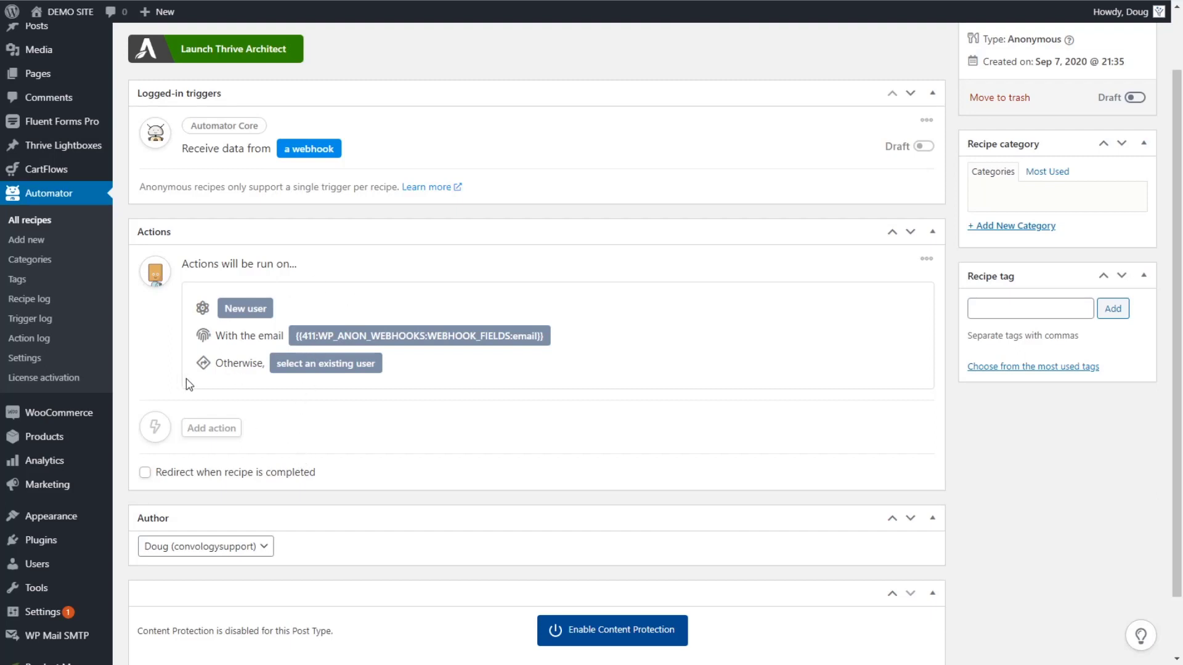
pyautogui.click(215, 430)
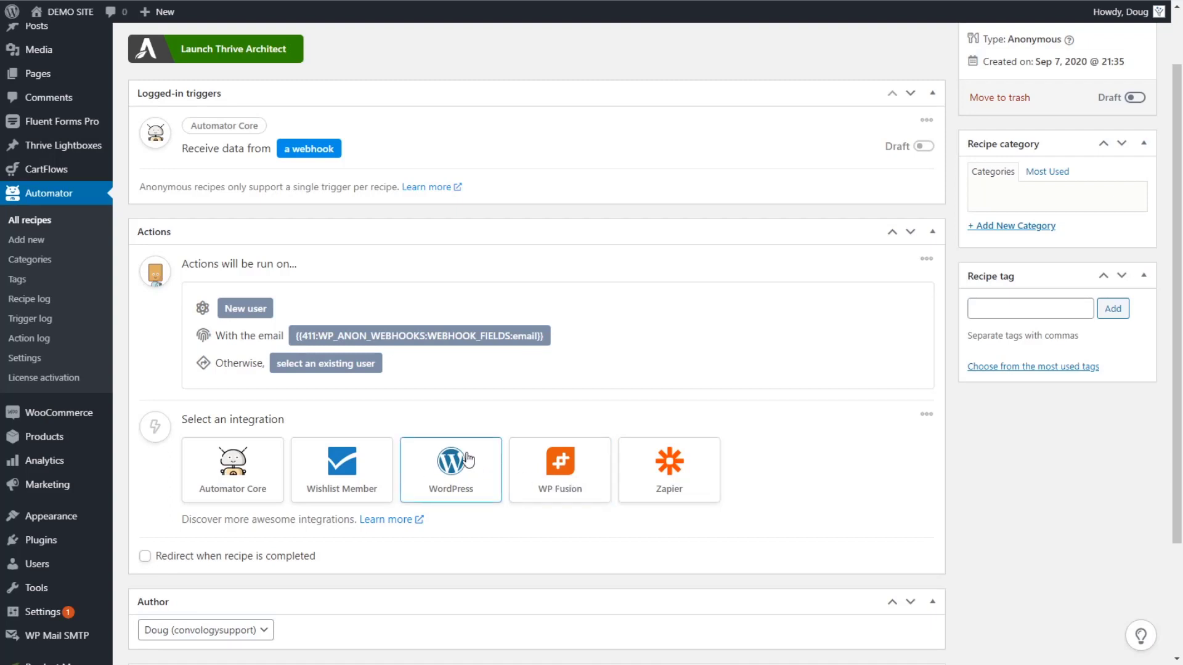
pyautogui.click(347, 480)
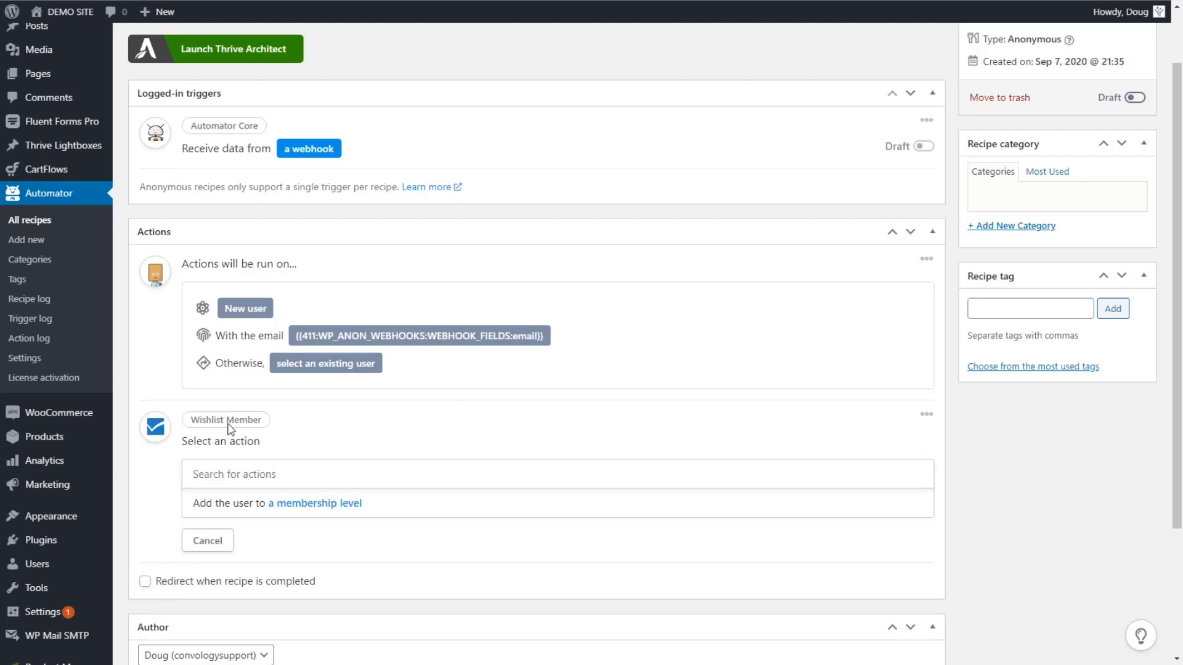
pyautogui.click(312, 502)
pyautogui.scroll(-1, 285, 496)
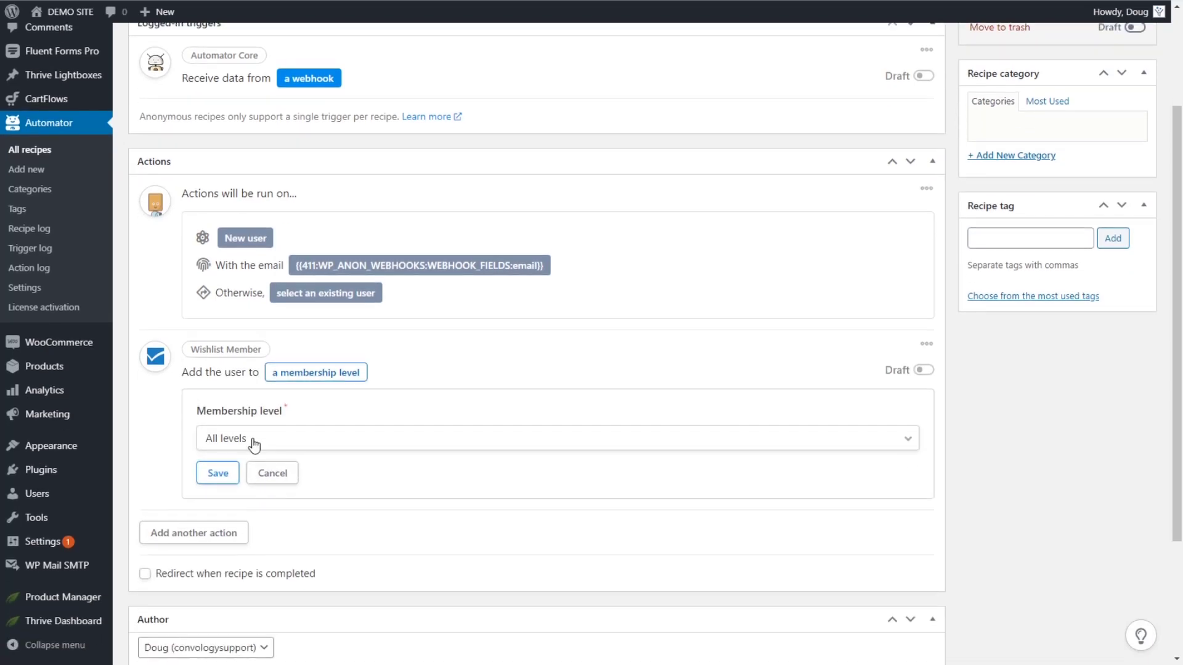
pyautogui.click(256, 440)
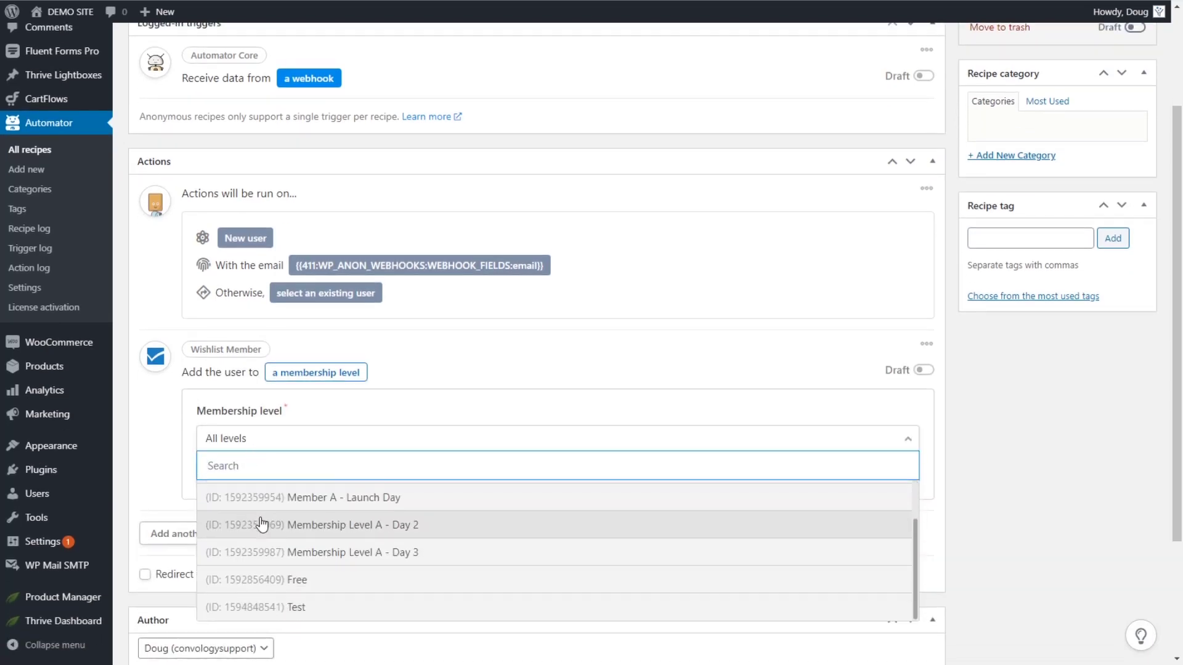
pyautogui.click(306, 582)
pyautogui.click(225, 480)
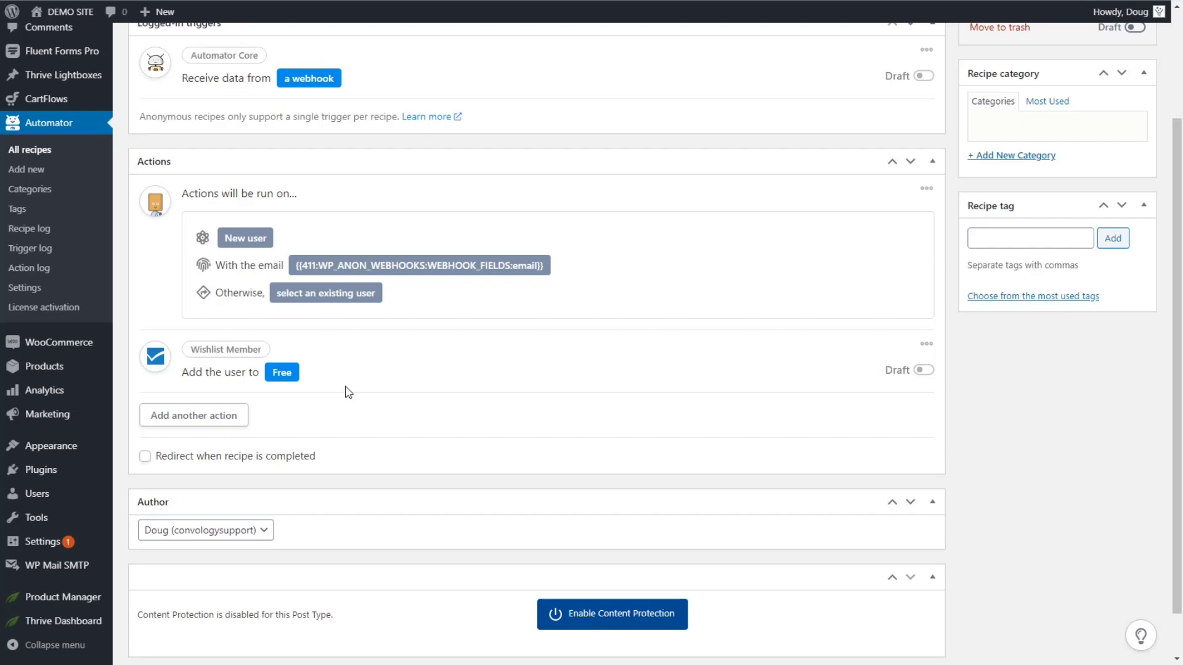
pyautogui.scroll(-1, 423, 412)
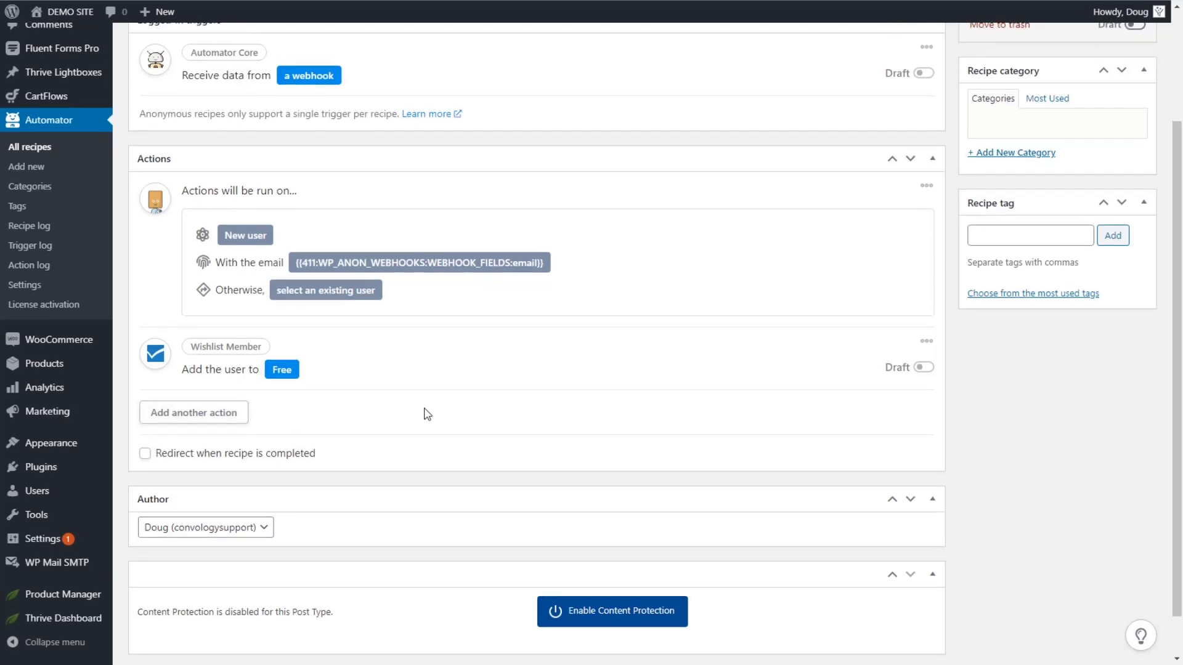
pyautogui.scroll(1, 431, 404)
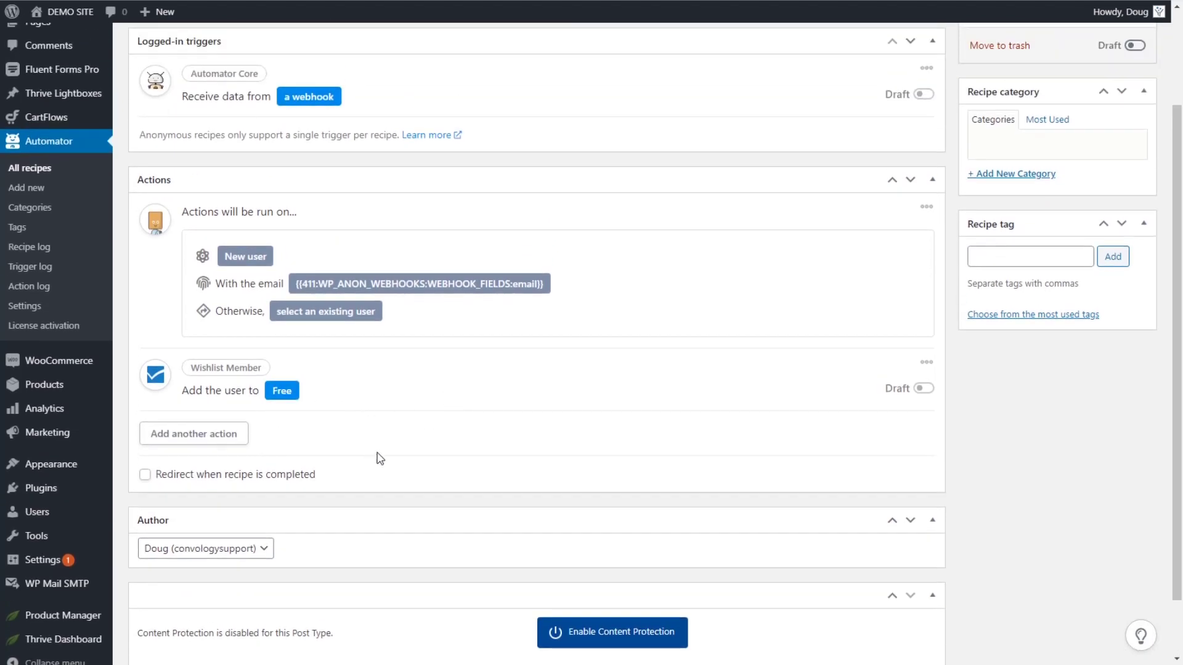
# - Add a WordPress action that sends an email to the user
pyautogui.click(239, 440)
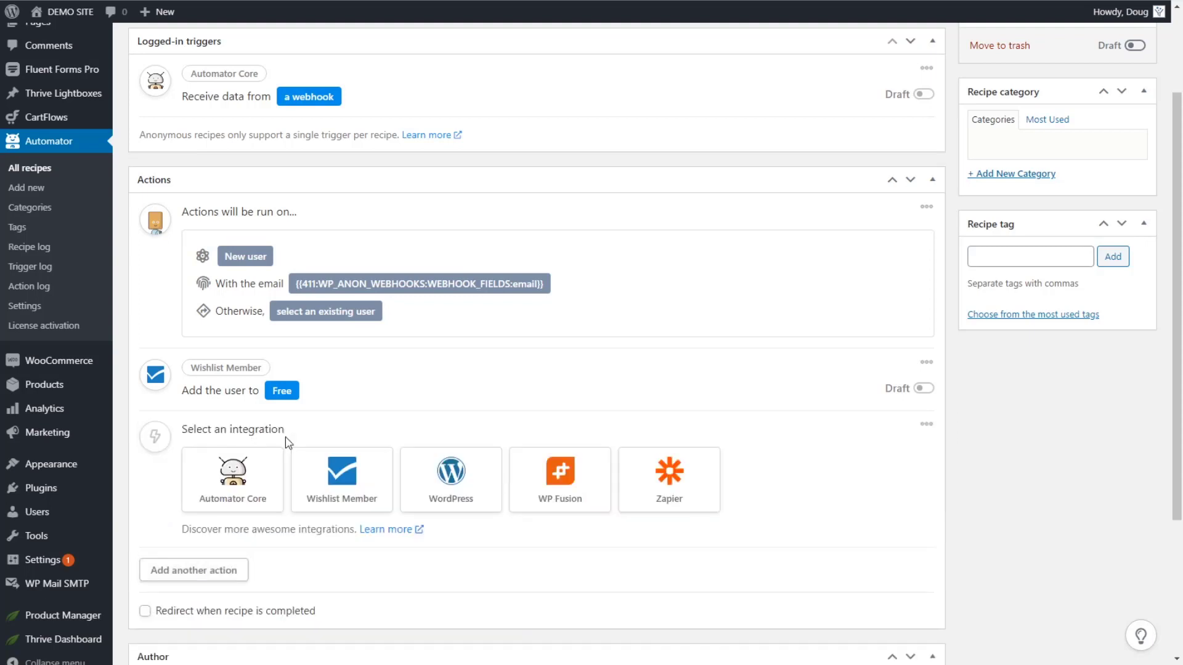
pyautogui.scroll(-1, 322, 444)
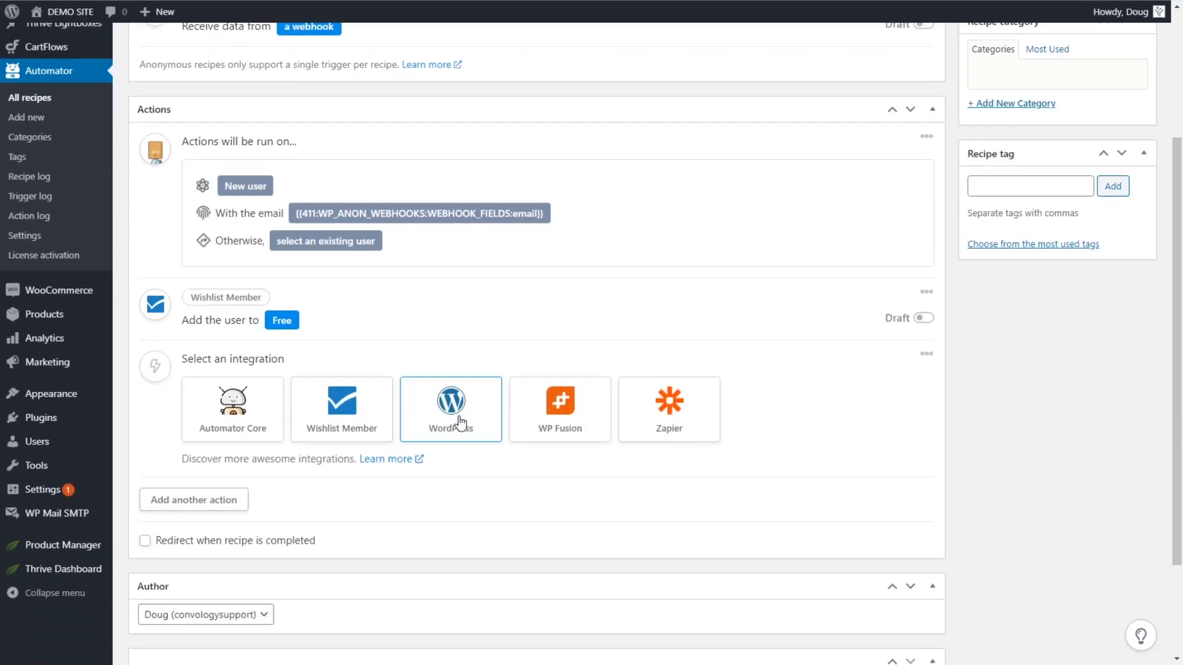
pyautogui.click(463, 413)
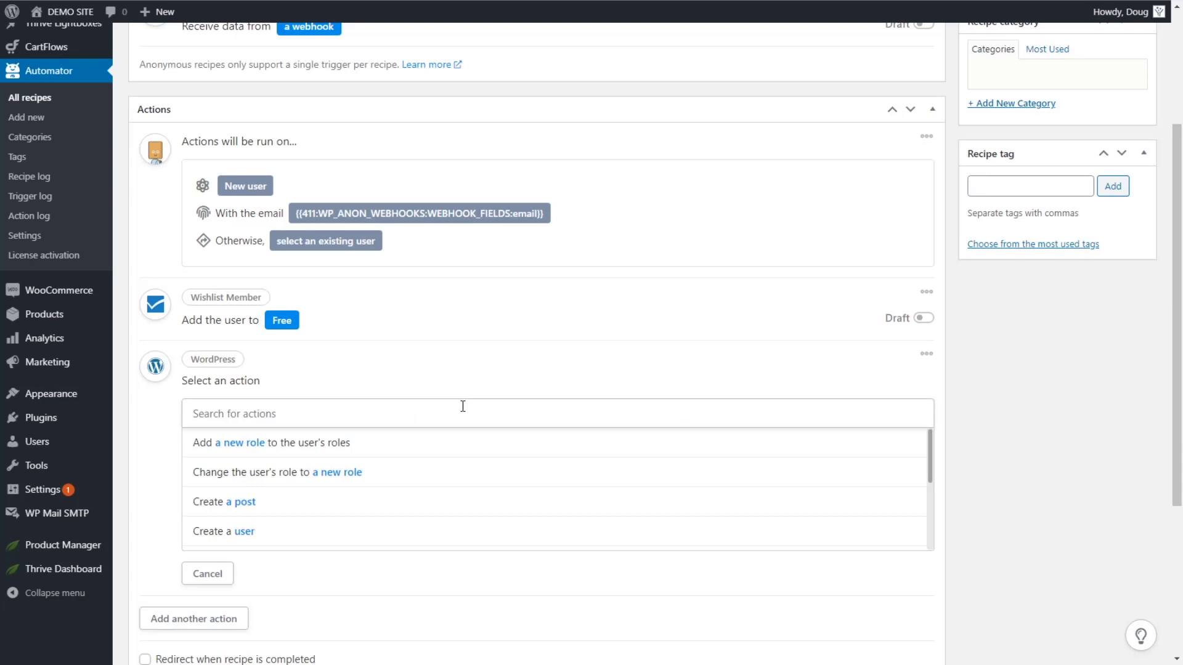
pyautogui.scroll(-2, 389, 478)
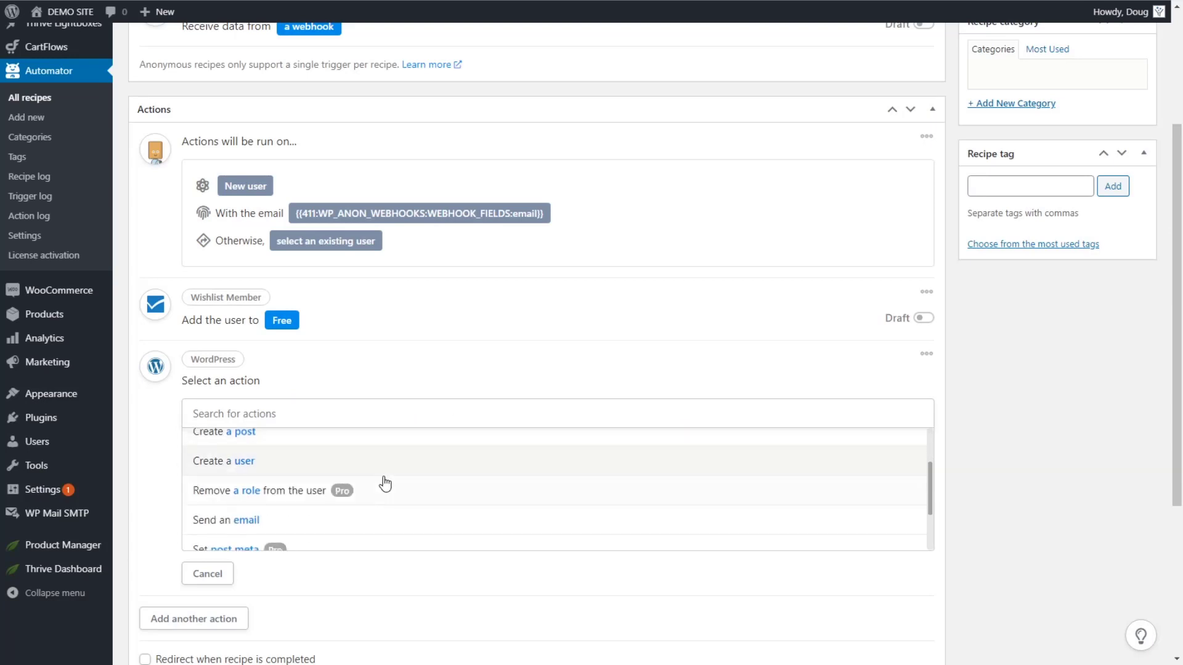
pyautogui.click(227, 523)
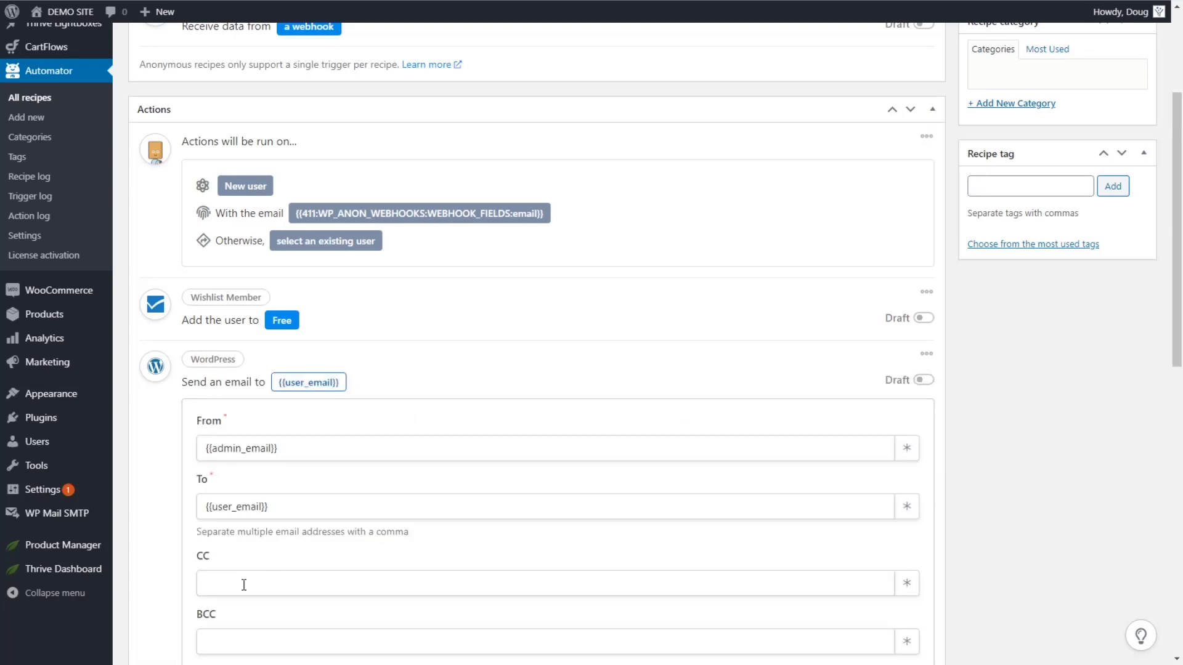
pyautogui.scroll(-5, 159, 514)
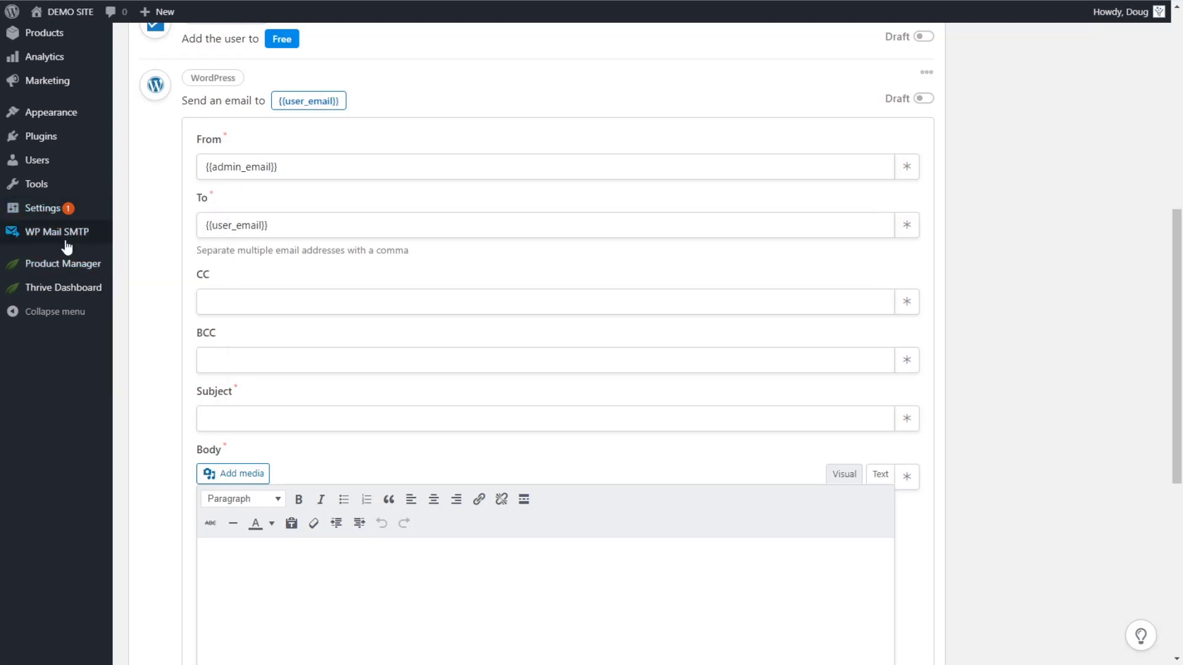
# - Set the email subject to "You're all set! Here's your login information."
pyautogui.moveTo(49, 241)
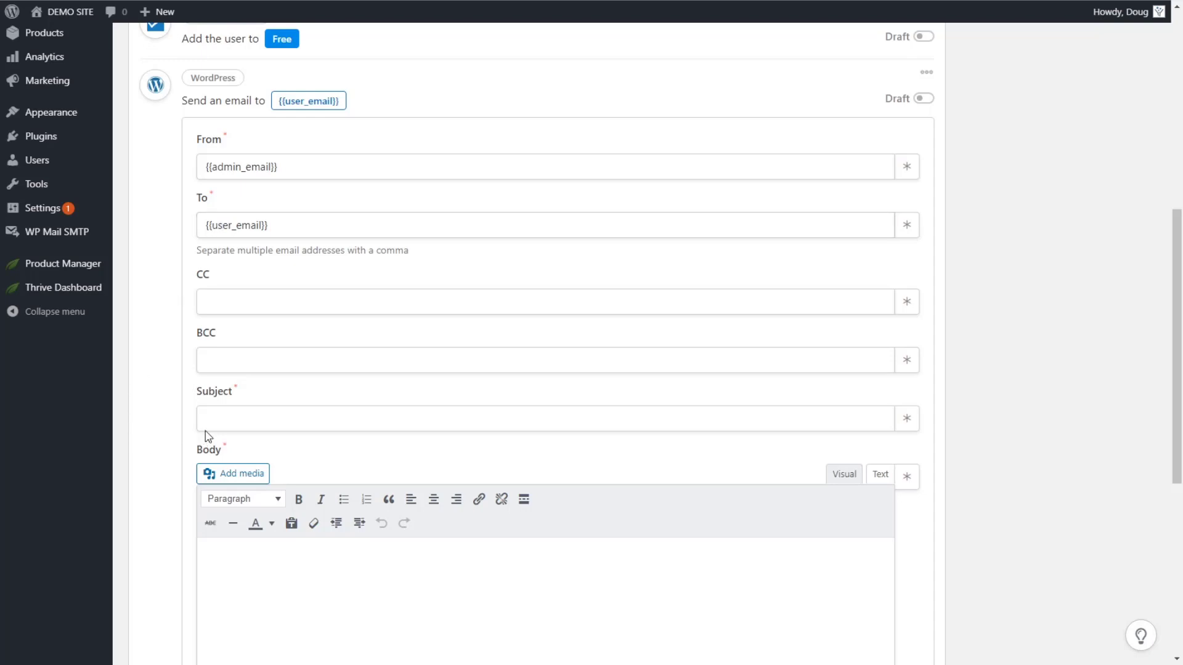
pyautogui.click(237, 420)
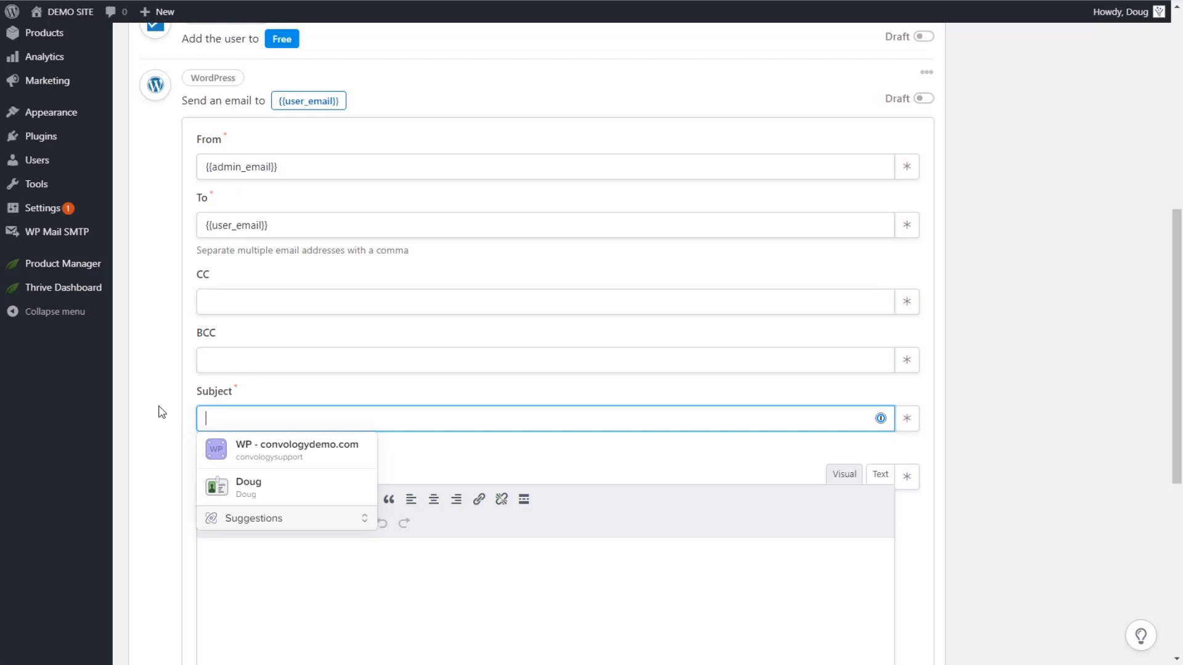
pyautogui.write("You're all set!")
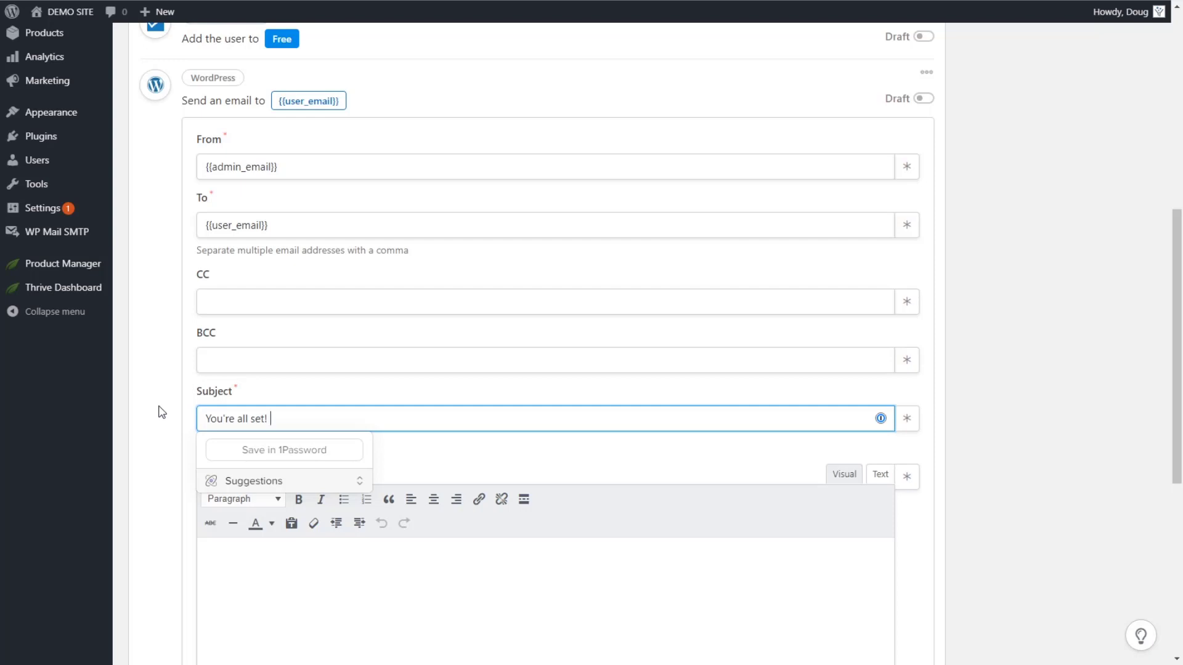
pyautogui.write(" Here's your login informa")
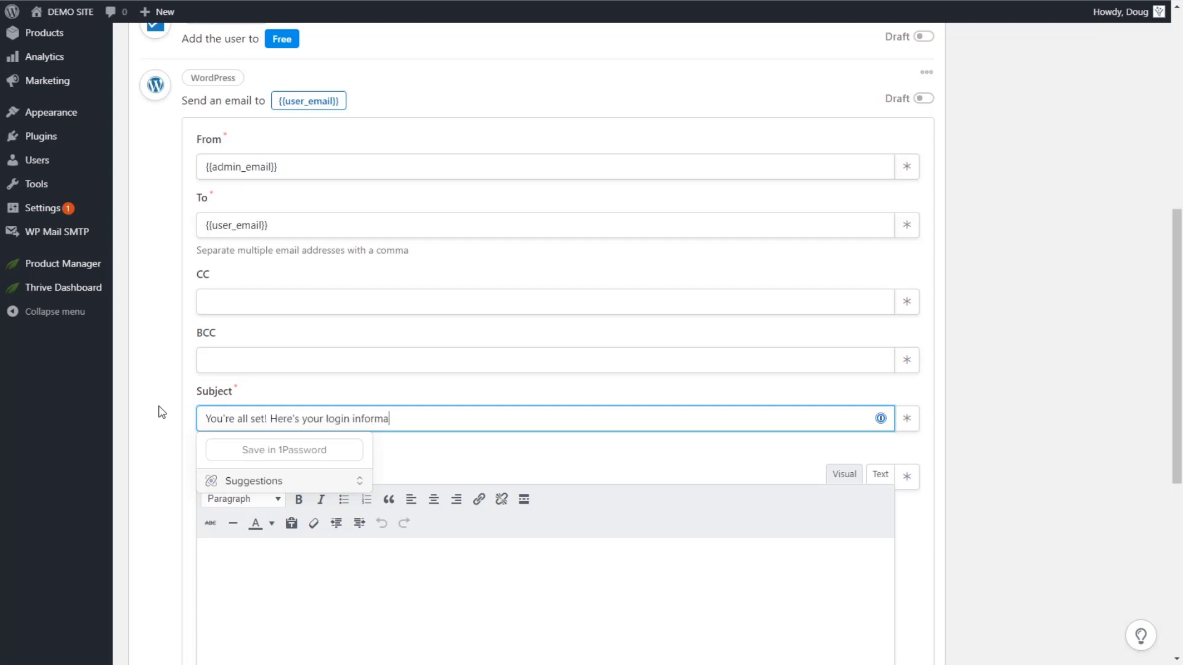
pyautogui.write('tion.')
pyautogui.click(162, 412)
# - Start the email body with the greeting "Hi {{user_firstname}}!", using the common user first name token
pyautogui.scroll(-2, 325, 460)
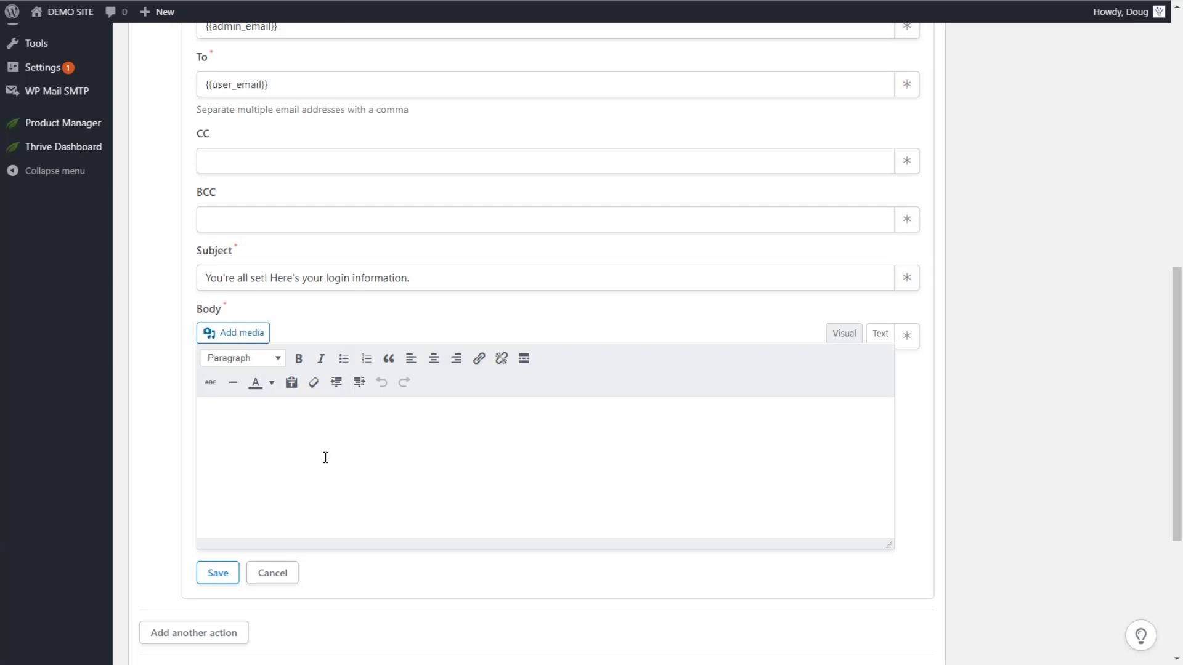
pyautogui.click(326, 458)
pyautogui.write('Hi')
pyautogui.click(906, 336)
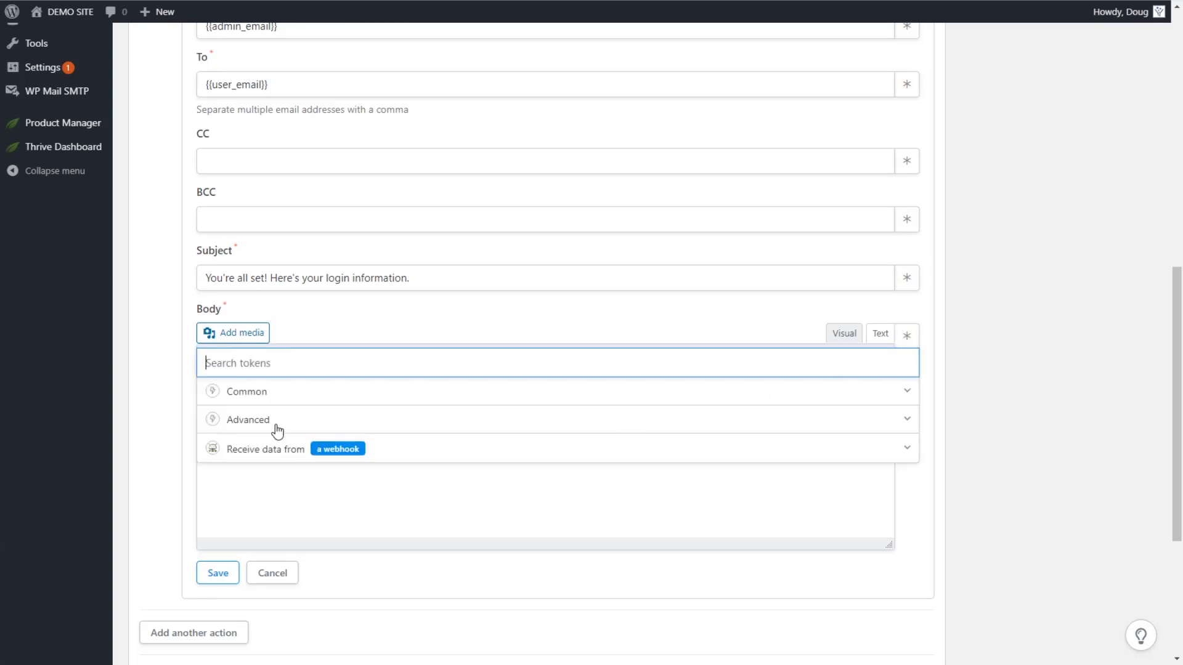
pyautogui.click(250, 399)
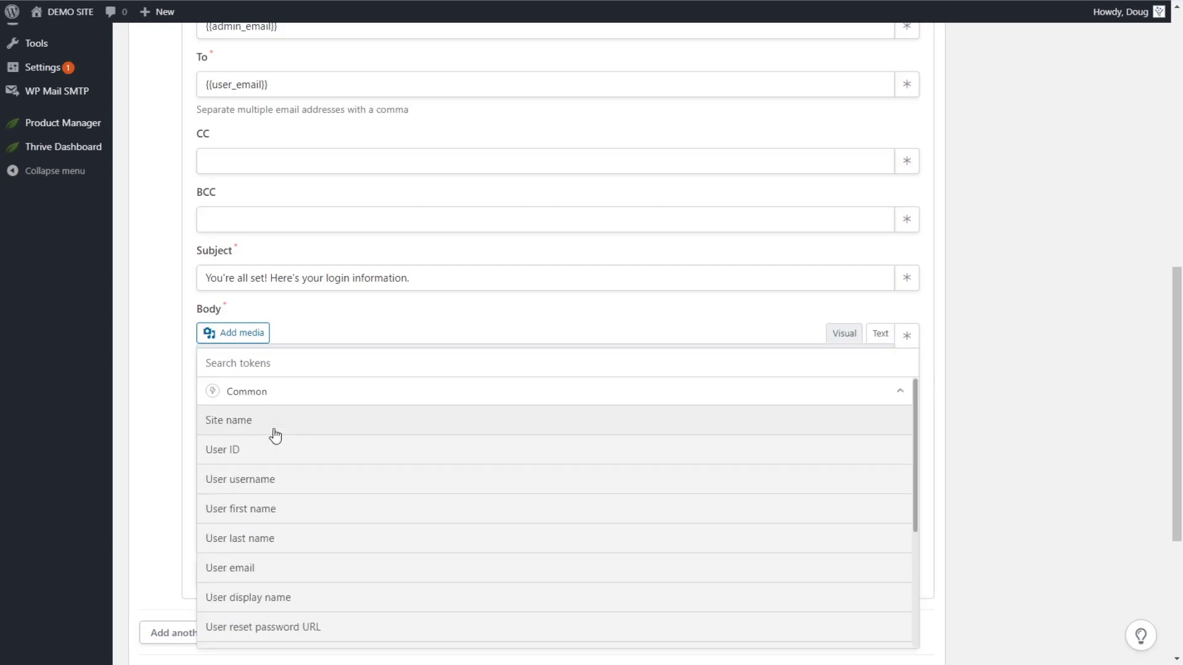
pyautogui.click(278, 507)
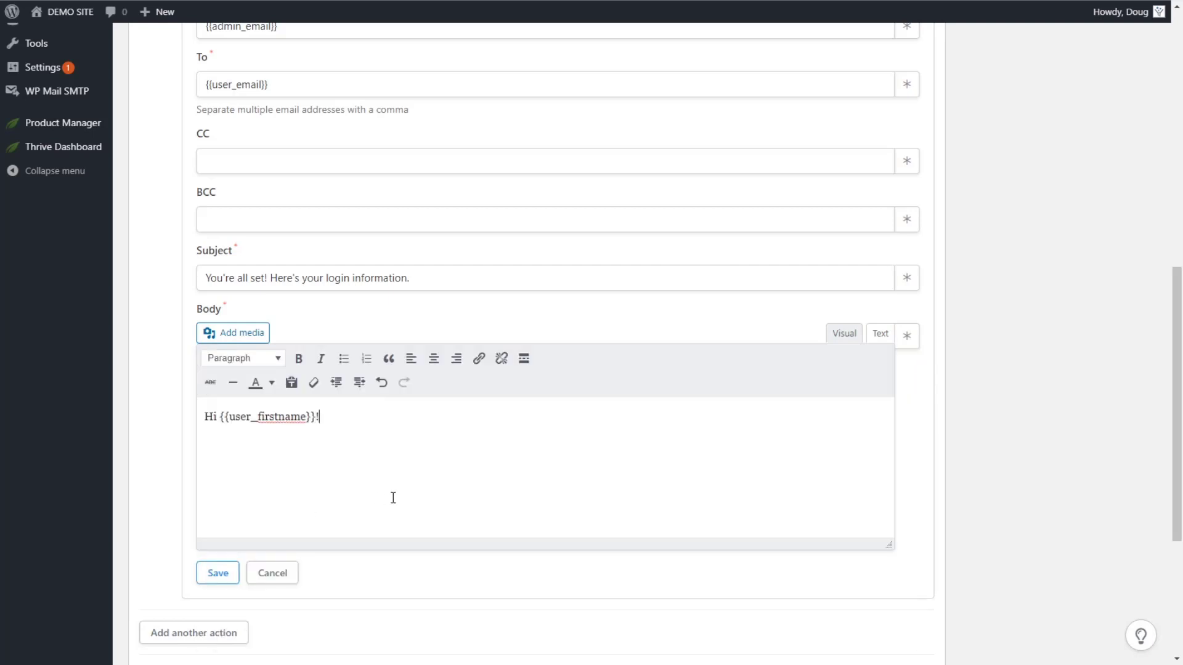
# - Write "Welcome to Convology, we're glad you're here." as a new paragraph beneath the greeting
pyautogui.write('W')
pyautogui.press('BackSpace')
pyautogui.write('Welcome to Convology, ')
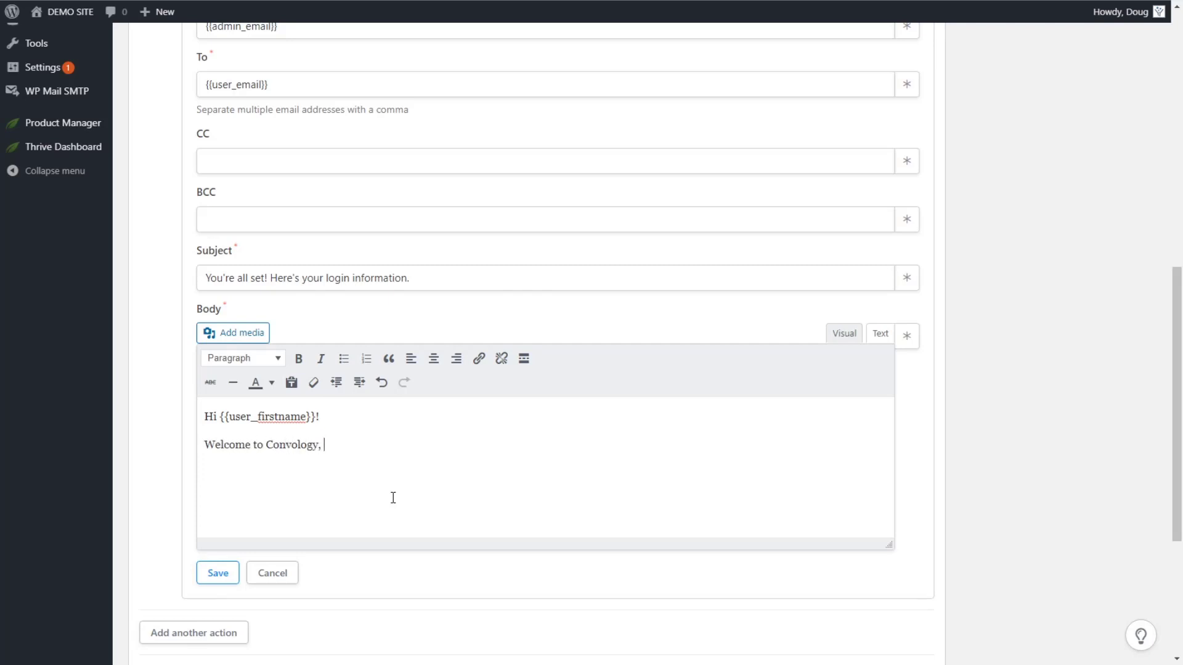
pyautogui.write("we're glad you're here.")
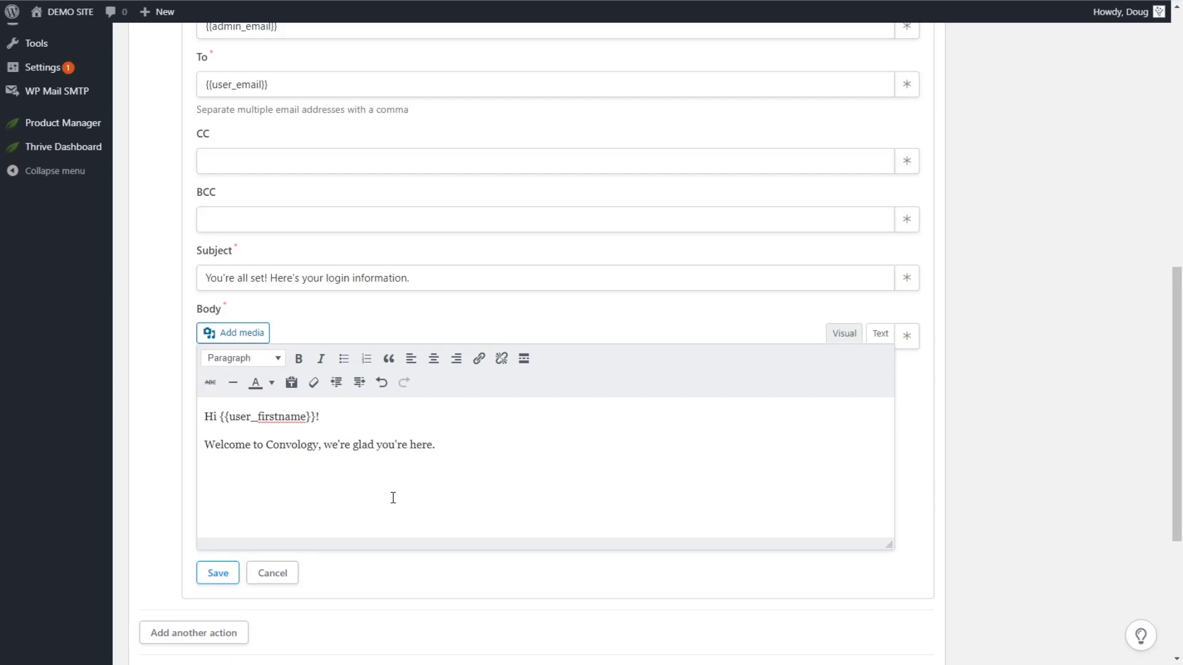
# - Add the paragraph "We've automatically enrolled you in our course. (You can find that HERE)." to the email body
pyautogui.press('Return')
pyautogui.press('Return')
pyautogui.write('W')
pyautogui.press('BackSpace')
pyautogui.press('BackSpace')
pyautogui.write("We've automatically n")
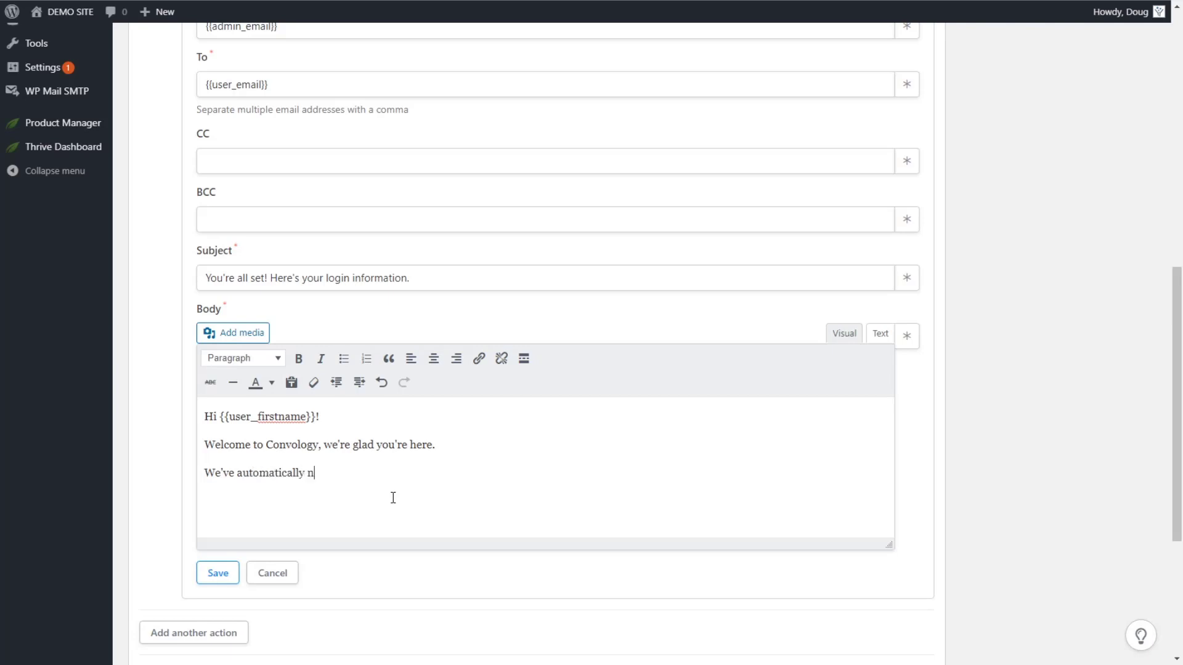
pyautogui.press('BackSpace')
pyautogui.write('enrolled you in our course.')
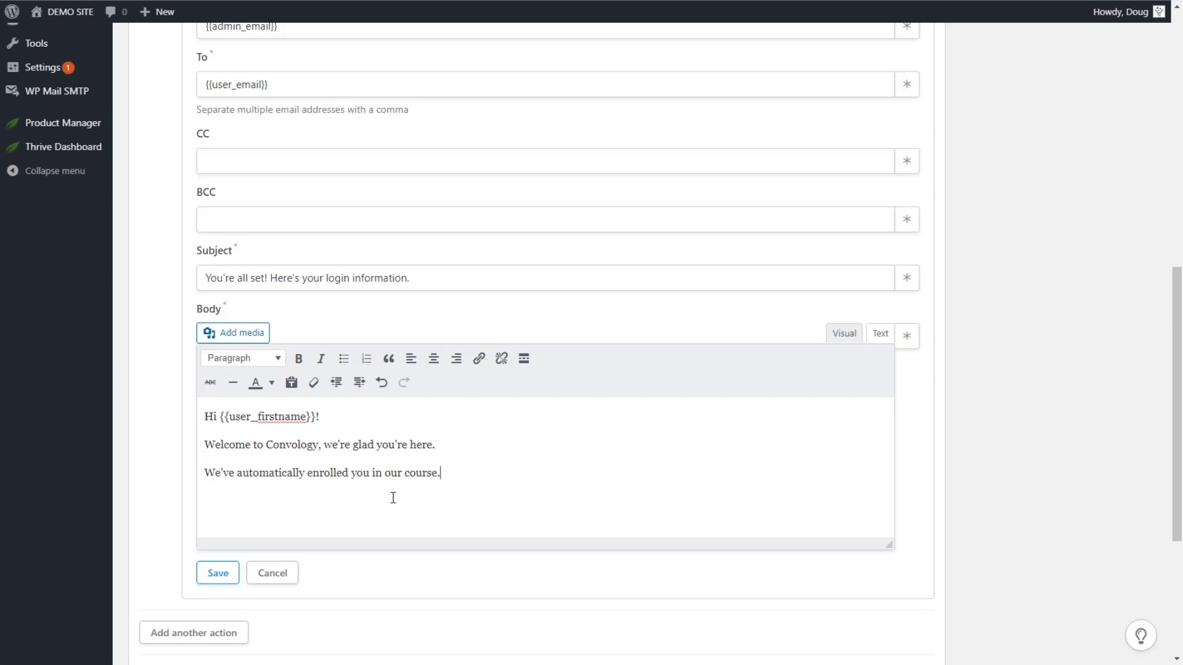
pyautogui.write('(You can find that HERE')
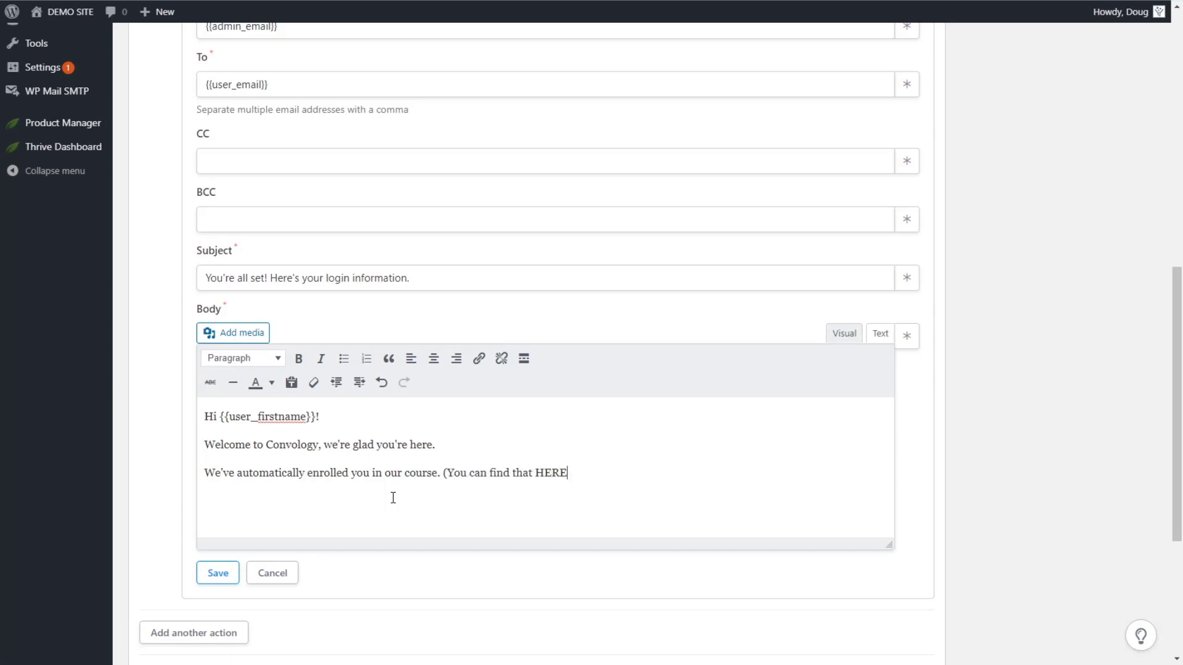
pyautogui.write('). ')
# - Add the line "To set a password for your account, visit the link below:" to the email body
pyautogui.write('To set a password fo')
pyautogui.write('r your acco')
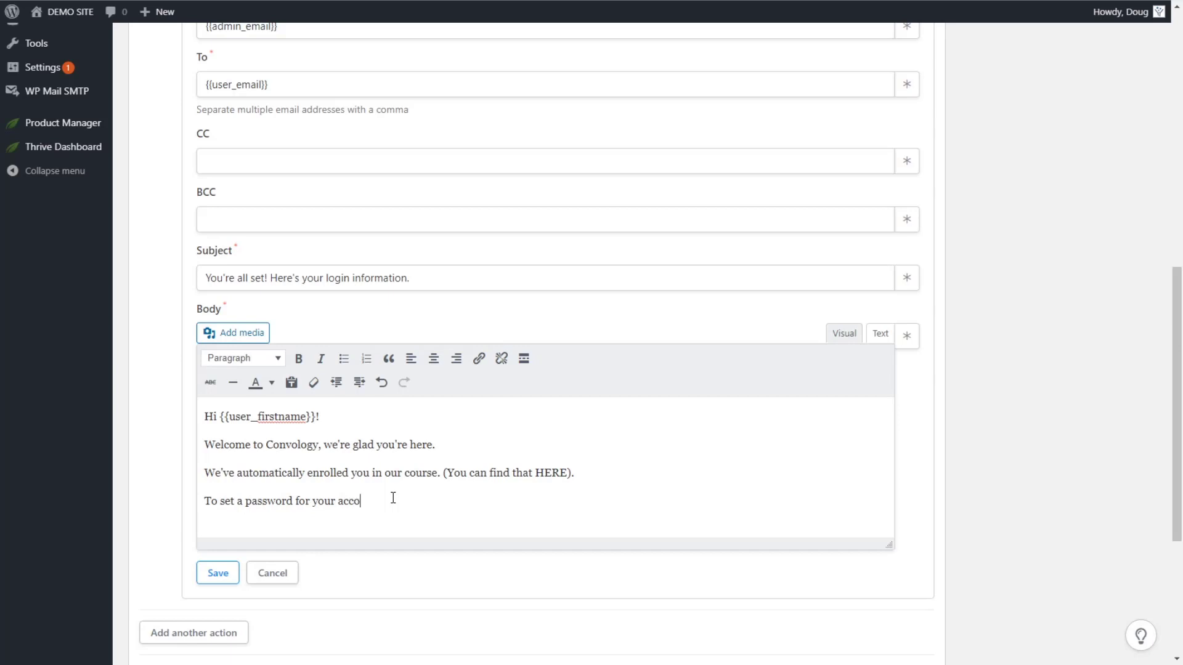
pyautogui.write('unt, visit the link below:')
pyautogui.press('Return')
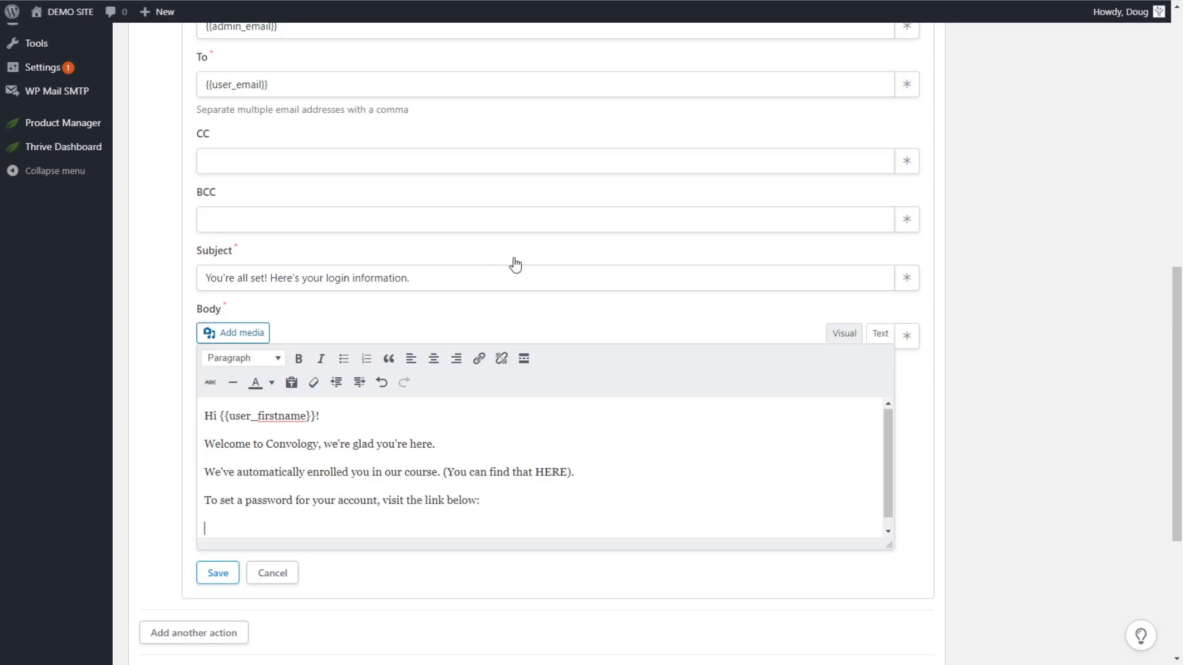
# - Insert the user reset password URL token directly beneath the password line, separated by a single line break
pyautogui.scroll(-1, 554, 262)
pyautogui.click(907, 265)
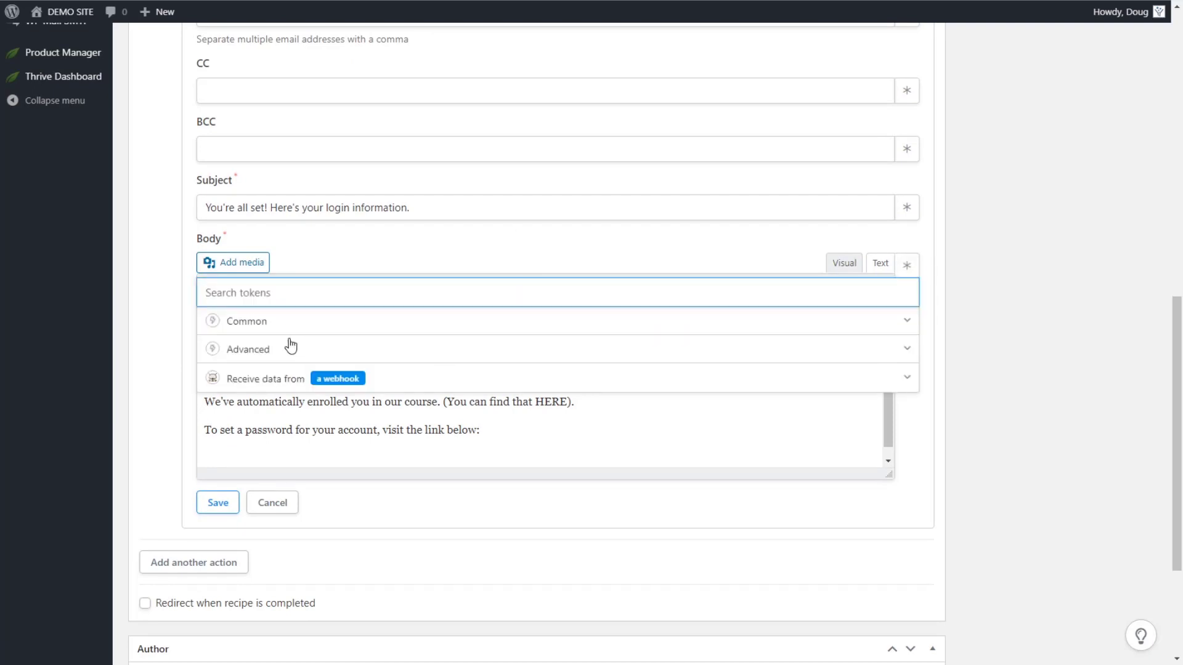
pyautogui.click(249, 356)
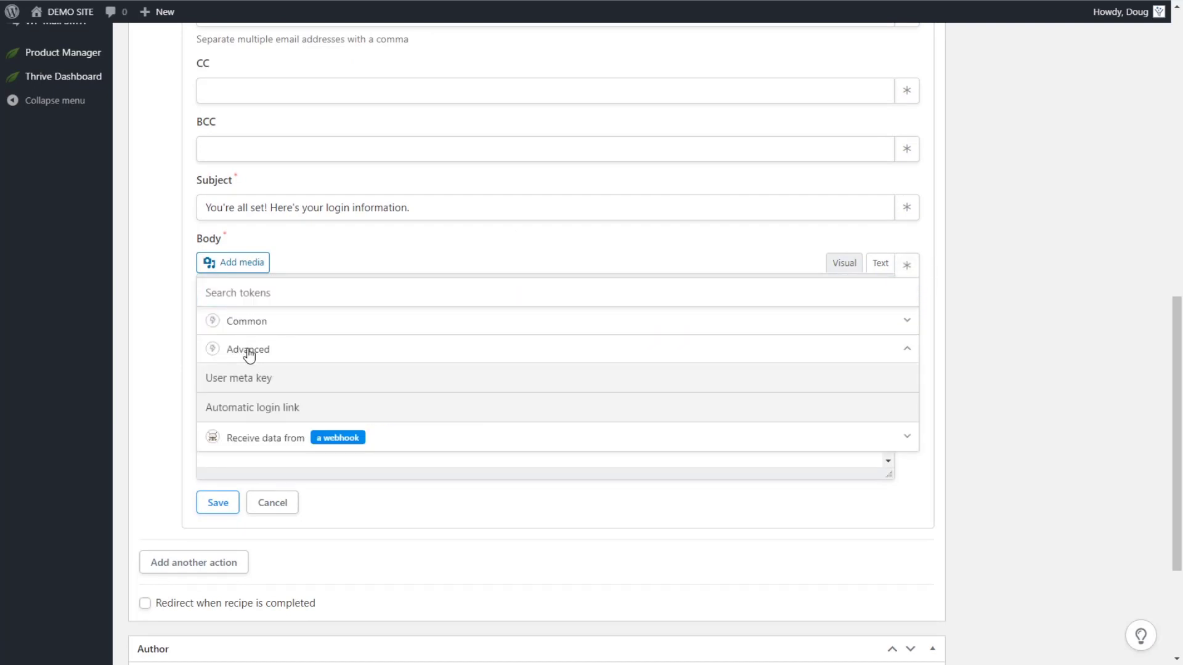
pyautogui.click(249, 349)
pyautogui.click(253, 330)
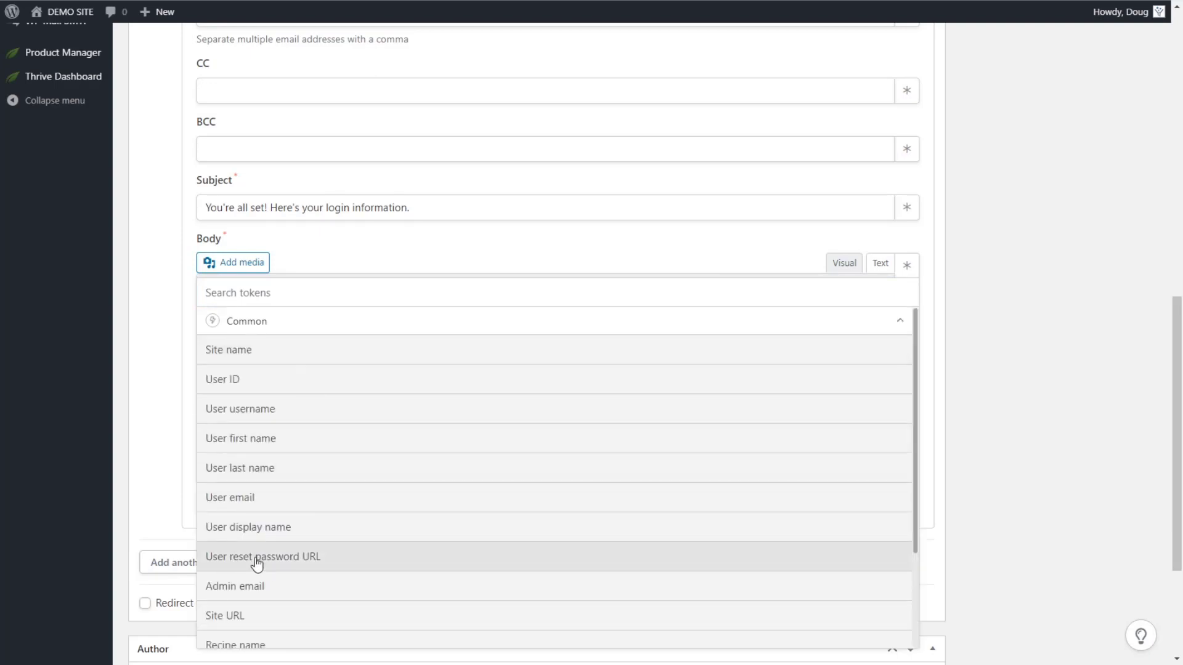
pyautogui.click(297, 562)
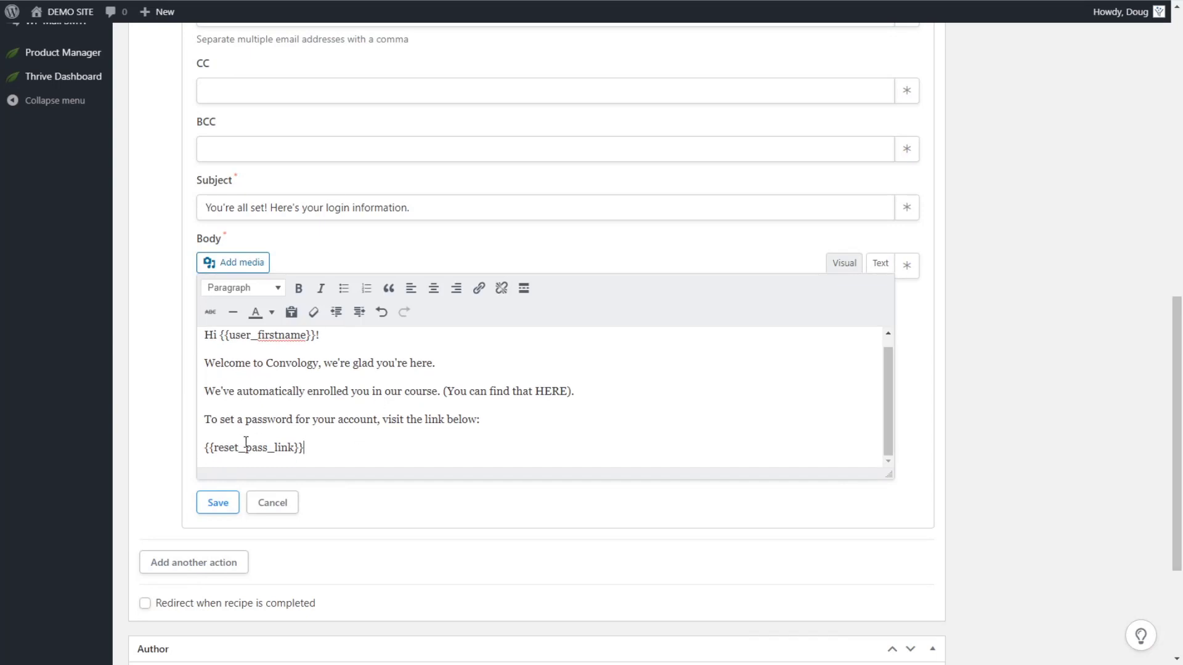
pyautogui.click(205, 448)
pyautogui.press('BackSpace')
pyautogui.hotkey('shift', 'Return')
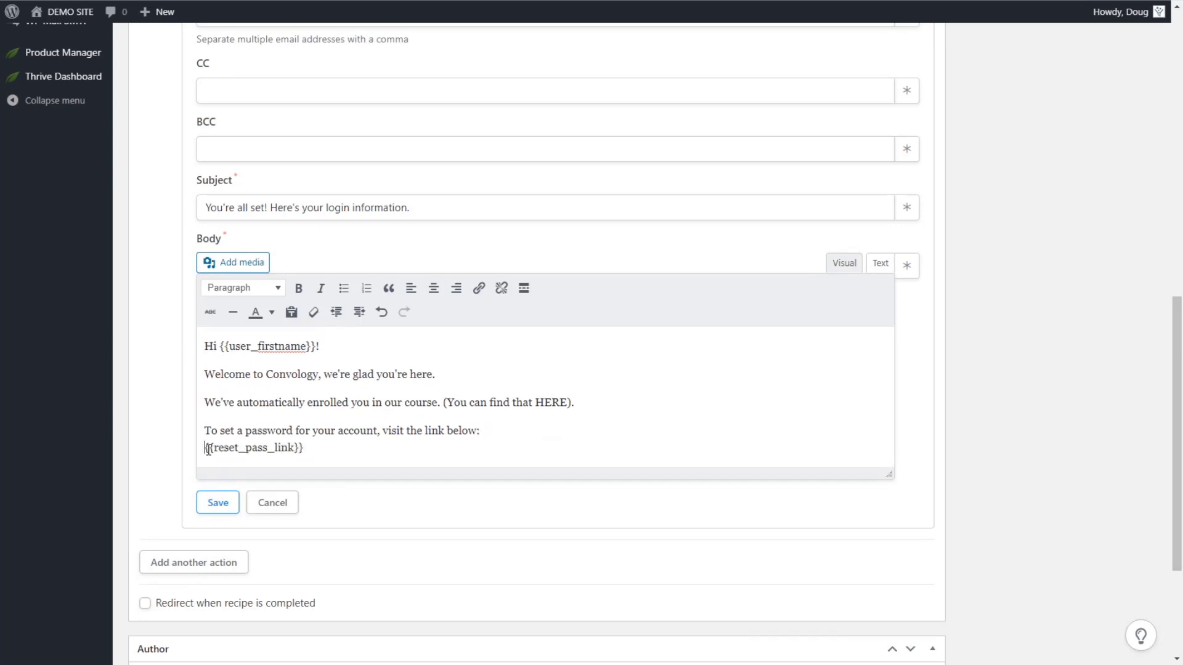
# - Add the paragraph "To log in immediately, simply click here:" followed by the advanced automatic login link token
pyautogui.click(332, 453)
pyautogui.press('Return')
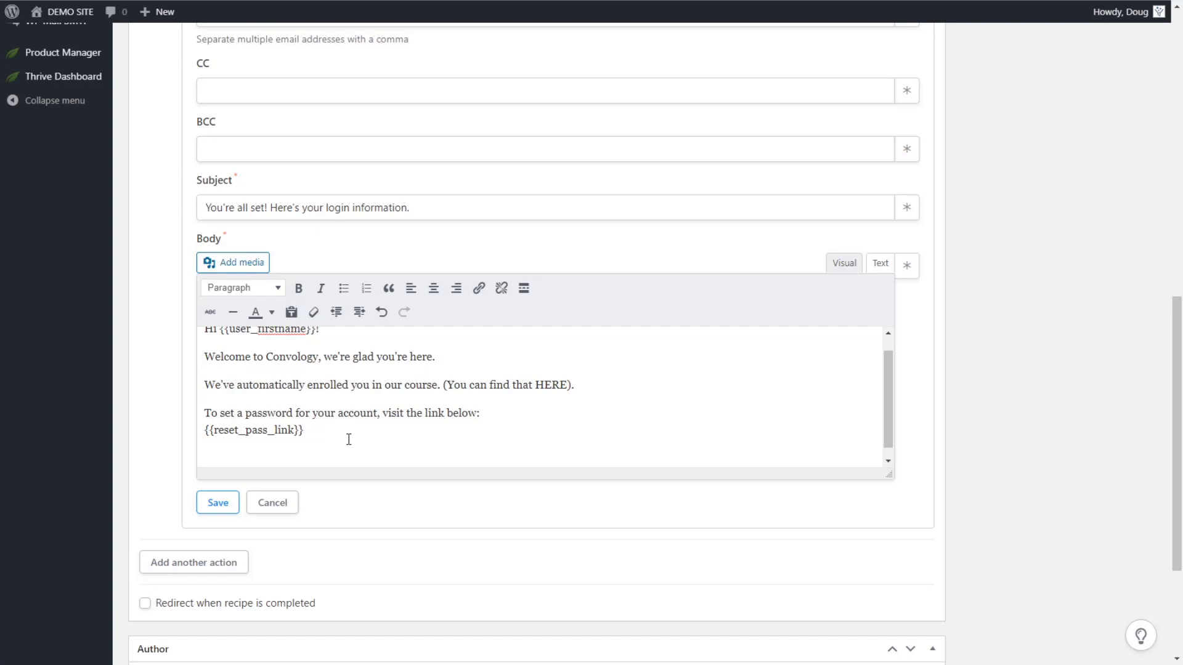
pyautogui.write('To log in immediately, simply clic')
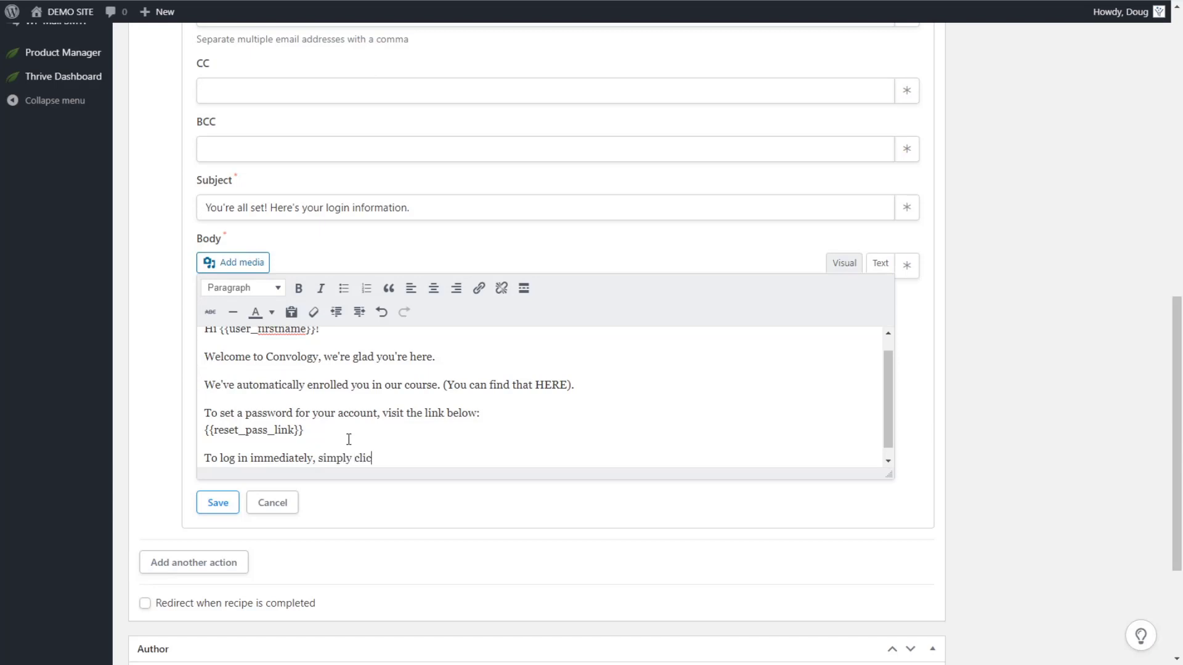
pyautogui.write('k here:')
pyautogui.click(906, 268)
pyautogui.click(234, 349)
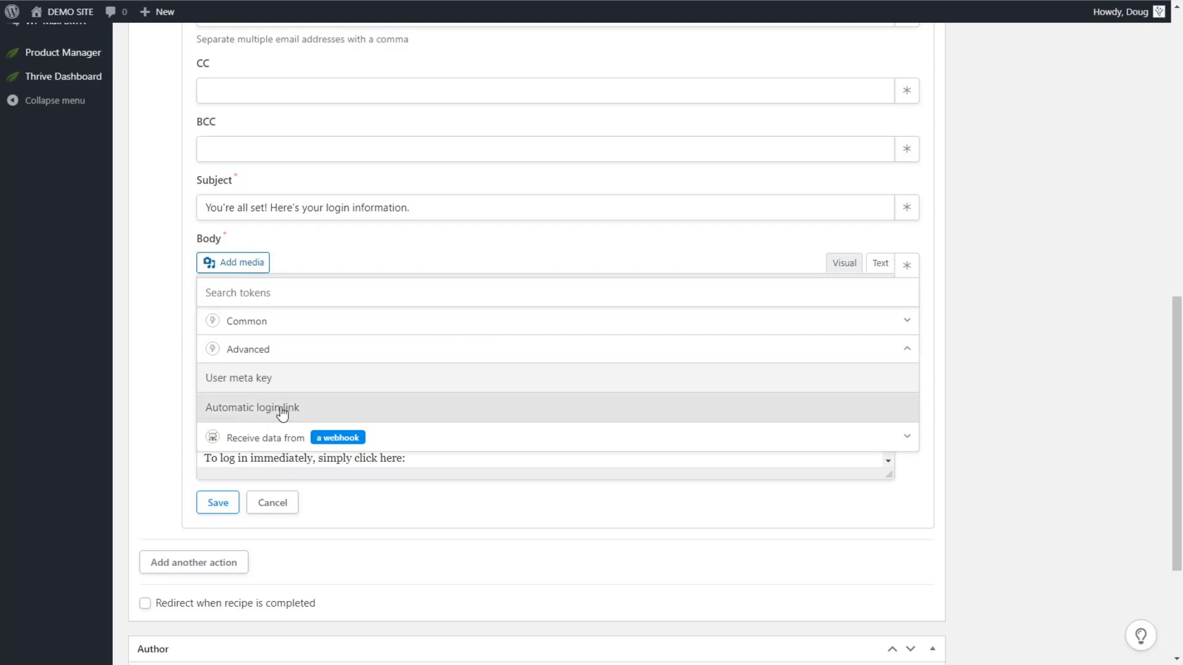
pyautogui.click(224, 413)
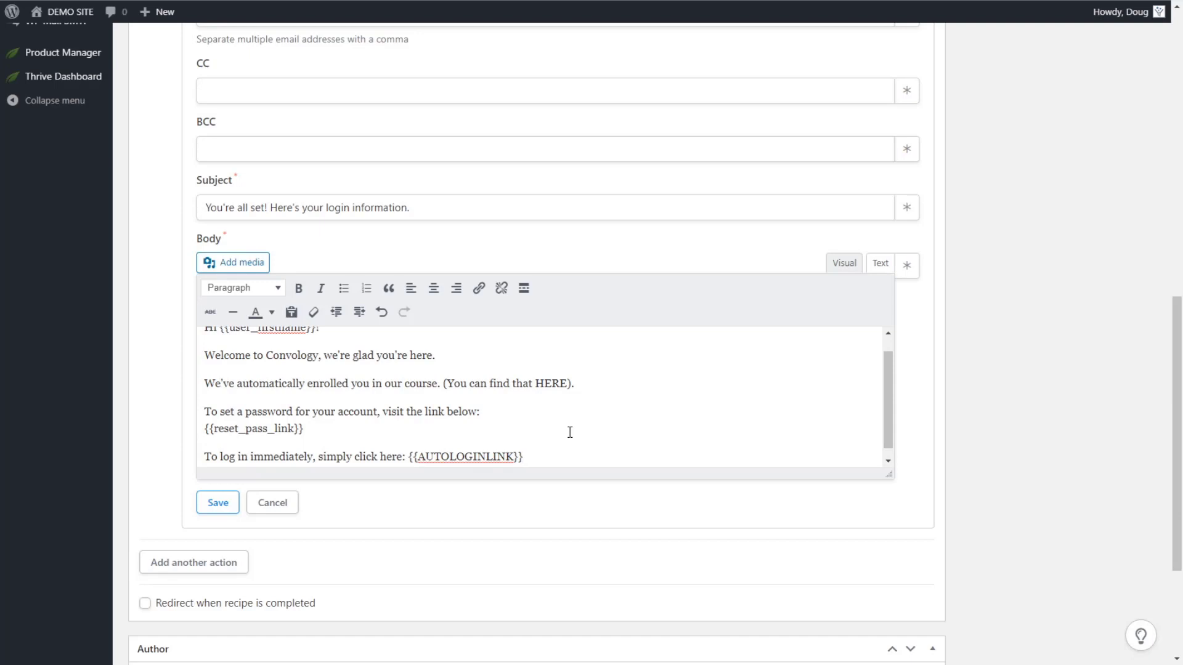
# - Close the email with "We can't wait to see you in the members area!" and the sender's first name as sign-off
pyautogui.press('Return')
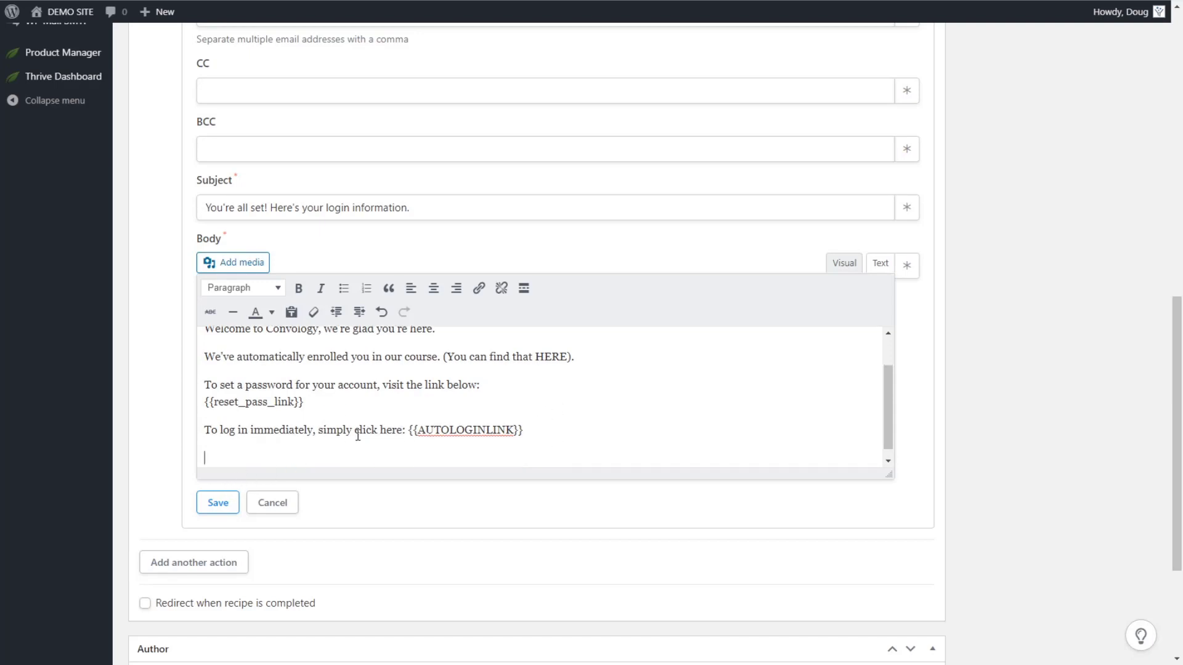
pyautogui.write("We can't wait to see you in the members area!")
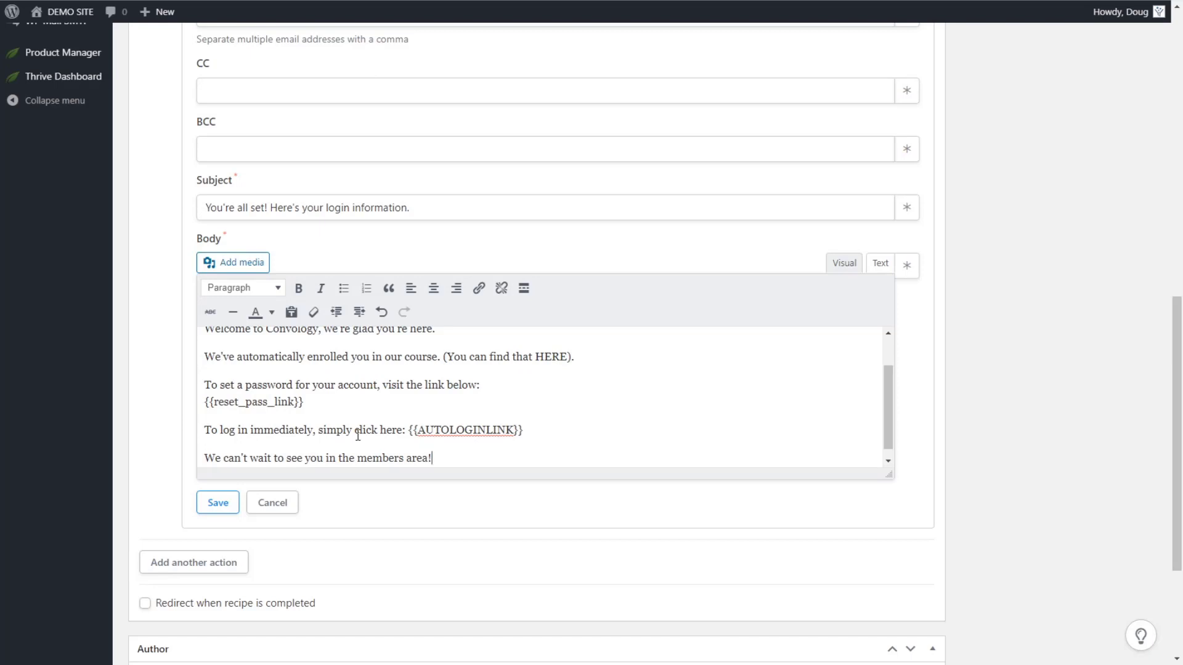
pyautogui.press('Return')
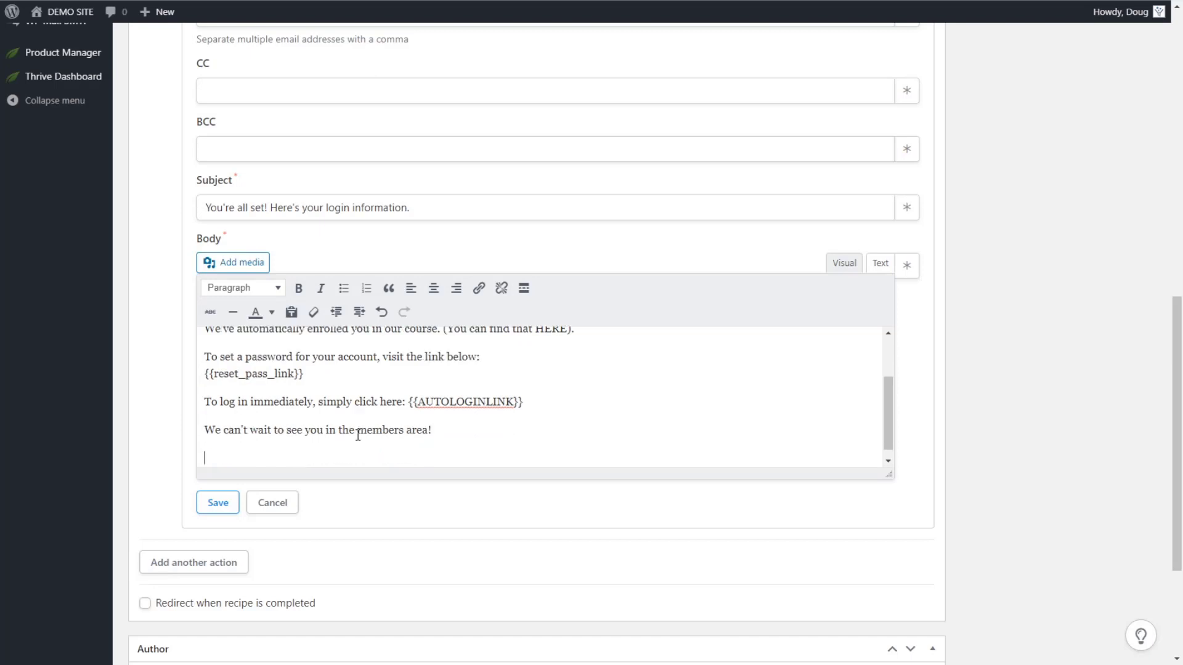
pyautogui.press('Return')
pyautogui.write('-Doug')
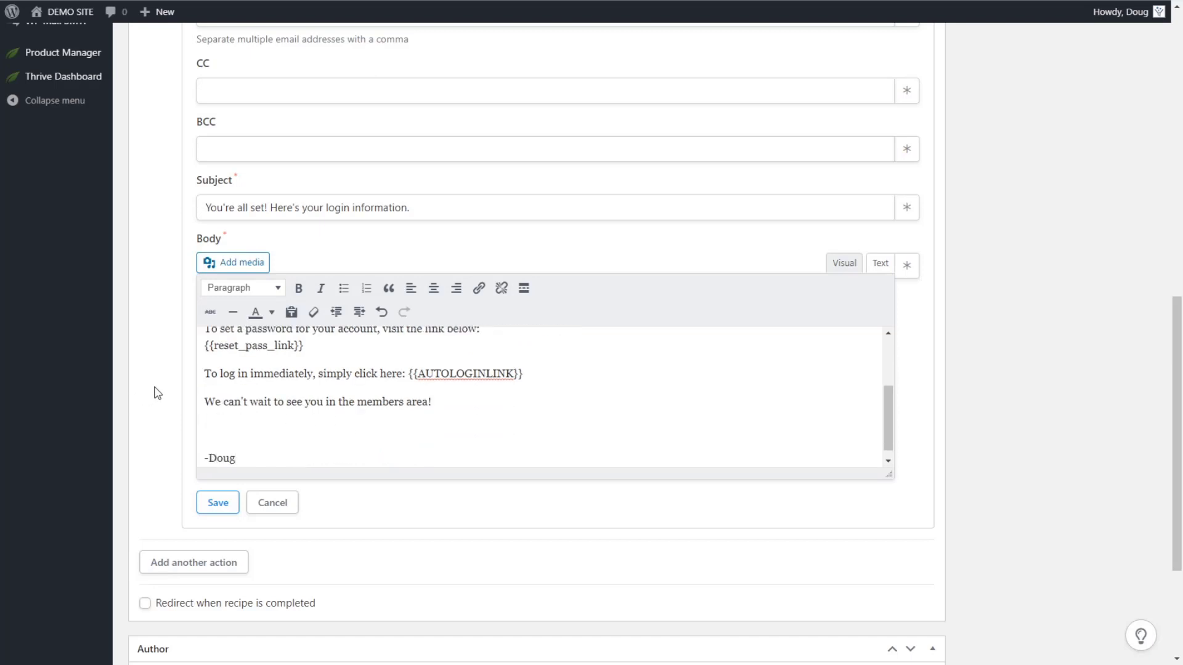
pyautogui.scroll(1, 401, 447)
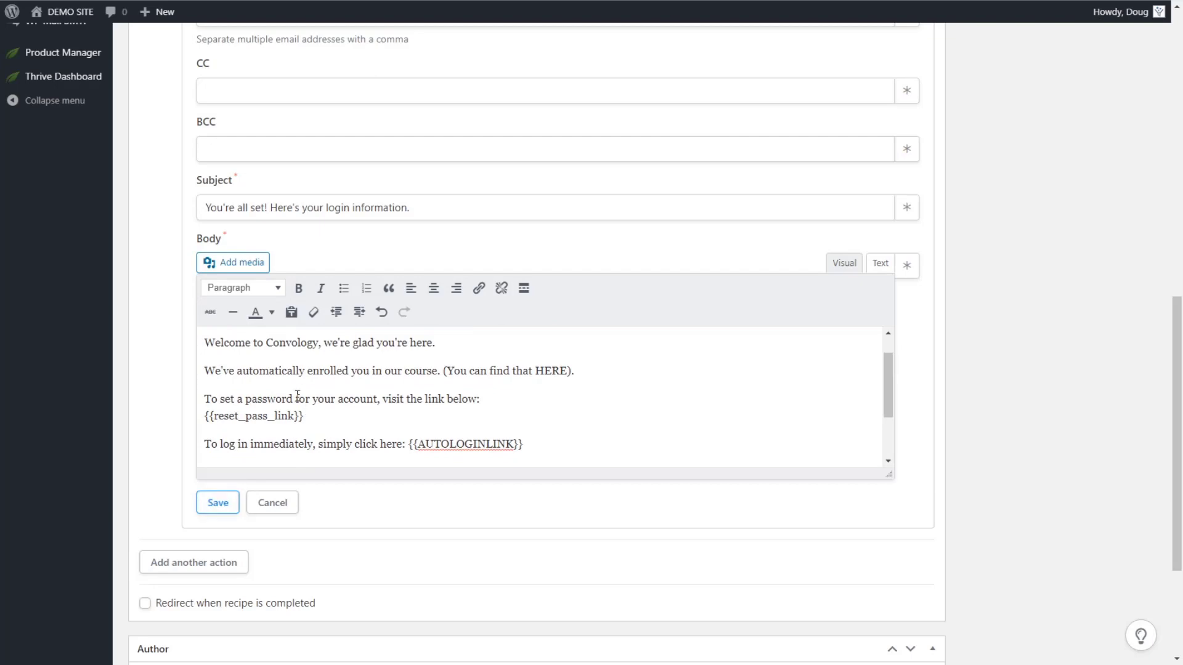
# - Save the send-email action with its completed login information message
pyautogui.scroll(1, 293, 384)
pyautogui.click(215, 509)
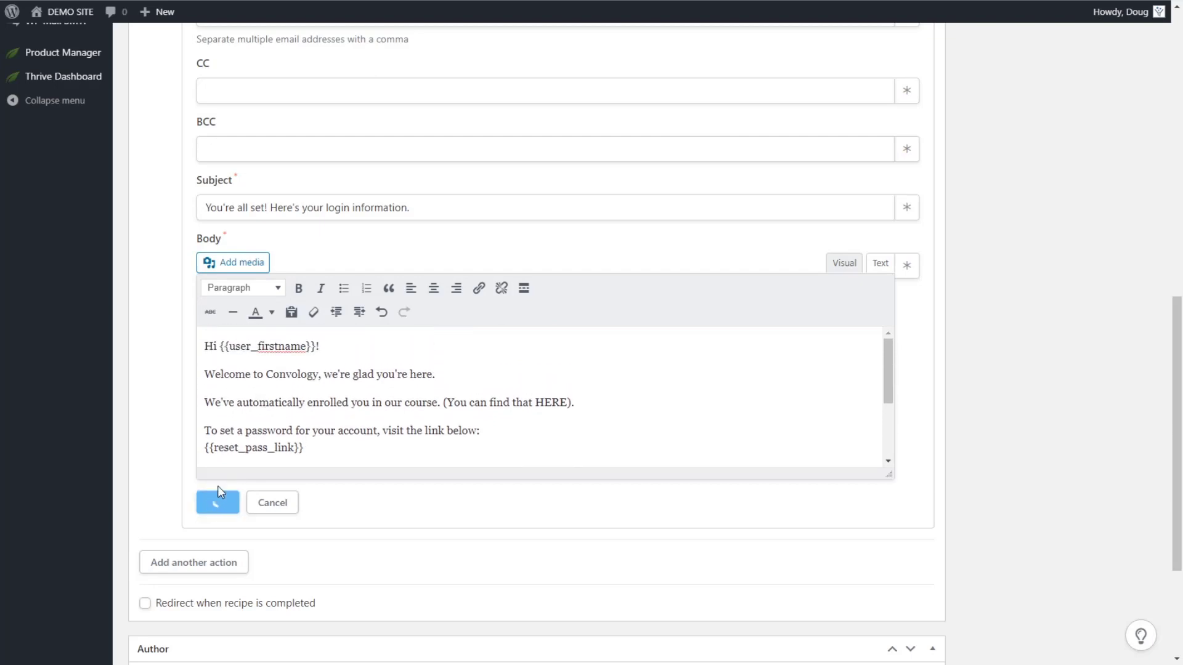
pyautogui.scroll(3, 478, 439)
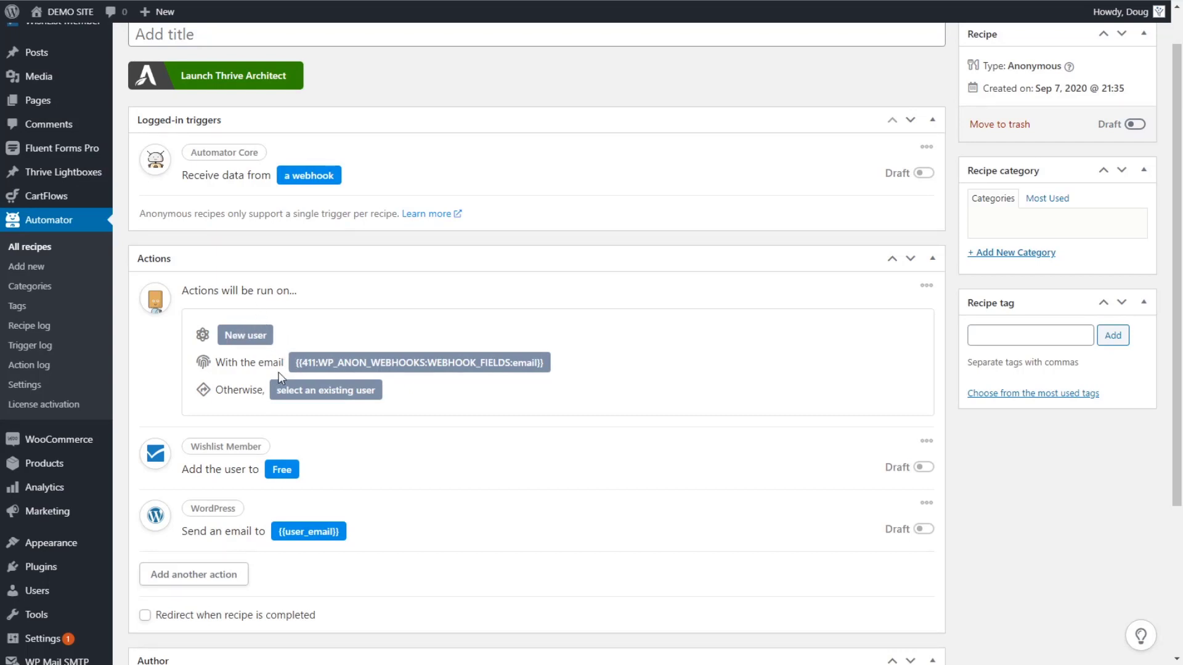
# - Add a WP Fusion action to the recipe that adds the Newsletter tag to the user
pyautogui.scroll(-1, 348, 397)
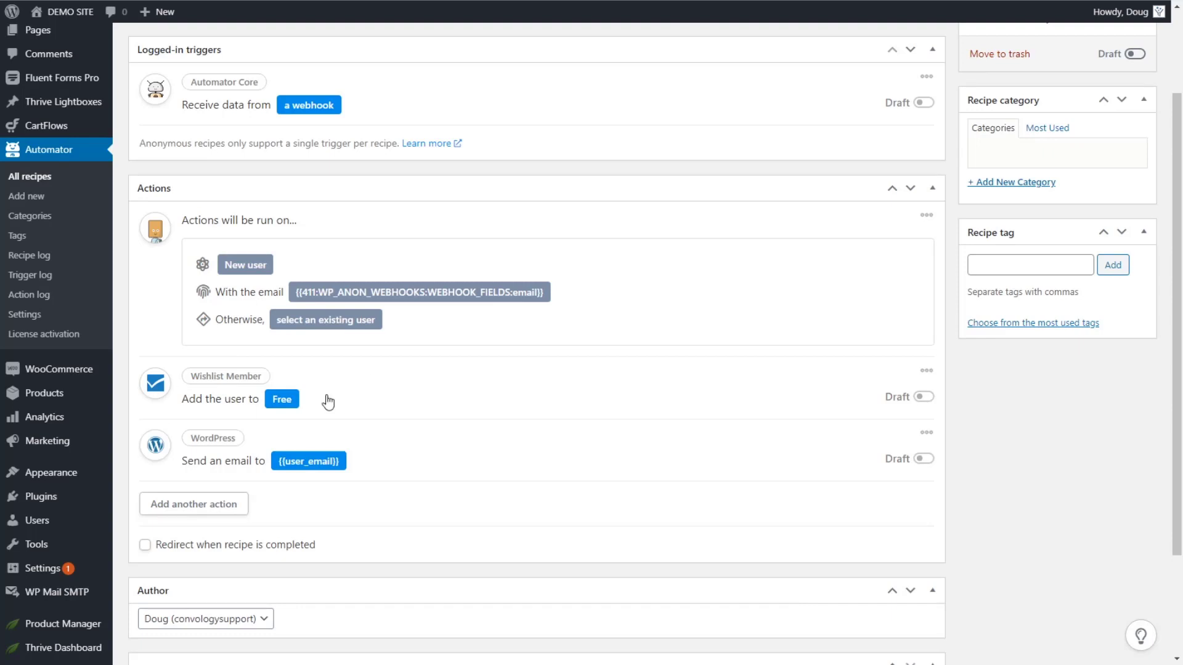
pyautogui.scroll(-1, 259, 398)
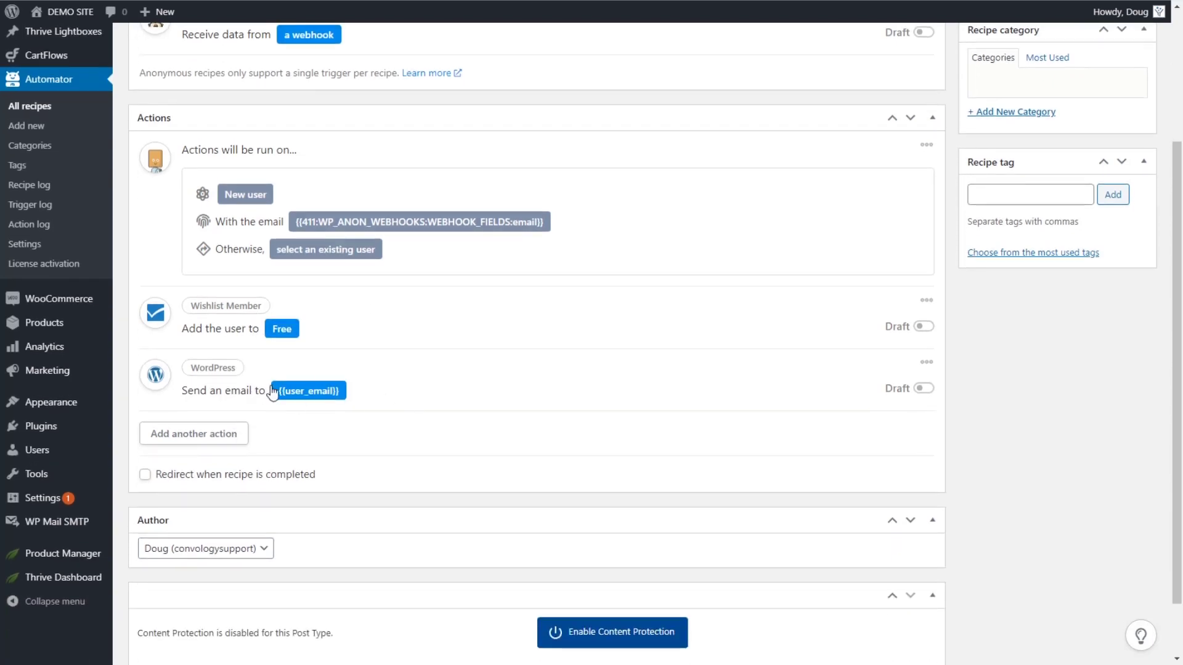
pyautogui.click(228, 435)
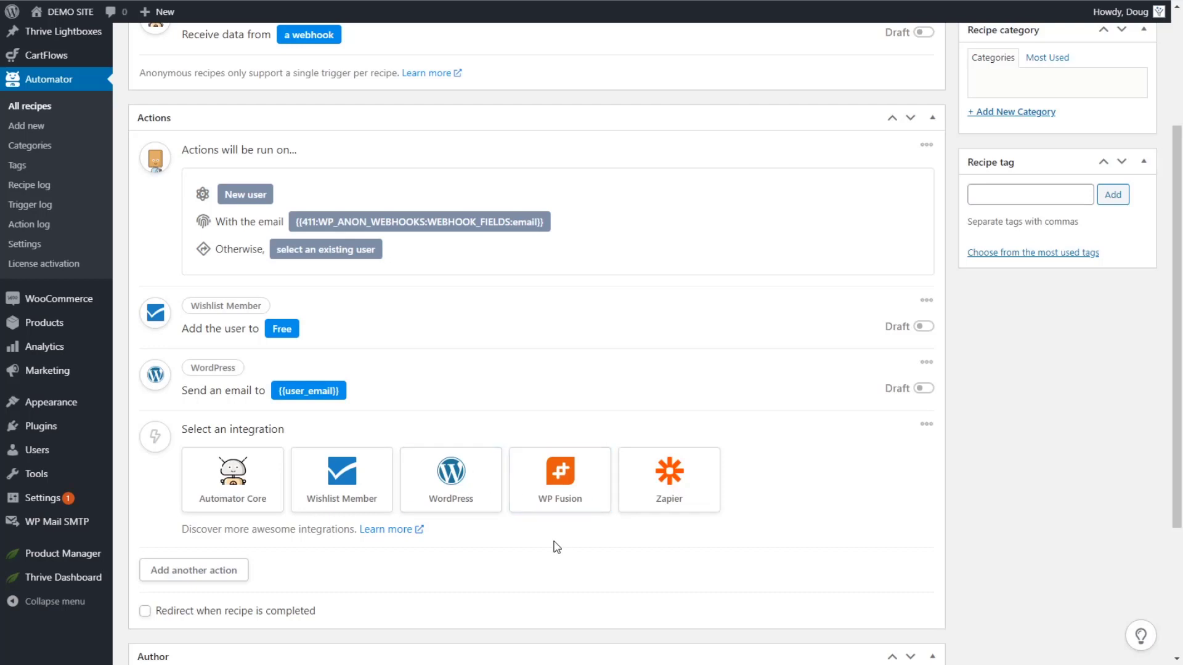
pyautogui.click(559, 476)
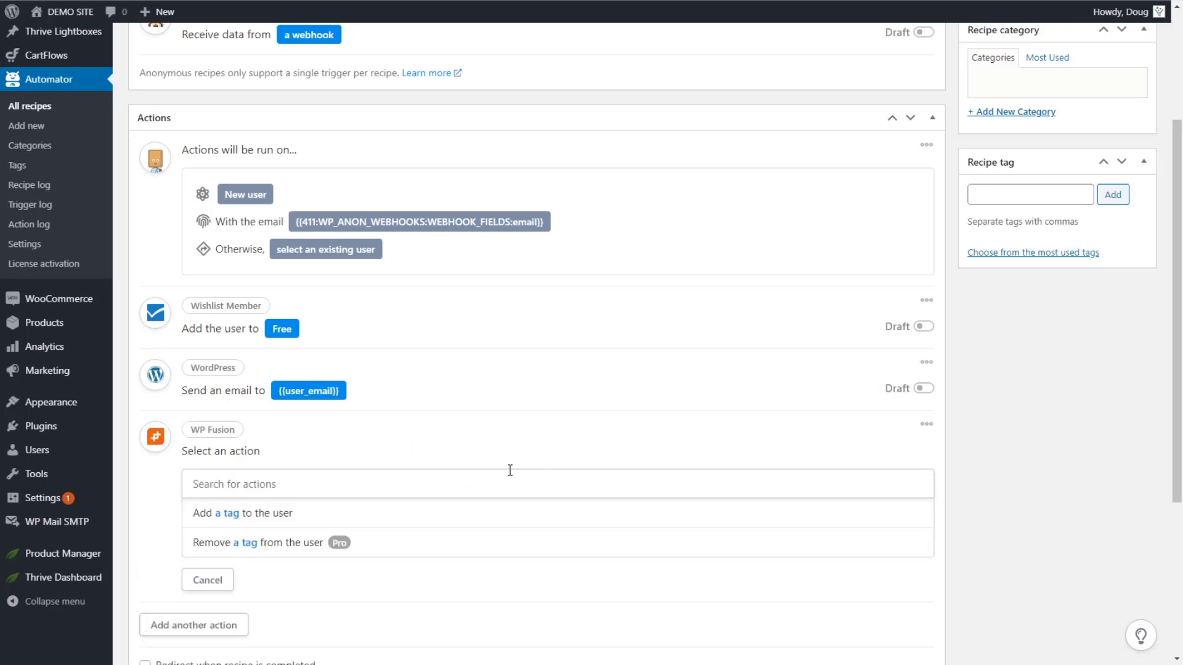
pyautogui.click(264, 518)
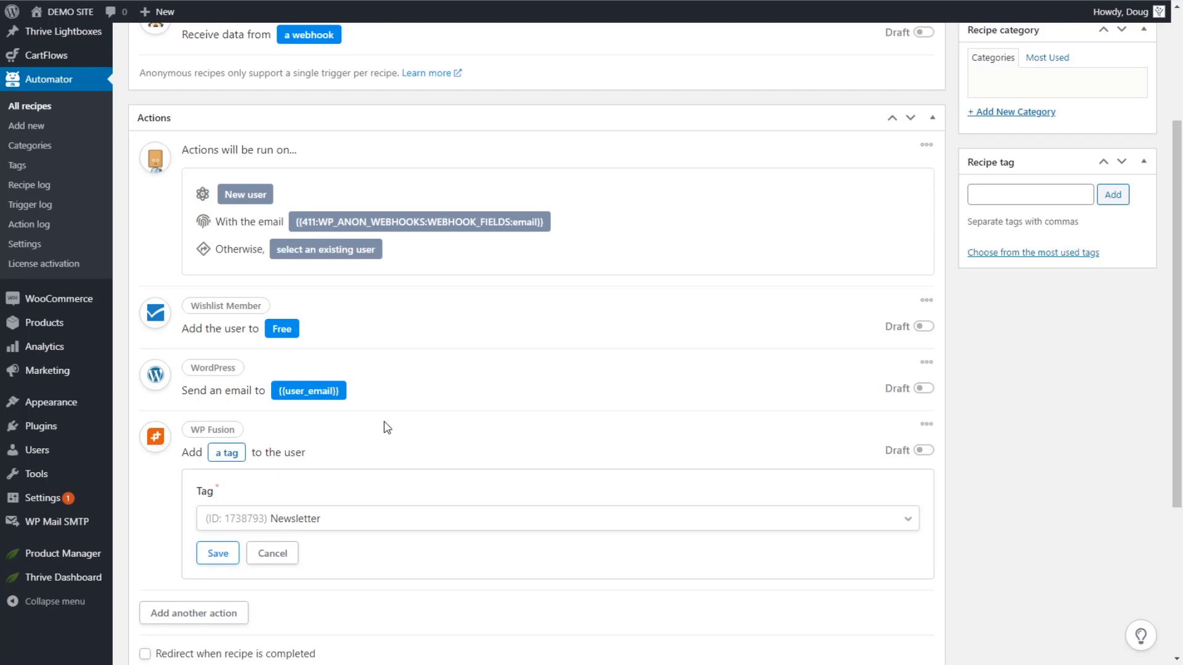
pyautogui.click(216, 554)
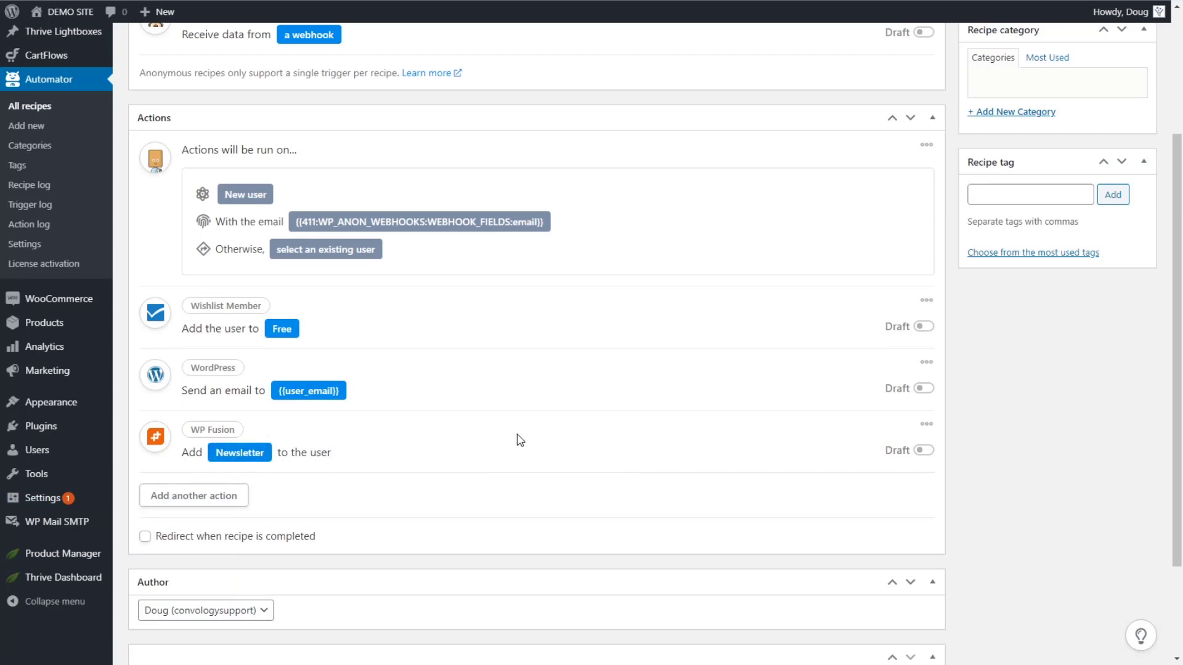
# - Title the recipe "Chatbot to Registered User" and set its webhook trigger, all three actions and the recipe itself to live
pyautogui.scroll(3, 520, 440)
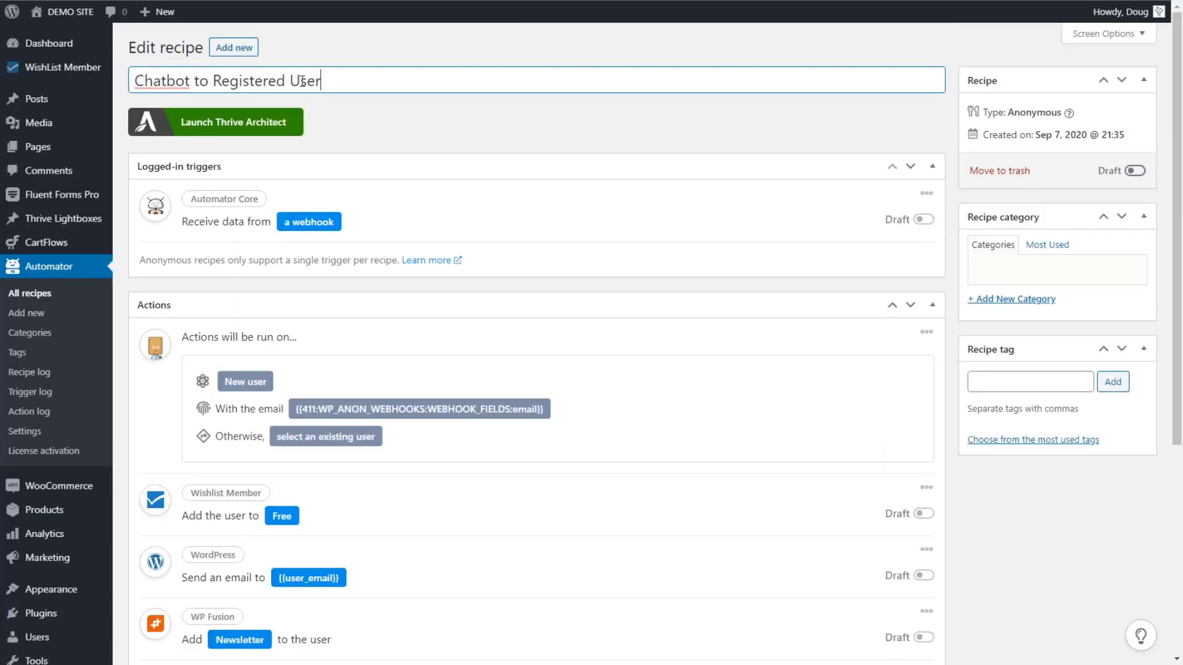
pyautogui.click(923, 220)
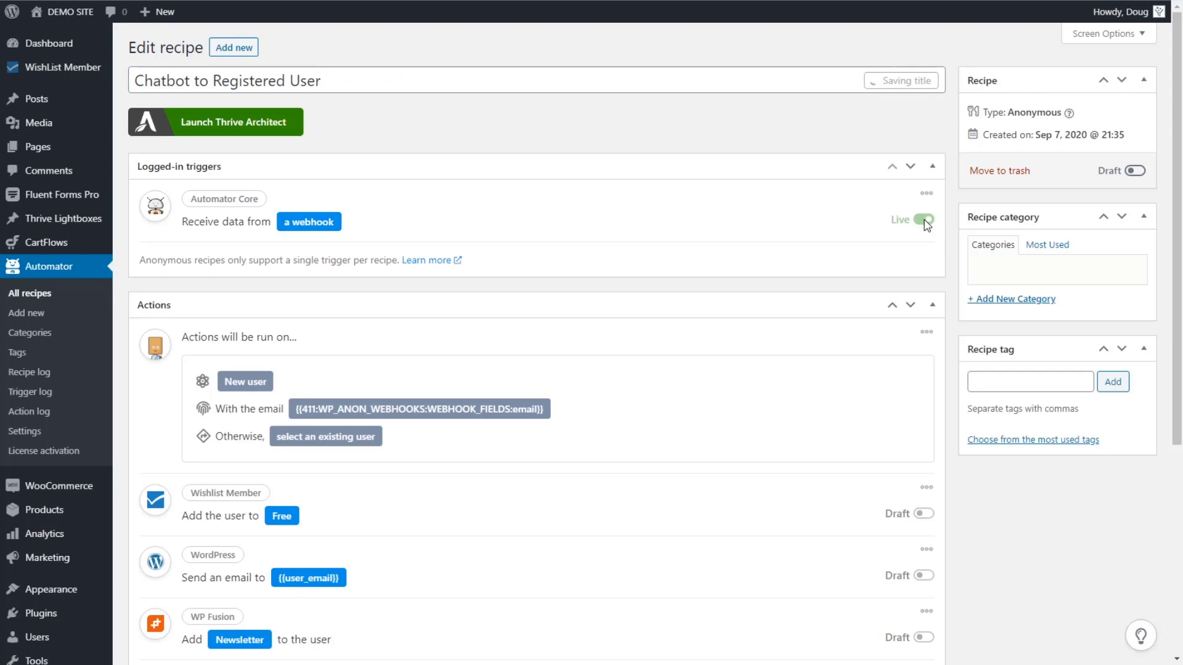
pyautogui.click(924, 514)
pyautogui.click(924, 575)
pyautogui.scroll(-3, 984, 582)
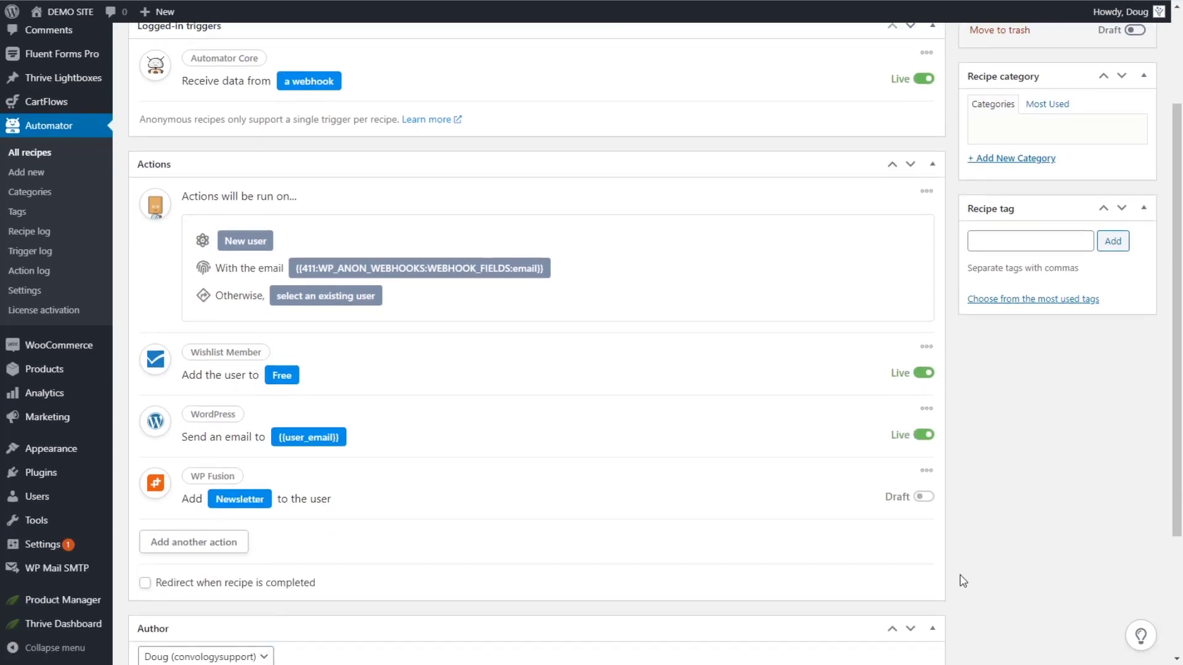
pyautogui.click(924, 495)
pyautogui.scroll(3, 992, 516)
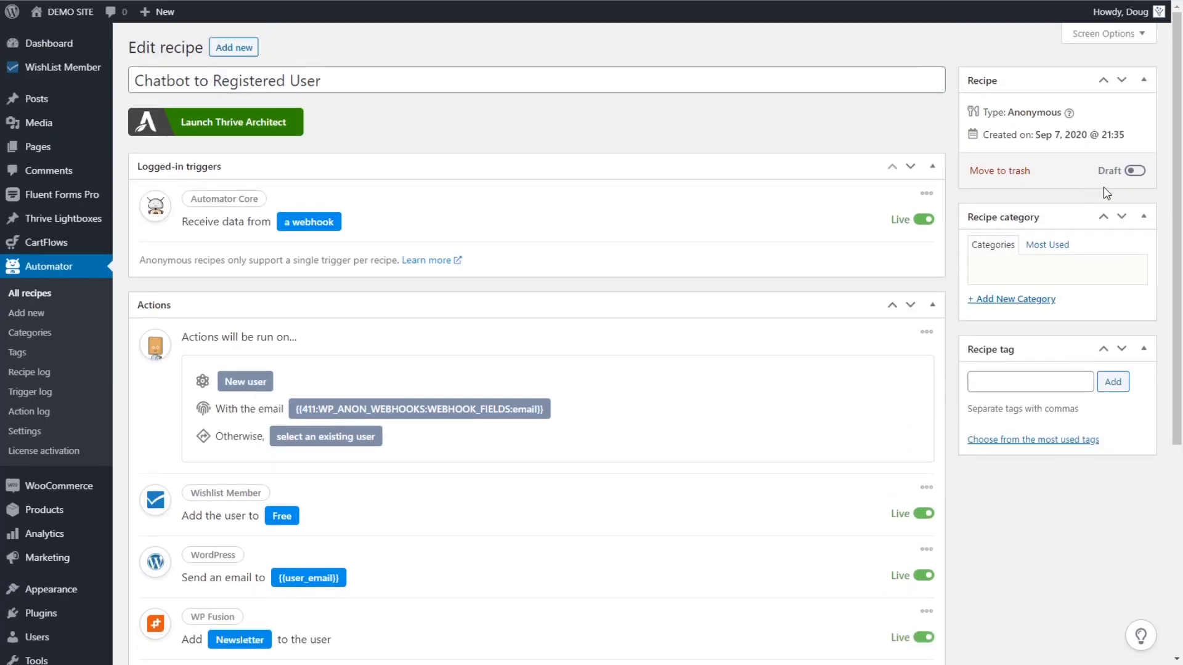
pyautogui.click(1135, 170)
pyautogui.scroll(-1, 346, 534)
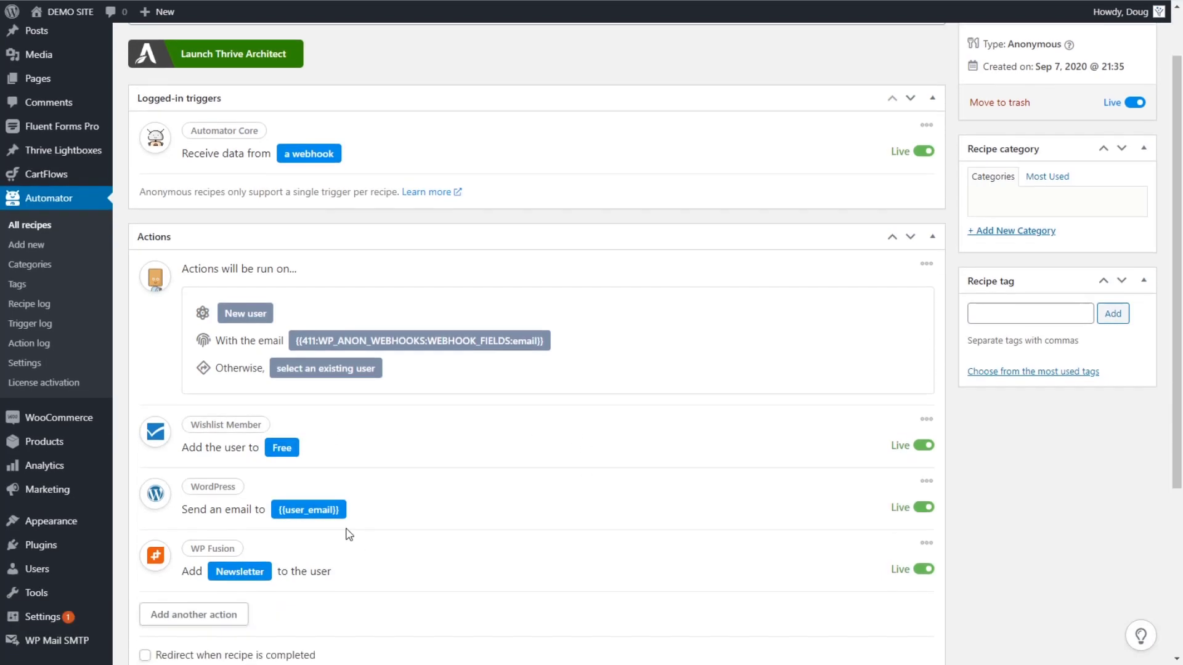
pyautogui.scroll(-1, 355, 514)
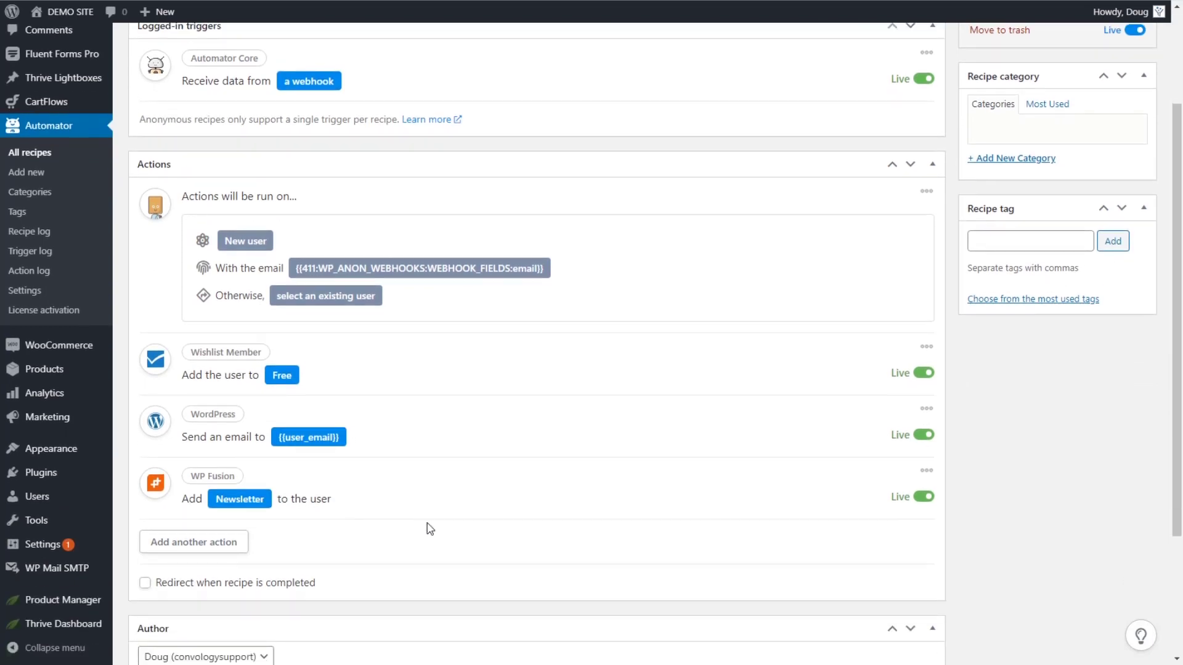
# - Switch to the chatbot builder and close the Custom external API settings to return to the message flow
pyautogui.scroll(2, 430, 529)
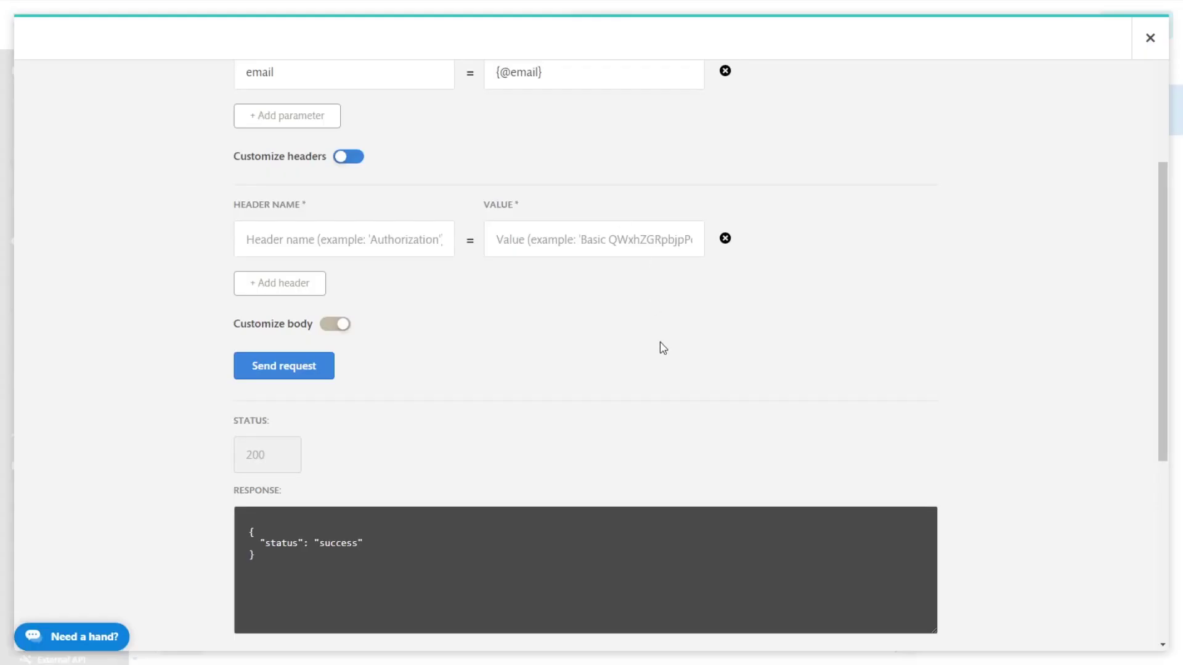
pyautogui.scroll(5, 684, 339)
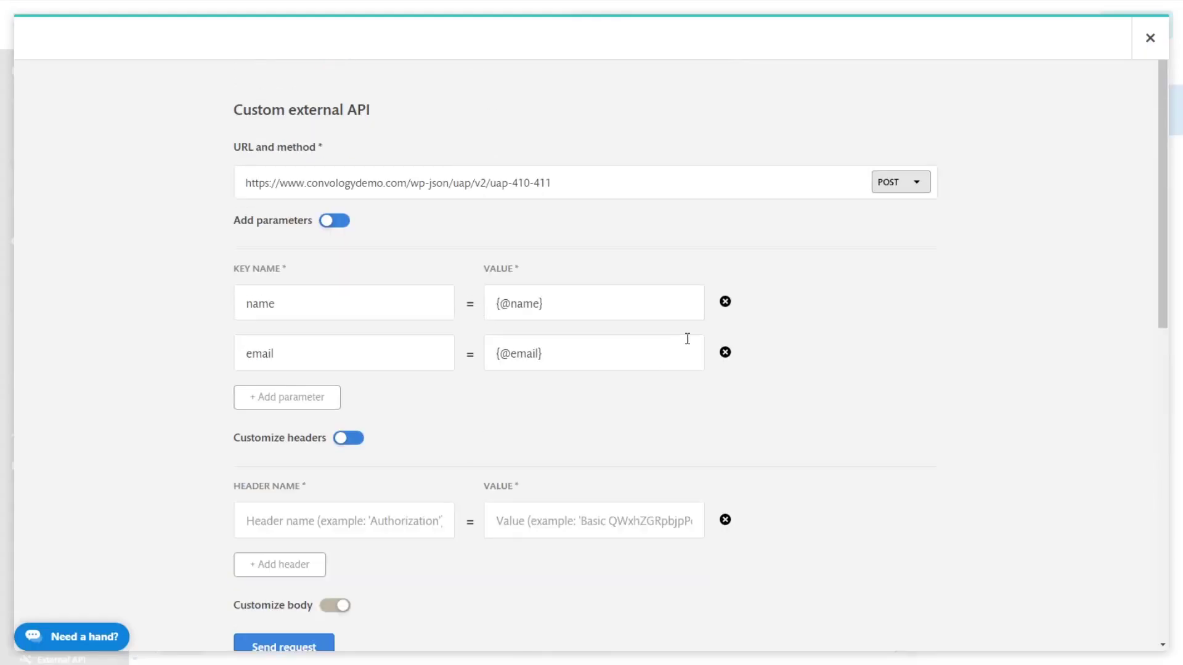
pyautogui.click(1150, 38)
pyautogui.scroll(-1, 693, 281)
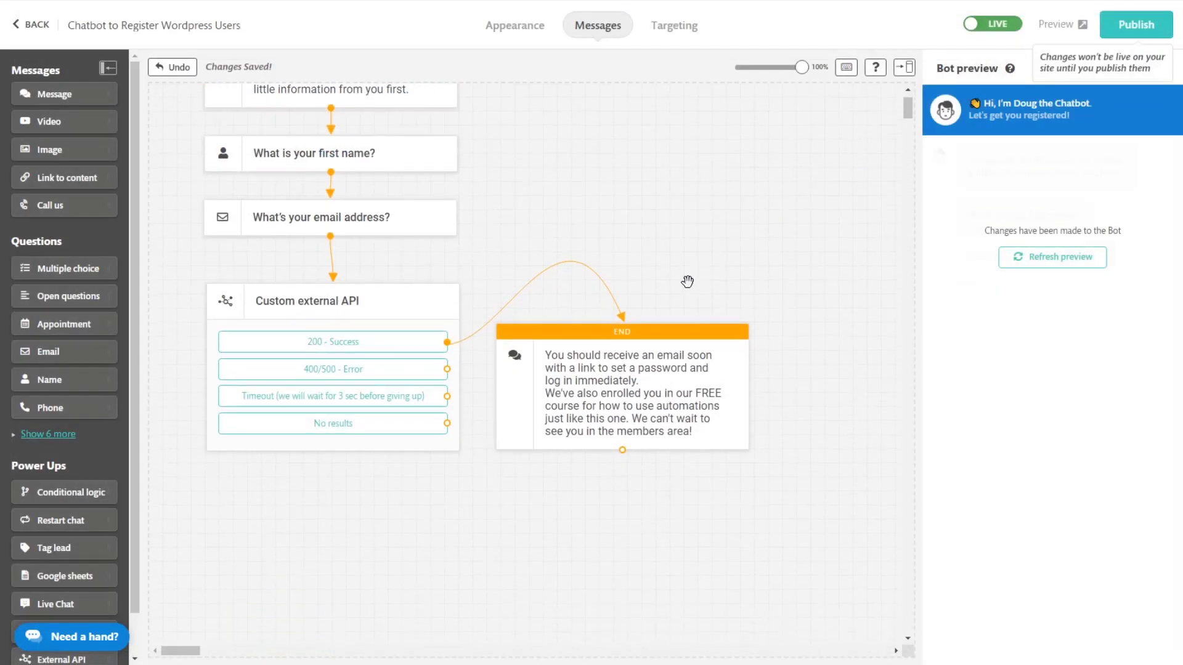
pyautogui.scroll(1, 687, 281)
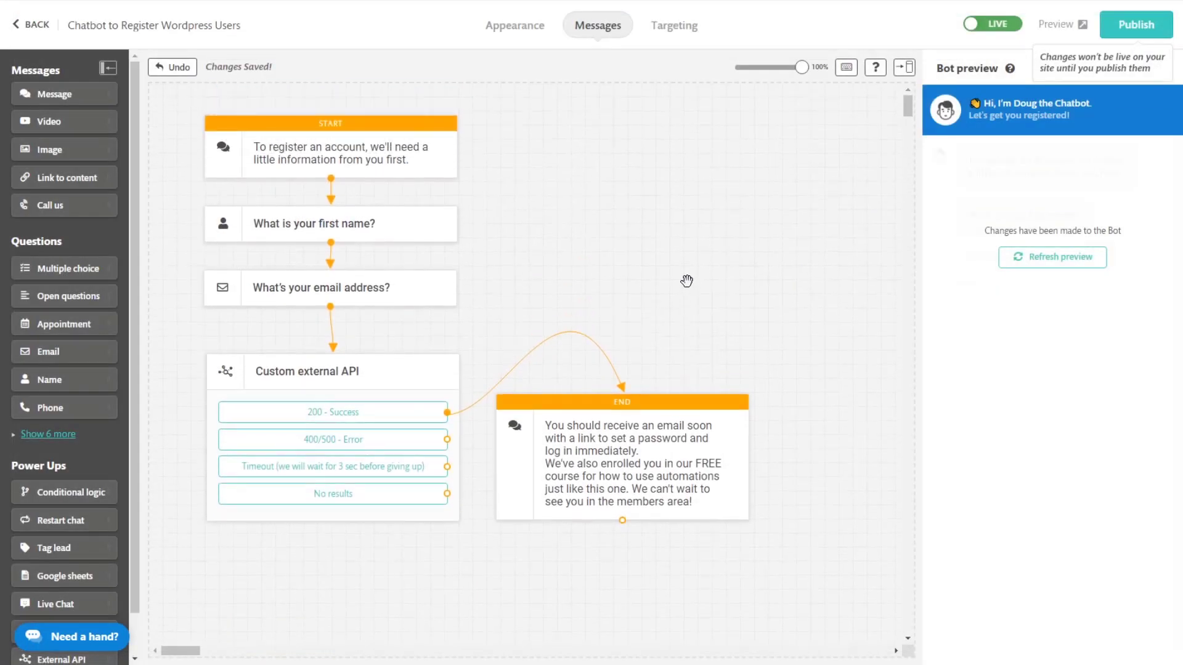